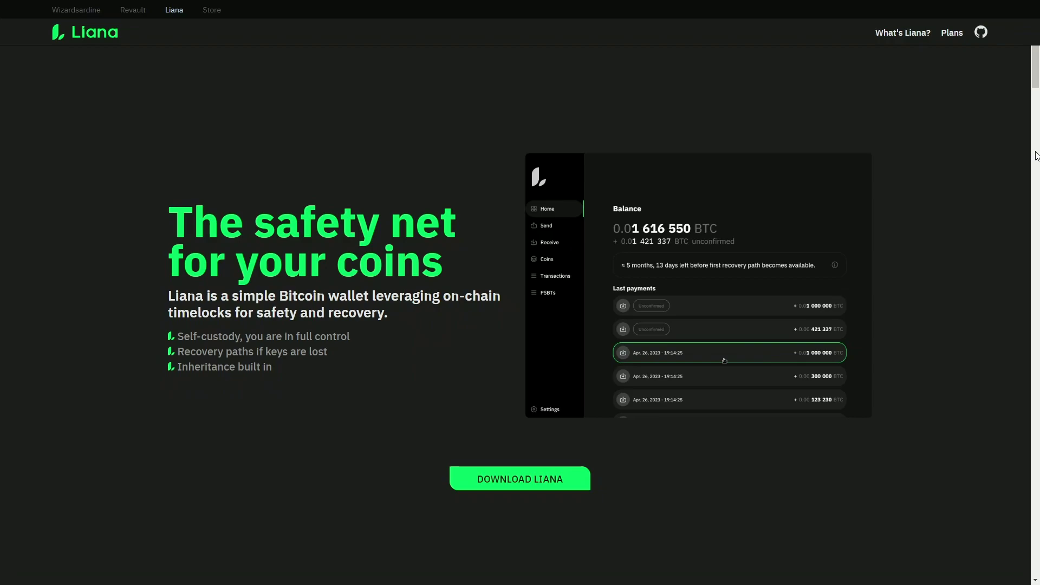
Examine the Liana website's sections on inheritance, safer backups and business multisig, and compare its individual plans.
{"action": "scroll", "coordinate": [537, 249], "scroll_direction": "down", "scroll_amount": 5}
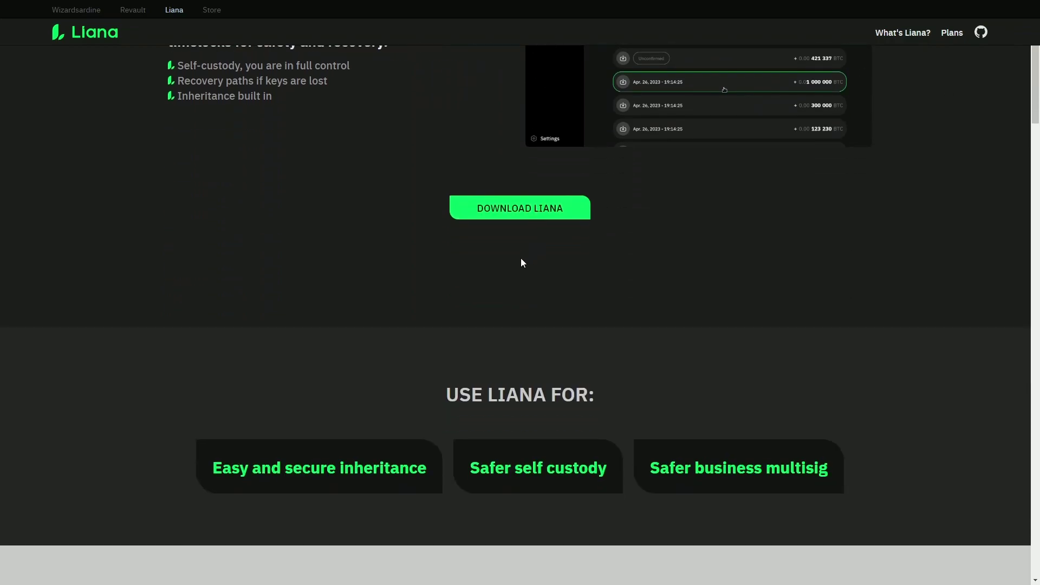
{"action": "scroll", "coordinate": [523, 263], "scroll_direction": "down", "scroll_amount": 3}
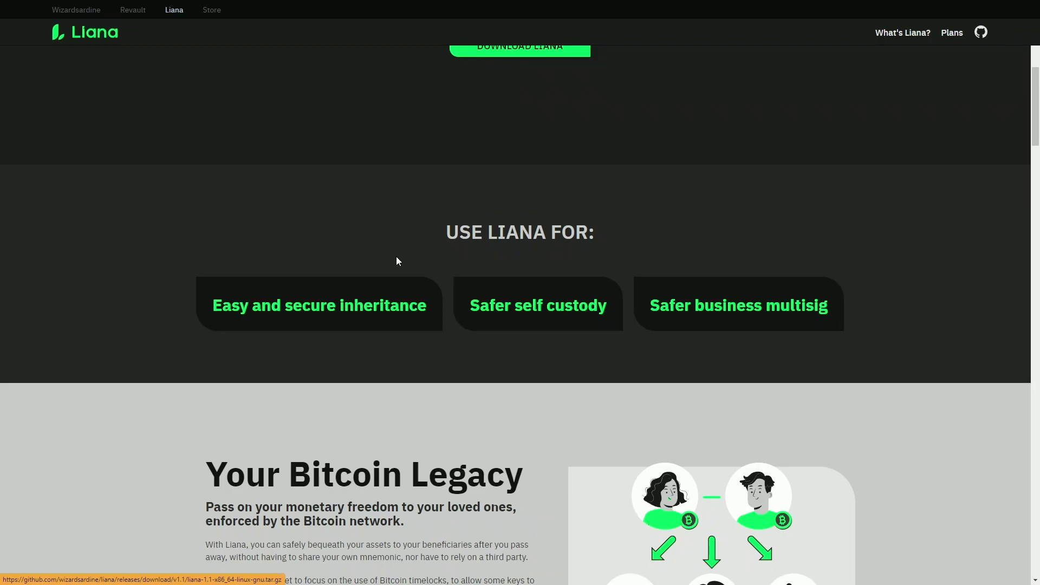
{"action": "scroll", "coordinate": [401, 257], "scroll_direction": "down", "scroll_amount": 2}
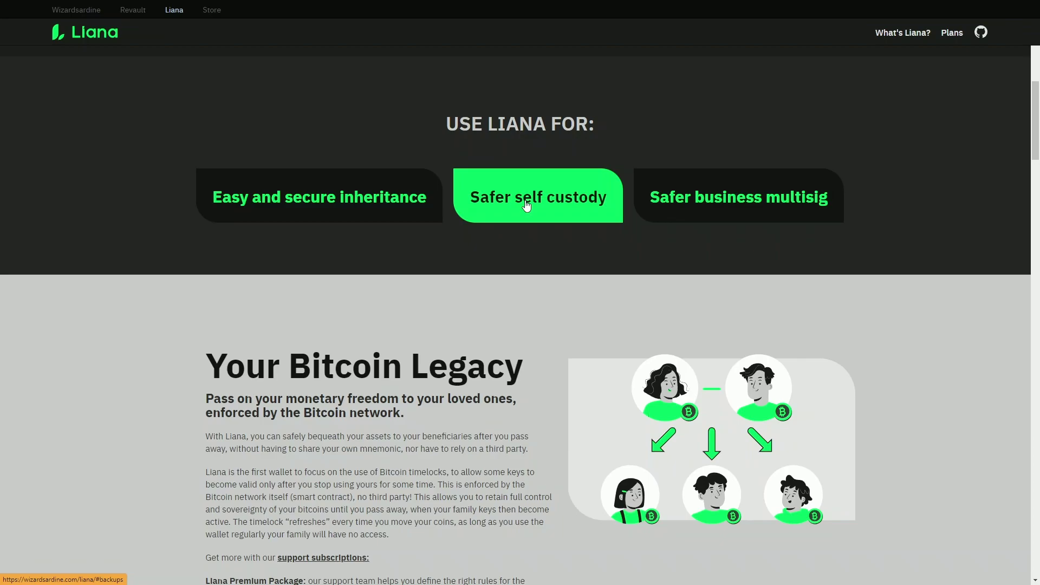
{"action": "scroll", "coordinate": [524, 200], "scroll_direction": "down", "scroll_amount": 8}
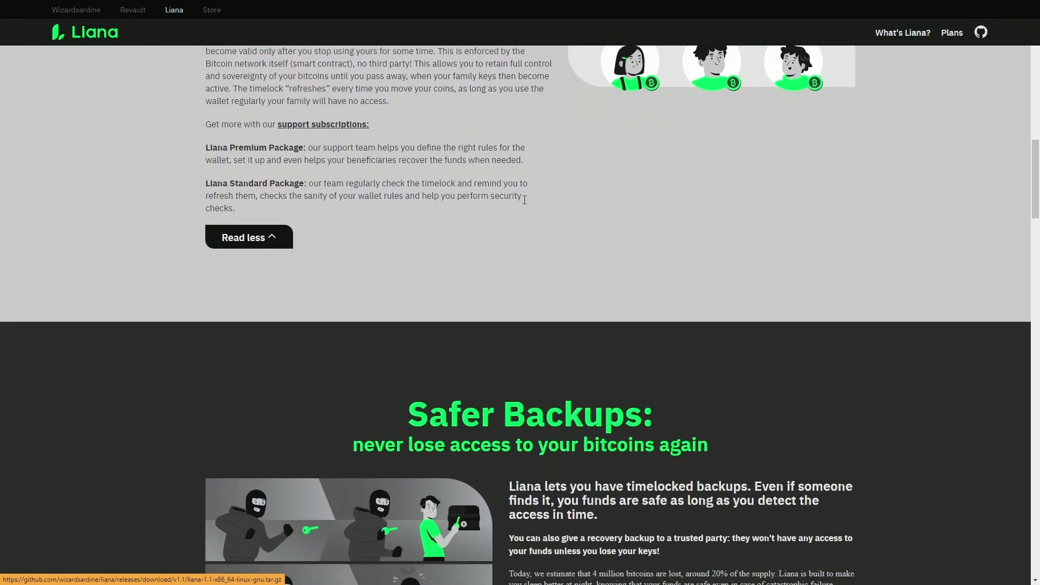
{"action": "scroll", "coordinate": [524, 200], "scroll_direction": "down", "scroll_amount": 5}
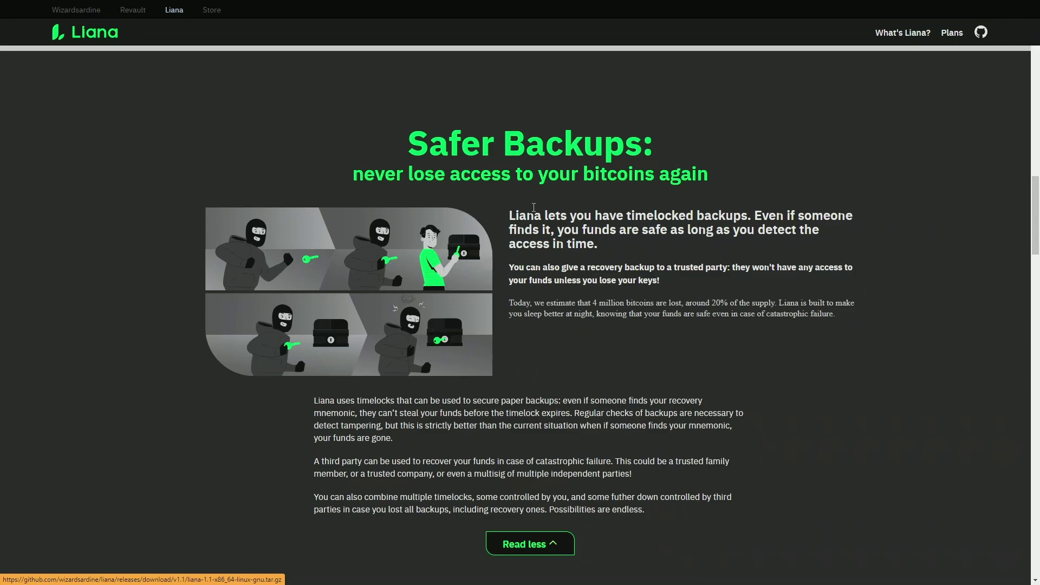
{"action": "scroll", "coordinate": [592, 182], "scroll_direction": "down", "scroll_amount": 9}
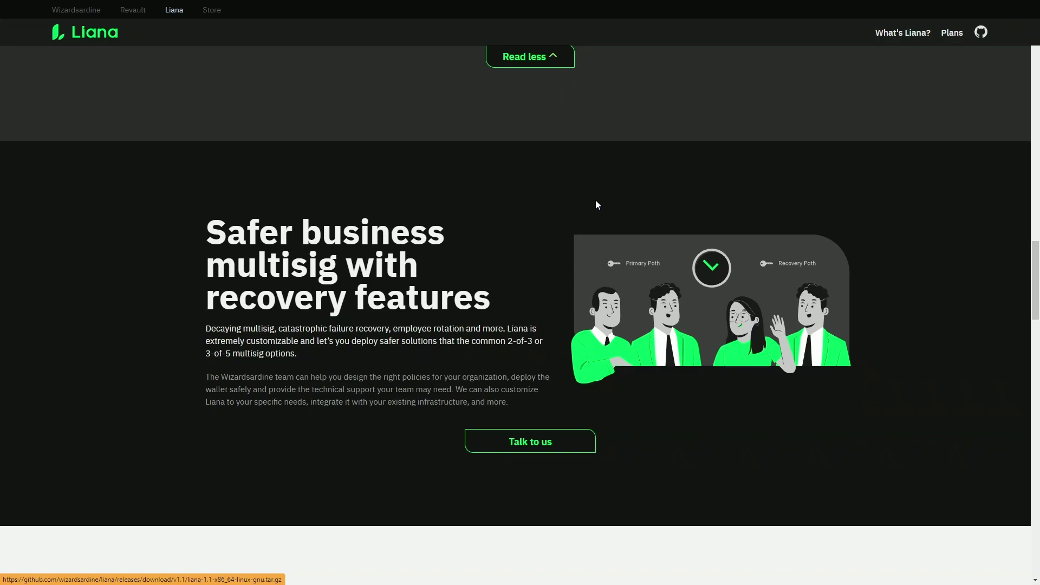
{"action": "scroll", "coordinate": [596, 200], "scroll_direction": "down", "scroll_amount": 8}
{"action": "scroll", "coordinate": [584, 218], "scroll_direction": "down", "scroll_amount": 1}
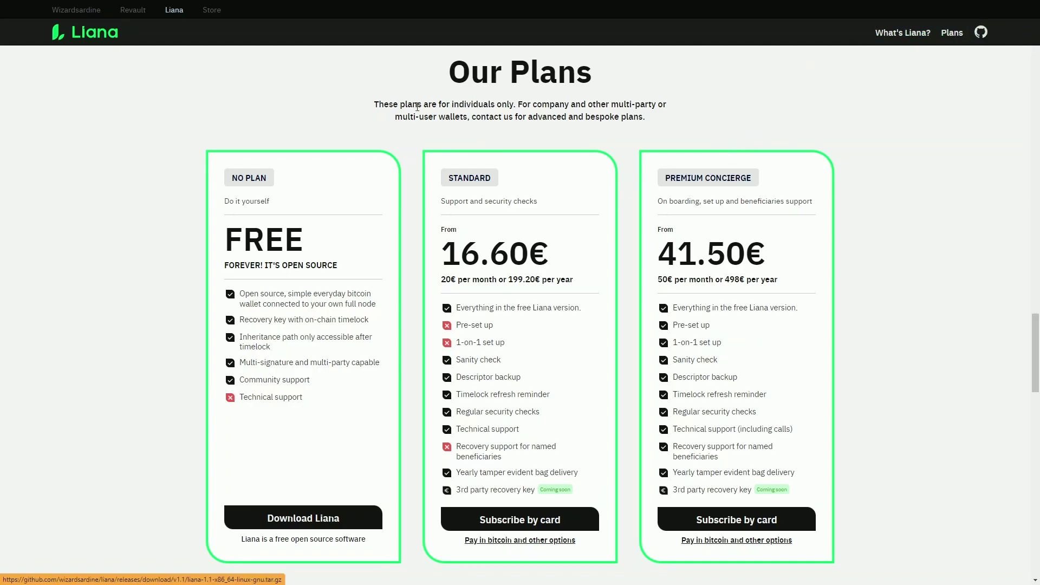
{"action": "scroll", "coordinate": [313, 287], "scroll_direction": "down", "scroll_amount": 1}
{"action": "scroll", "coordinate": [312, 287], "scroll_direction": "down", "scroll_amount": 3}
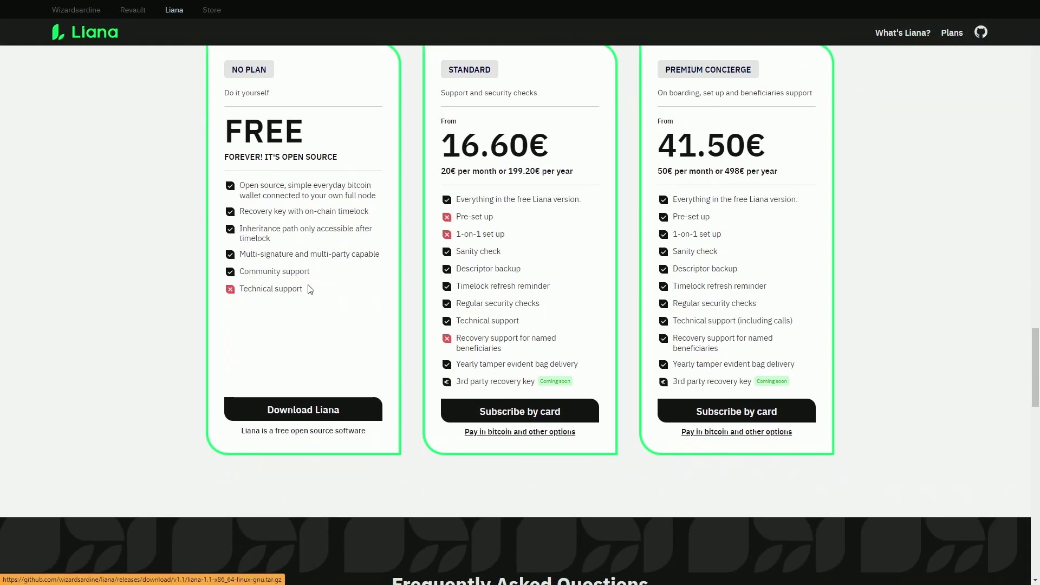
{"action": "scroll", "coordinate": [312, 287], "scroll_direction": "up", "scroll_amount": 4}
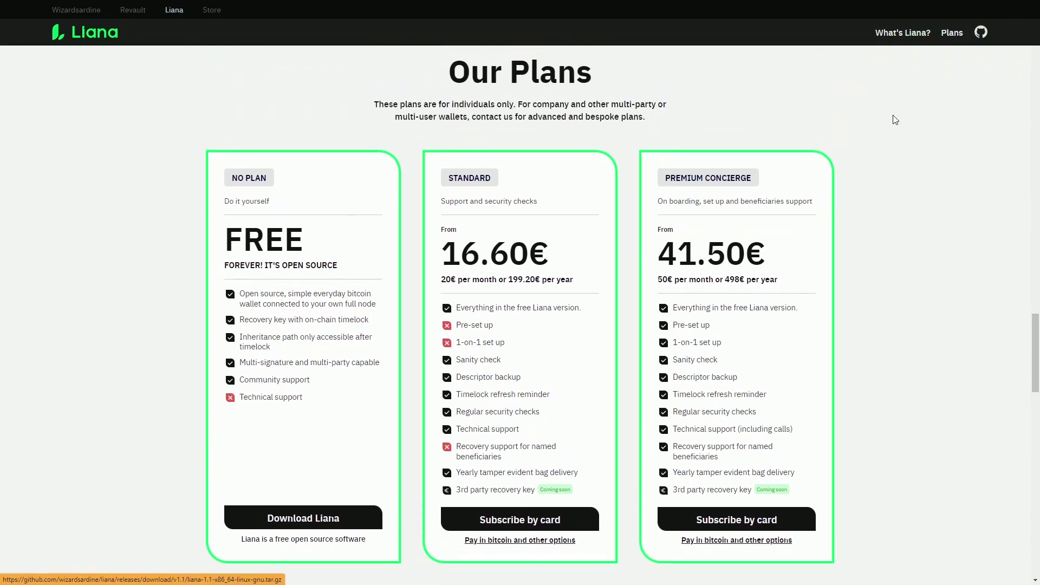
Open Liana's GitHub repository and review the downloadable assets of the v1.1: Miami sunset release.
{"action": "left_click", "coordinate": [983, 33]}
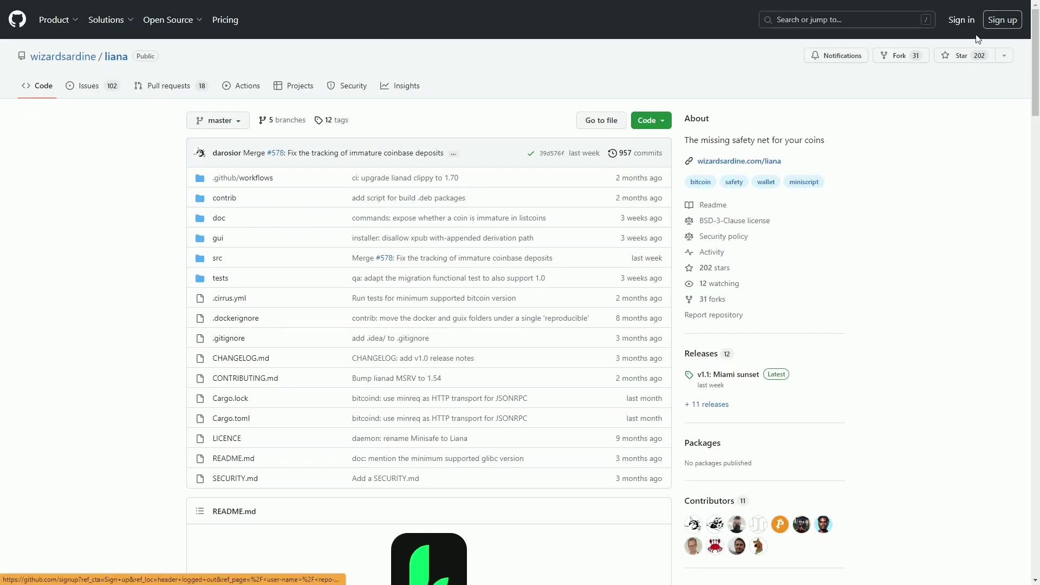
{"action": "scroll", "coordinate": [877, 138], "scroll_direction": "down", "scroll_amount": 1}
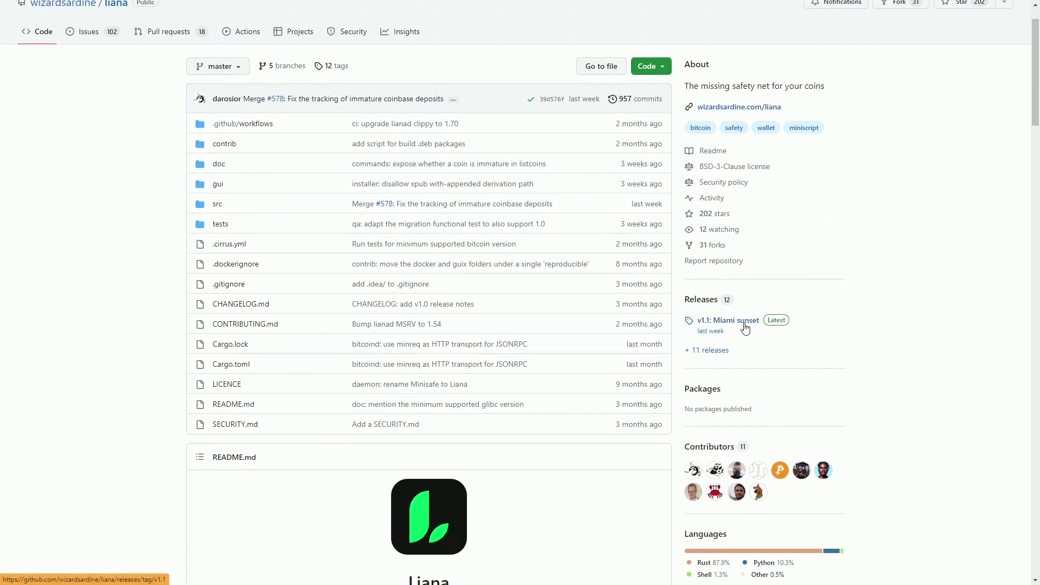
{"action": "left_click", "coordinate": [744, 324]}
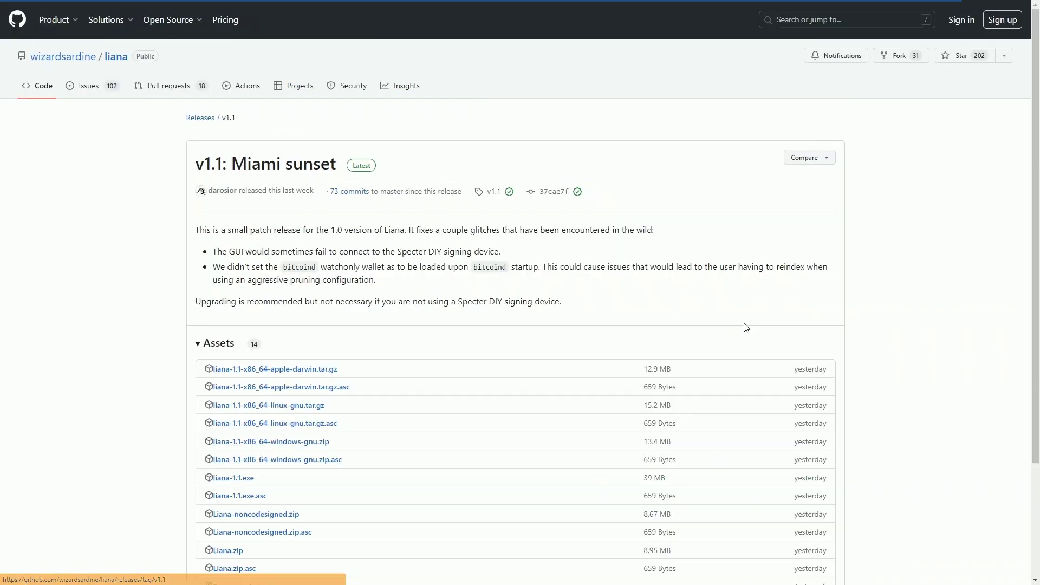
{"action": "scroll", "coordinate": [371, 213], "scroll_direction": "down", "scroll_amount": 3}
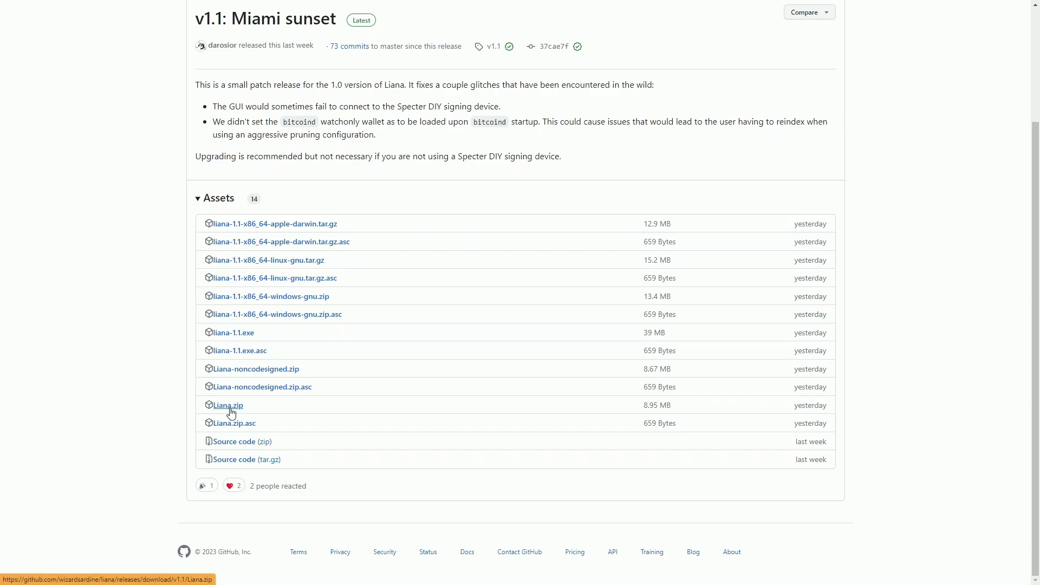
{"action": "scroll", "coordinate": [231, 413], "scroll_direction": "up", "scroll_amount": 3}
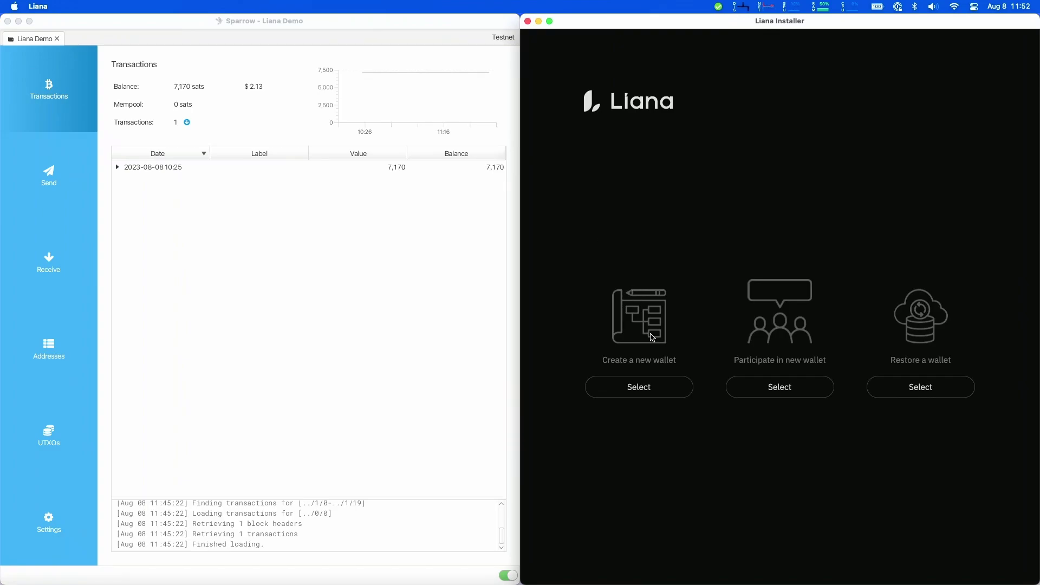
Start a new wallet in the Liana Installer on Bitcoin testnet, with a second key slot in the primary path.
{"action": "left_click", "coordinate": [650, 386]}
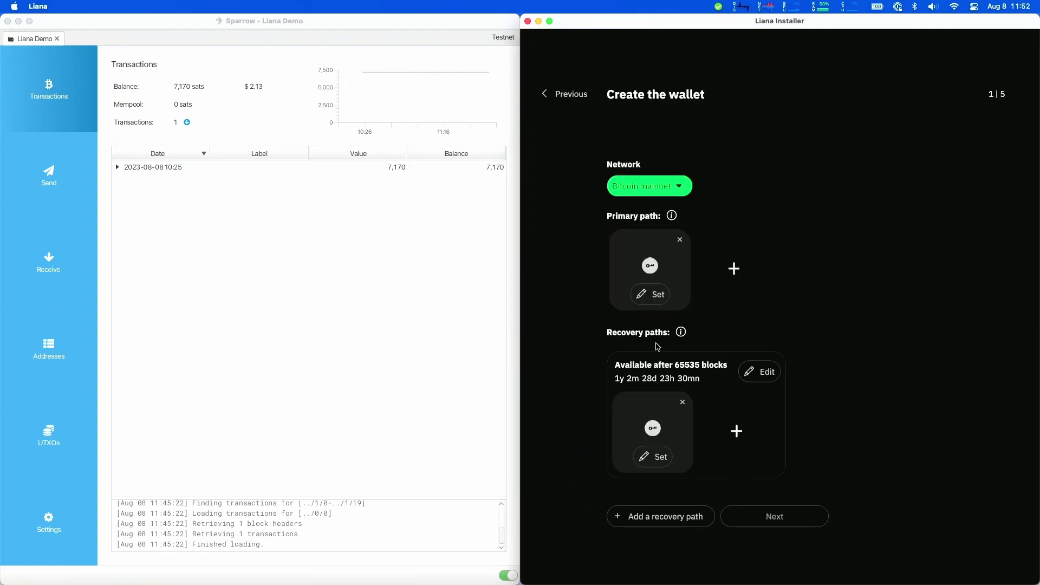
{"action": "left_click", "coordinate": [661, 195]}
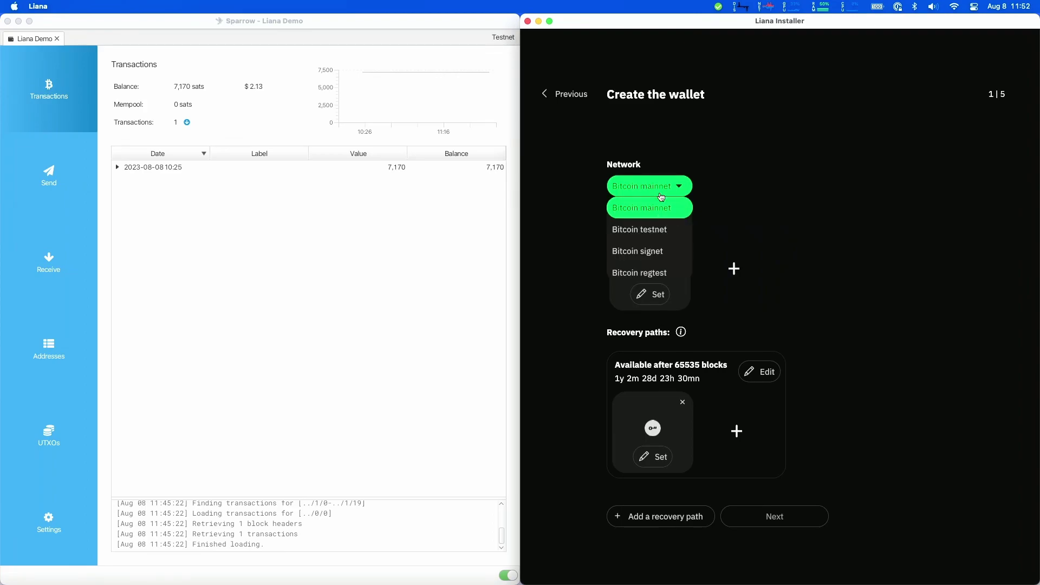
{"action": "left_click", "coordinate": [657, 233]}
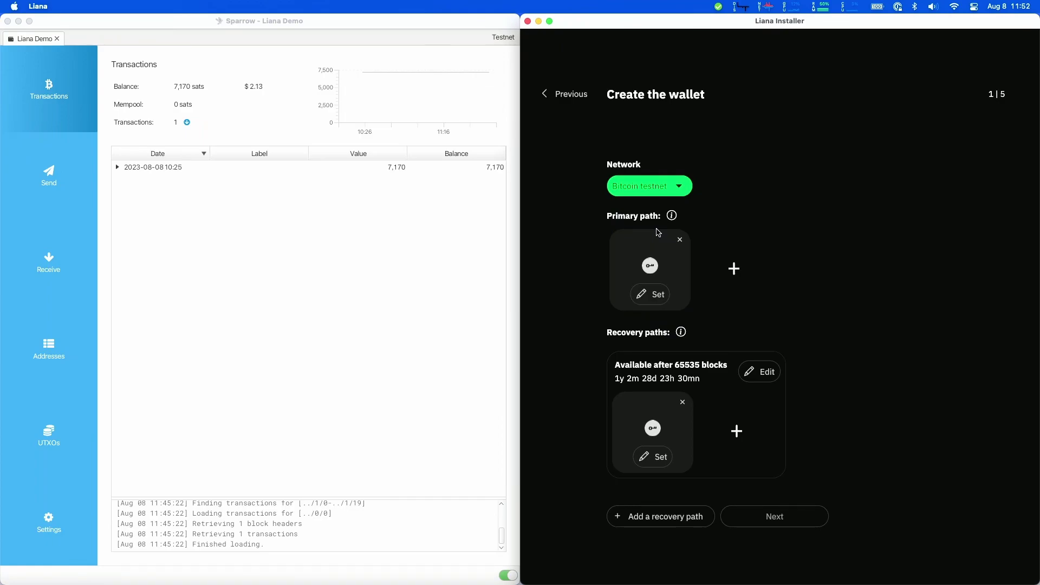
{"action": "left_click", "coordinate": [734, 268]}
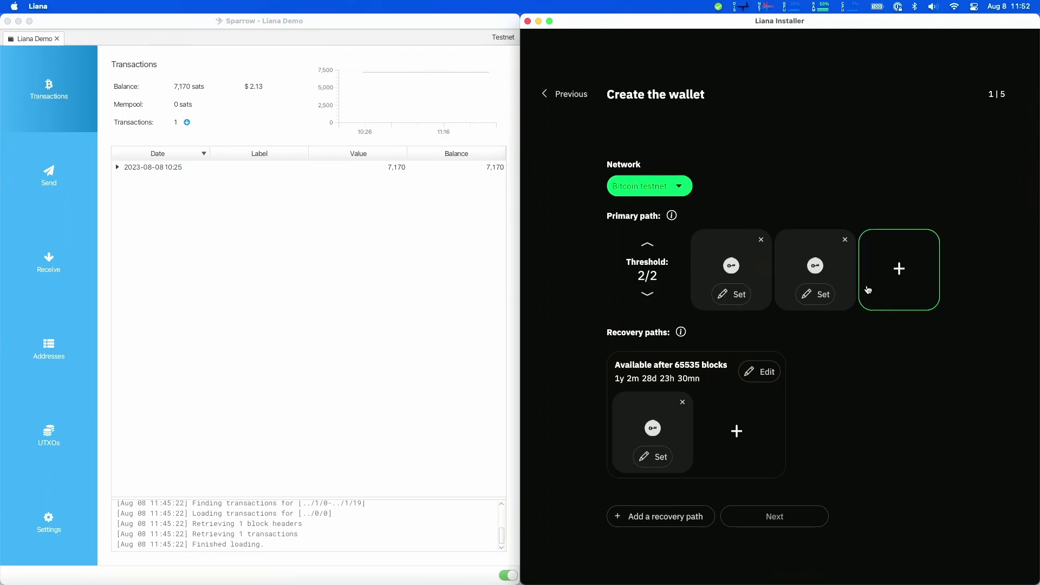
Try a third key slot with different signing thresholds in the primary path, and remove that slot again.
{"action": "left_click", "coordinate": [868, 290]}
{"action": "left_click", "coordinate": [648, 297]}
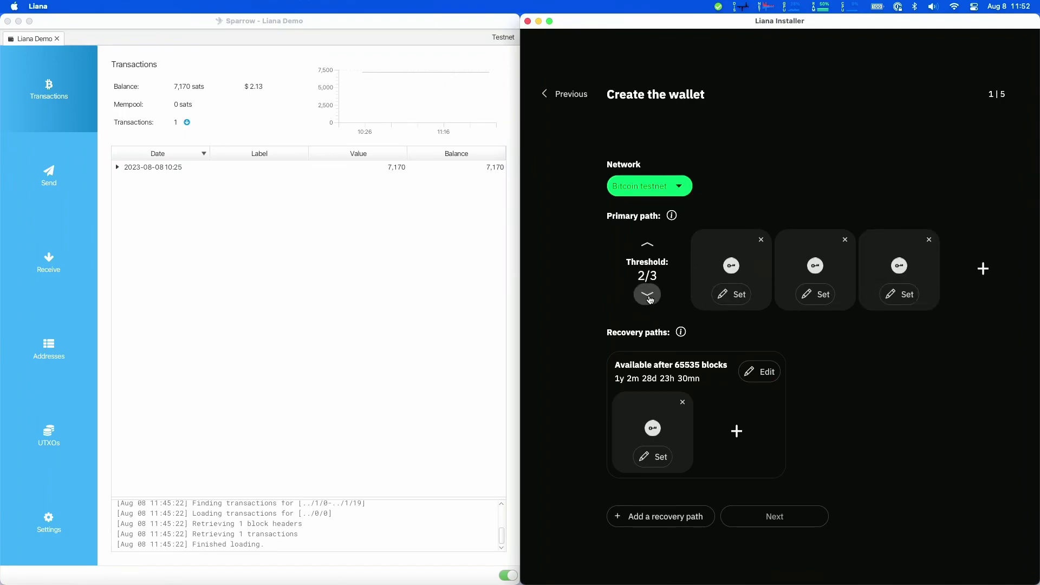
{"action": "left_click", "coordinate": [648, 297]}
{"action": "left_click", "coordinate": [645, 245]}
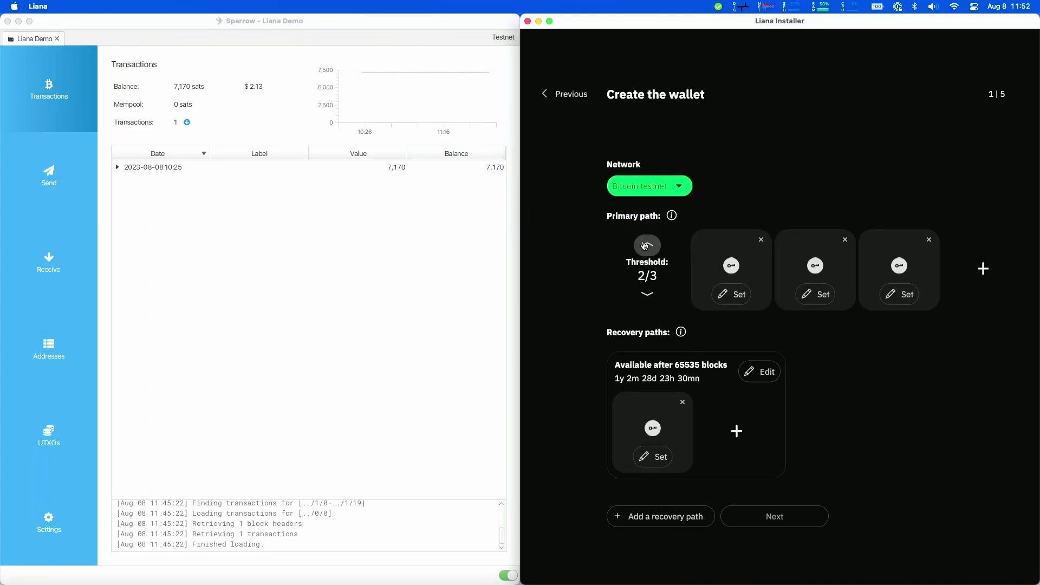
{"action": "left_click", "coordinate": [645, 245]}
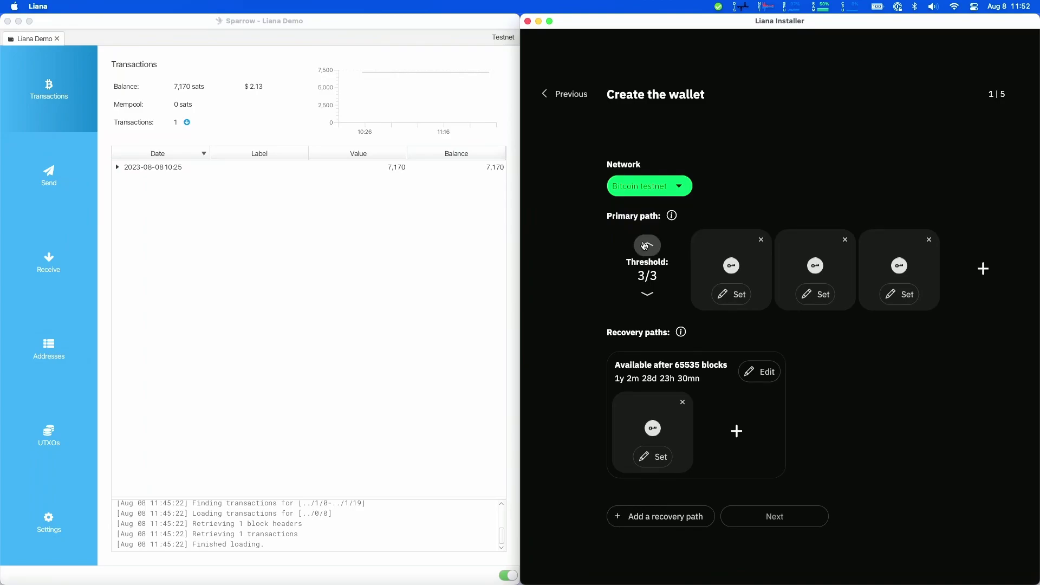
{"action": "left_click", "coordinate": [928, 240]}
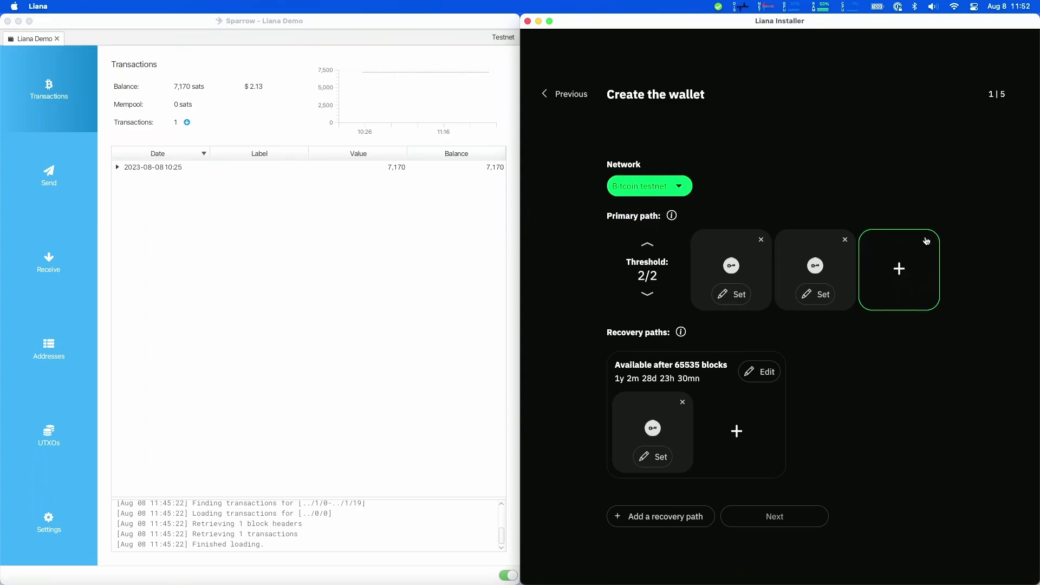
Assign this computer's locally stored key to the first primary path slot with the alias Laptop.
{"action": "left_click", "coordinate": [734, 293]}
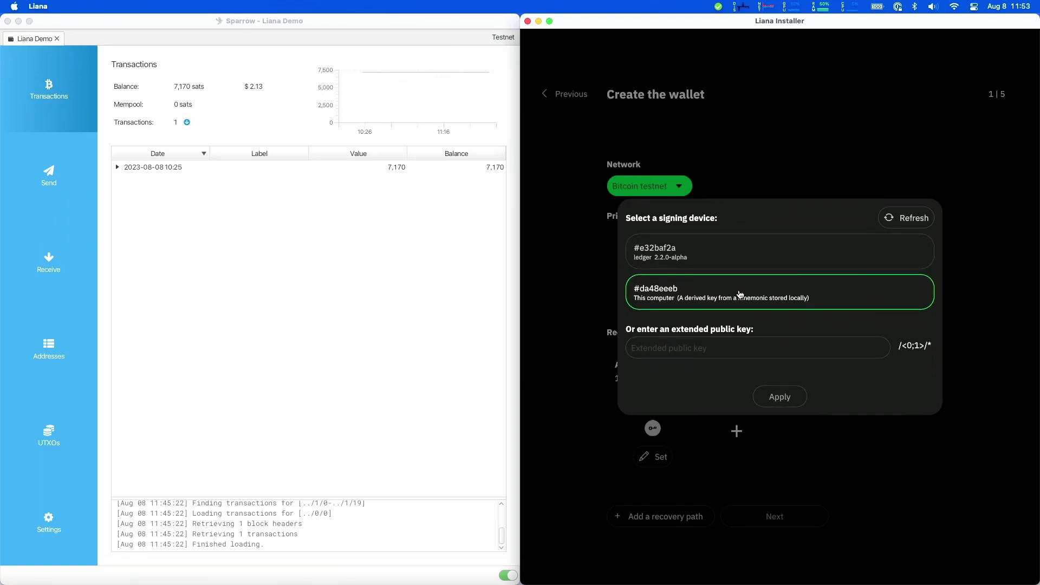
{"action": "left_click", "coordinate": [740, 294]}
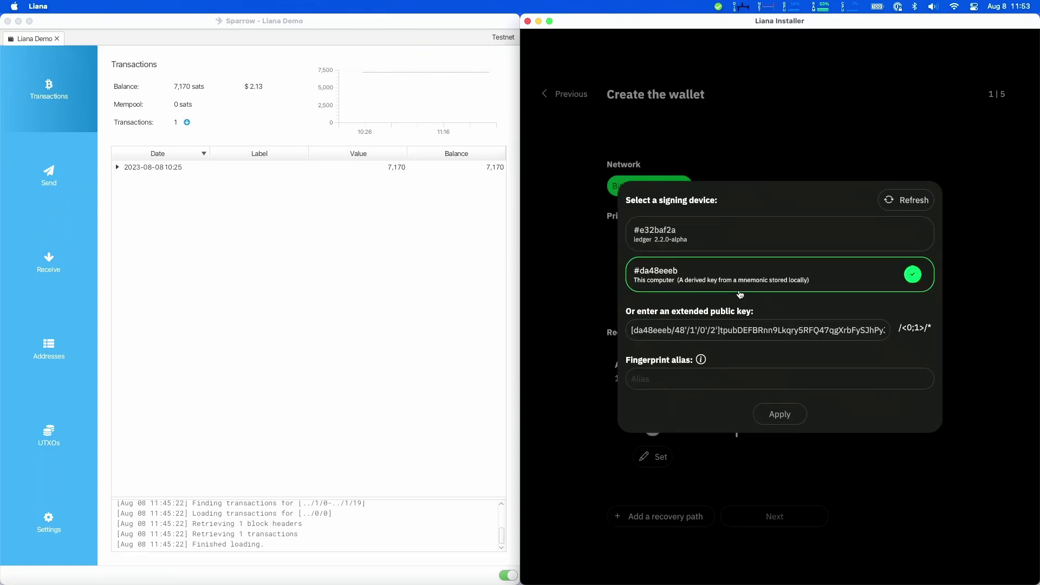
{"action": "left_click", "coordinate": [715, 371]}
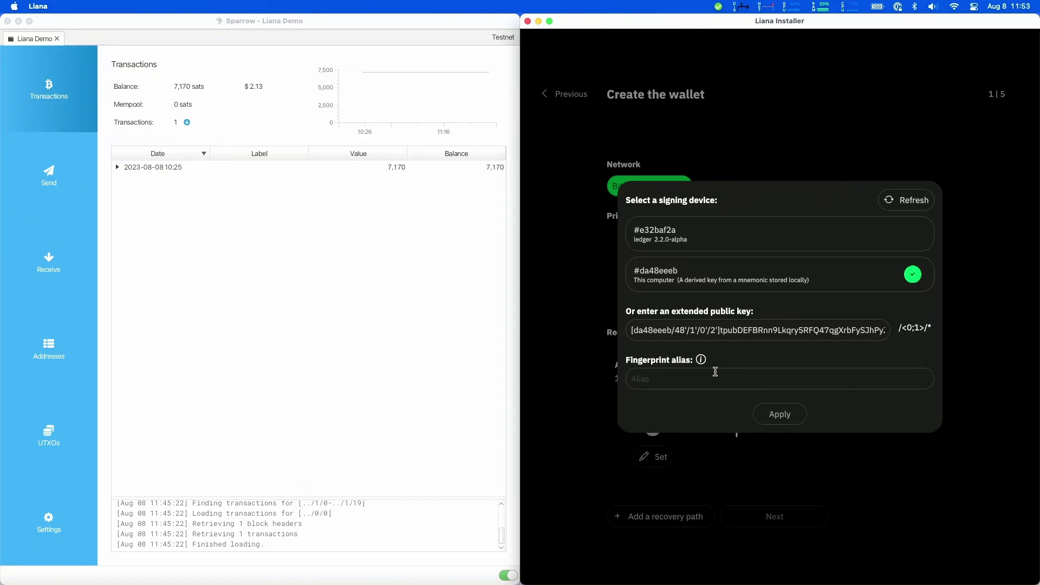
{"action": "type", "text": "L"}
{"action": "type", "text": "op"}
{"action": "left_click", "coordinate": [764, 415]}
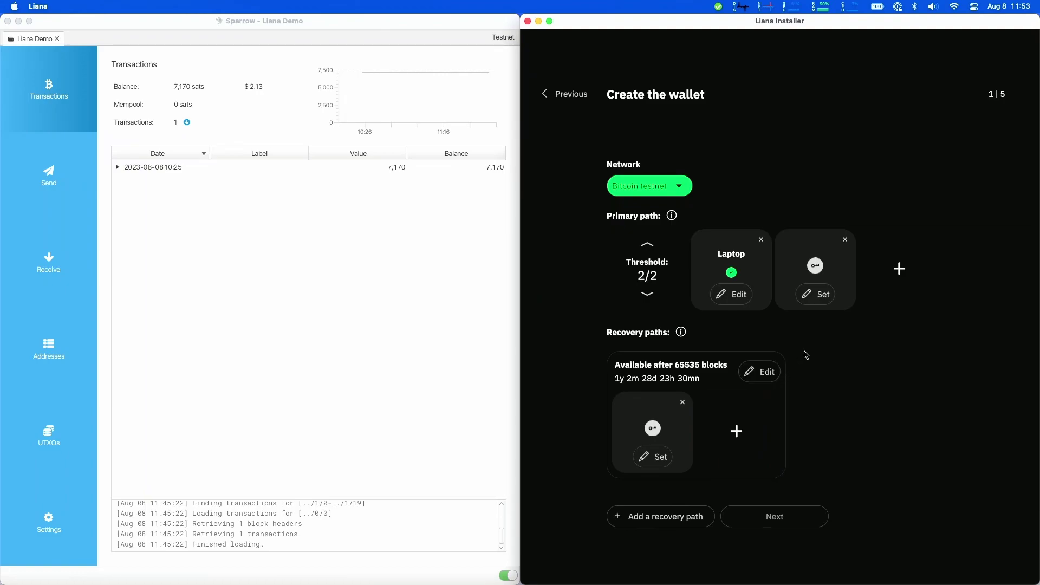
Assign the connected Ledger device to the second primary path slot with the alias Ledger Nano S.
{"action": "left_click", "coordinate": [814, 296]}
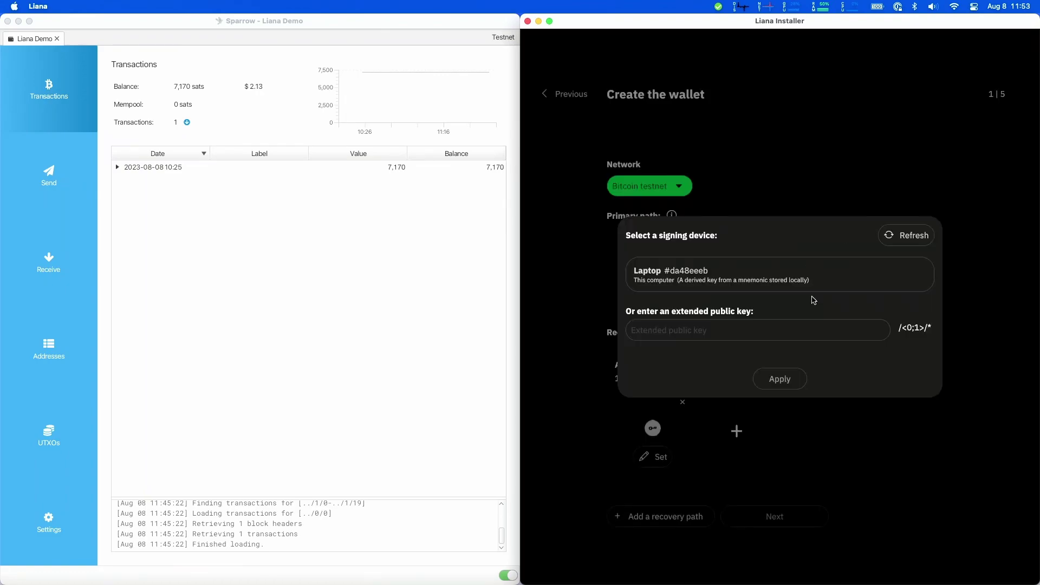
{"action": "left_click", "coordinate": [761, 261]}
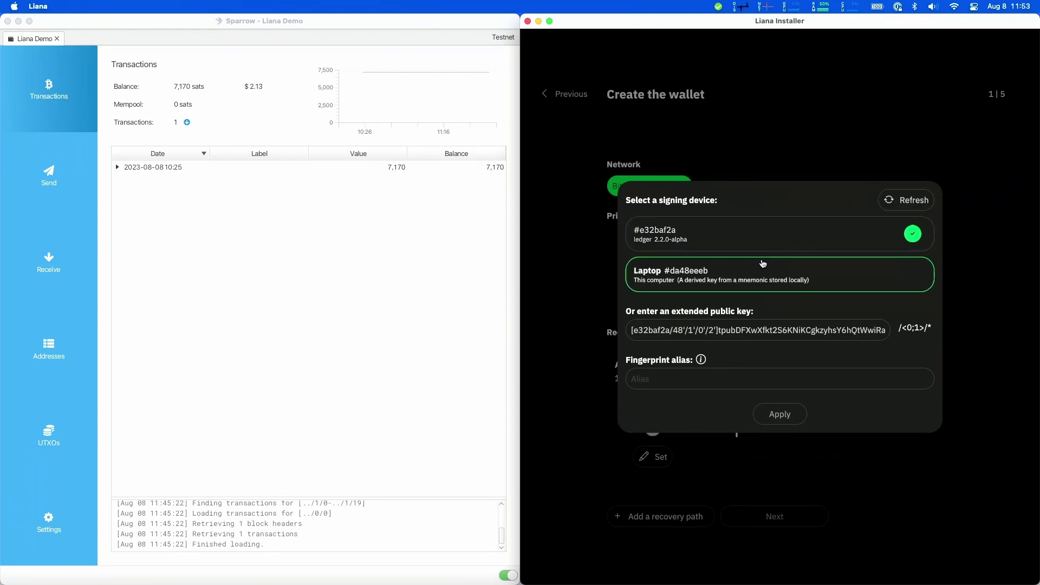
{"action": "left_click", "coordinate": [738, 382]}
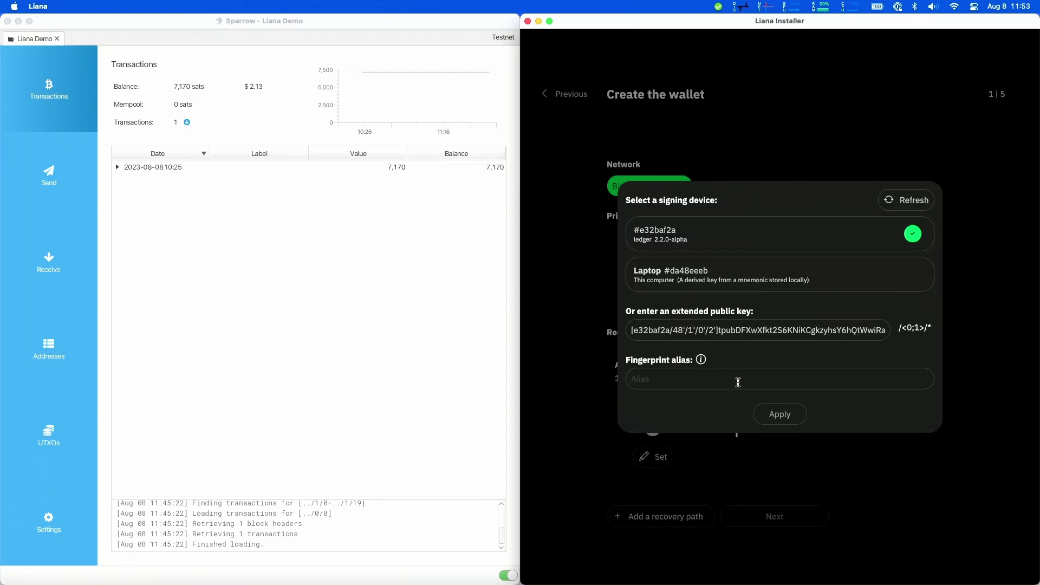
{"action": "type", "text": "Ledger Nano S"}
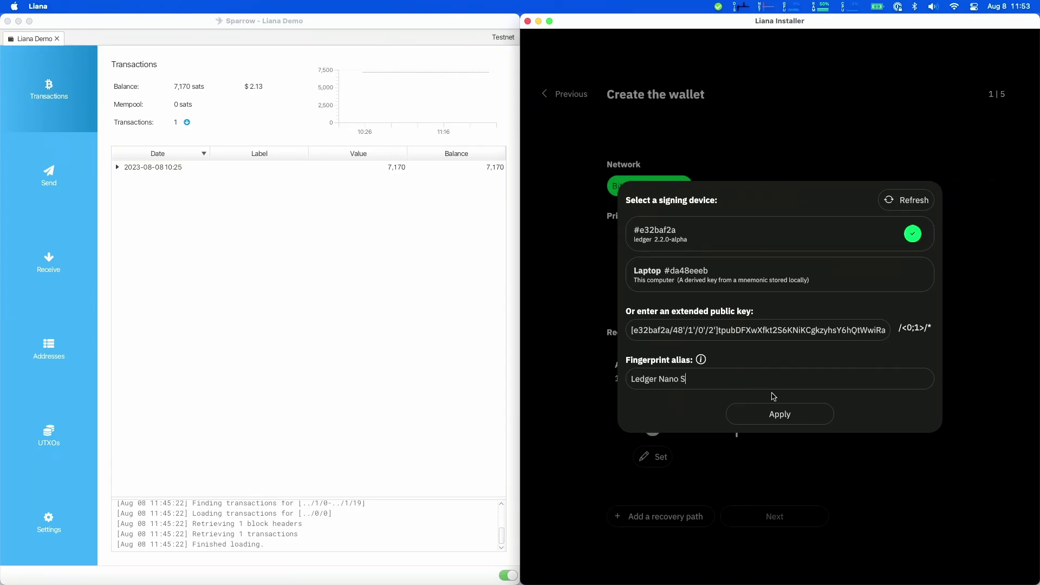
{"action": "left_click", "coordinate": [770, 418]}
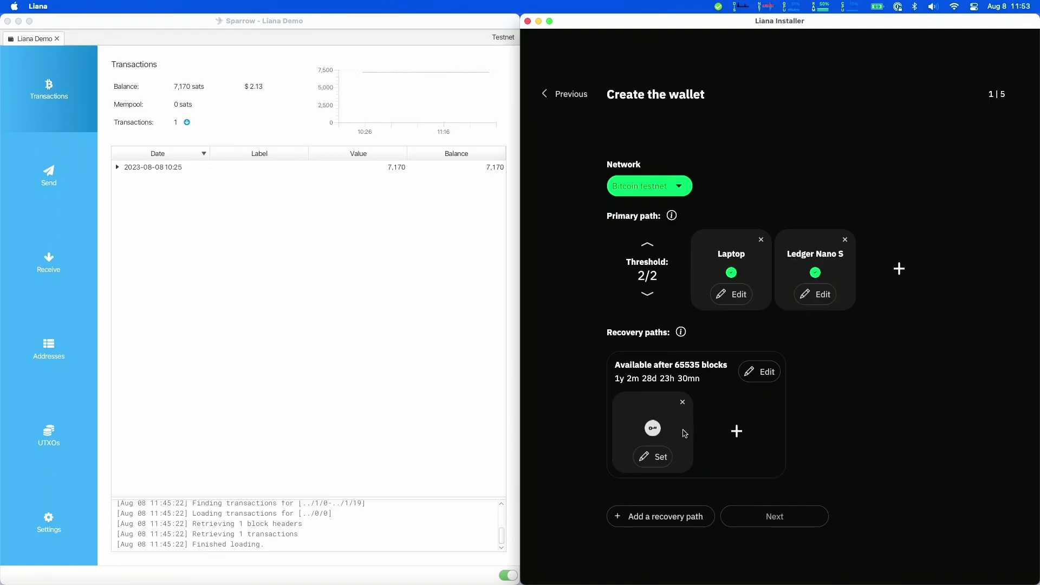
Assign the Laptop key to the recovery path's first slot and add a second key slot to that path.
{"action": "left_click", "coordinate": [659, 460]}
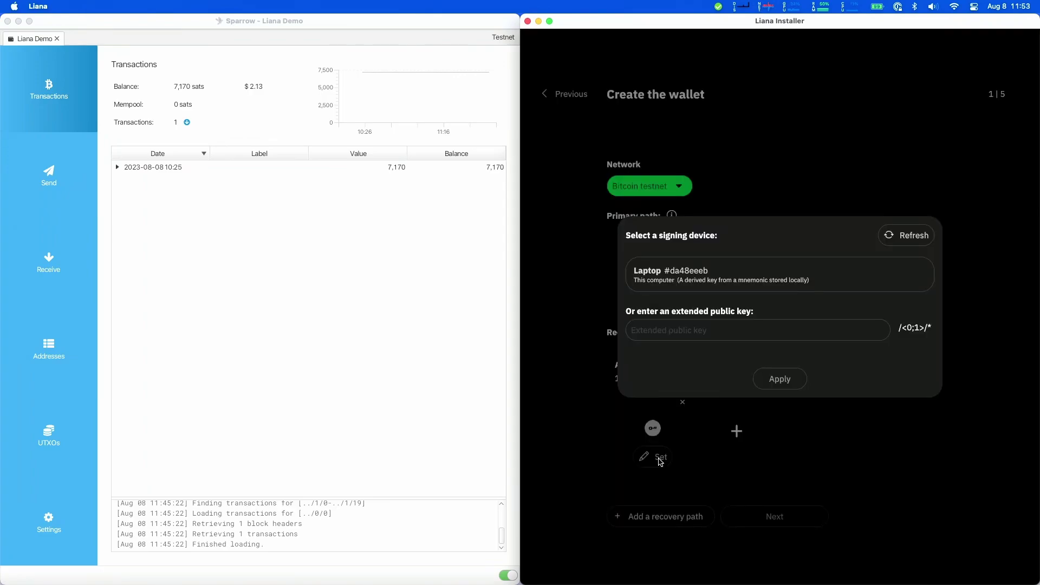
{"action": "left_click", "coordinate": [701, 305]}
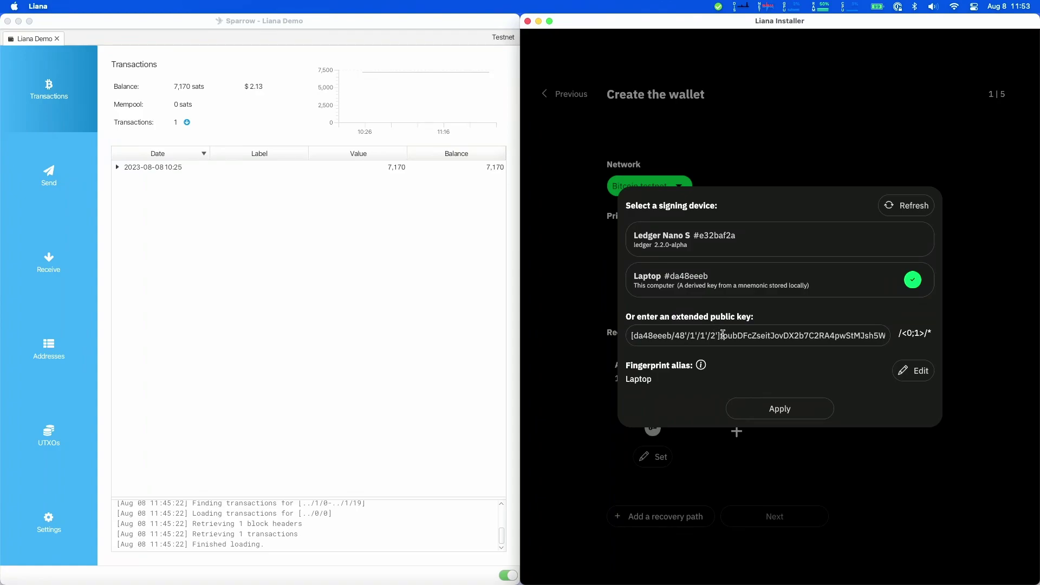
{"action": "left_click", "coordinate": [748, 406]}
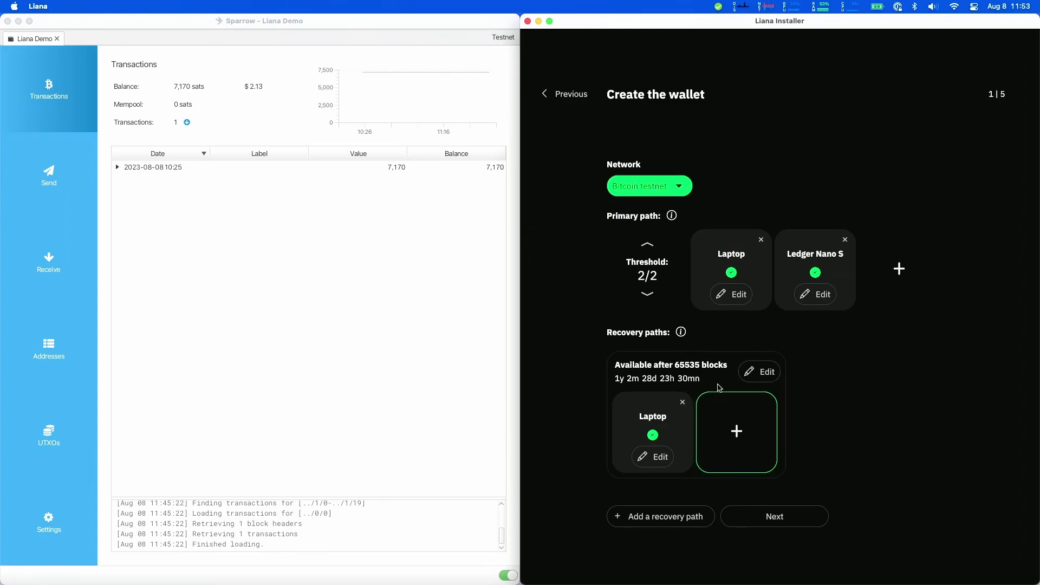
{"action": "left_click", "coordinate": [737, 431]}
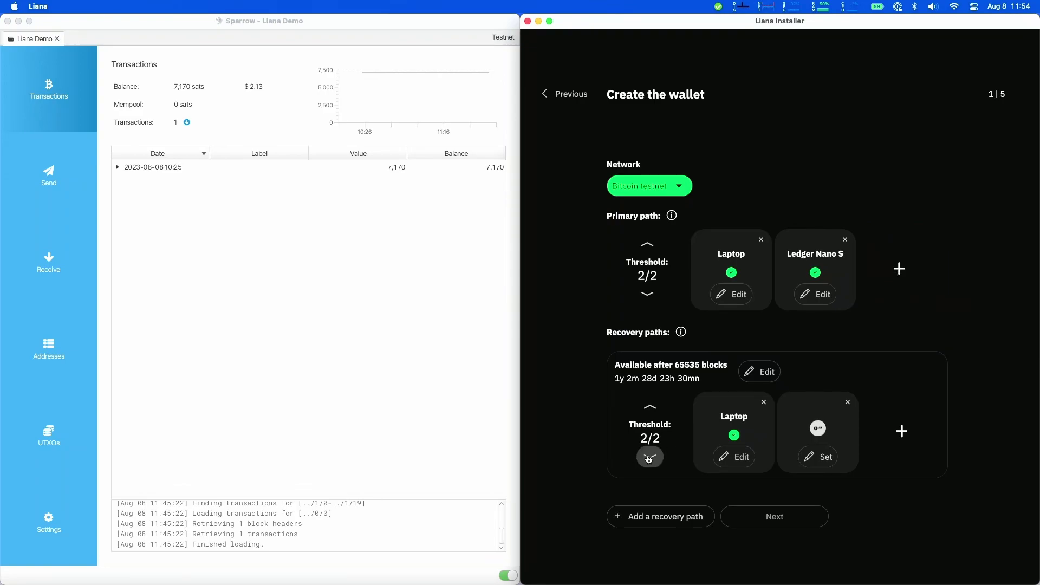
Assign the Ledger Nano S key to the second key slot of the recovery path.
{"action": "left_click", "coordinate": [816, 456]}
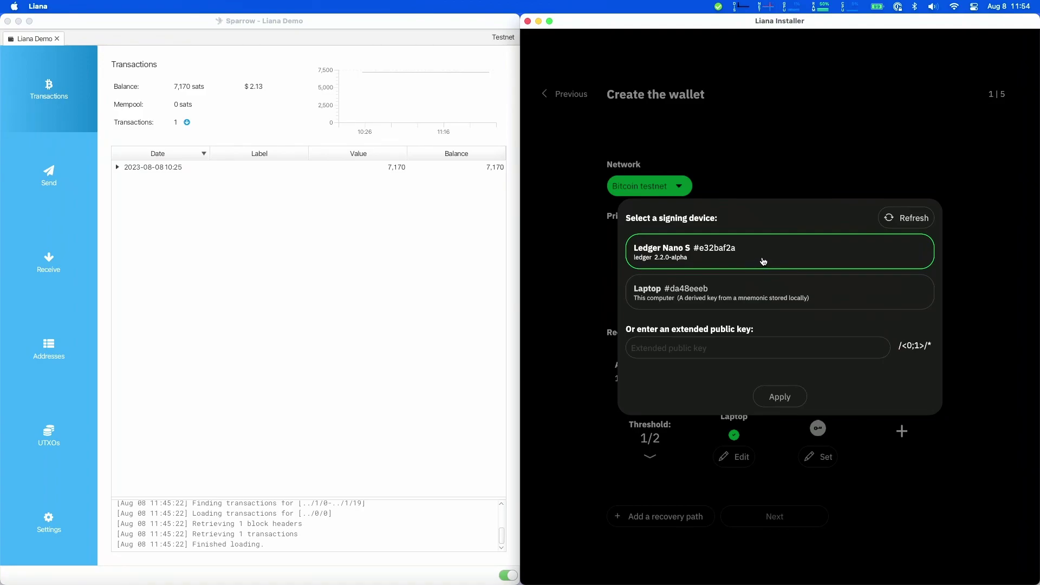
{"action": "left_click", "coordinate": [734, 265]}
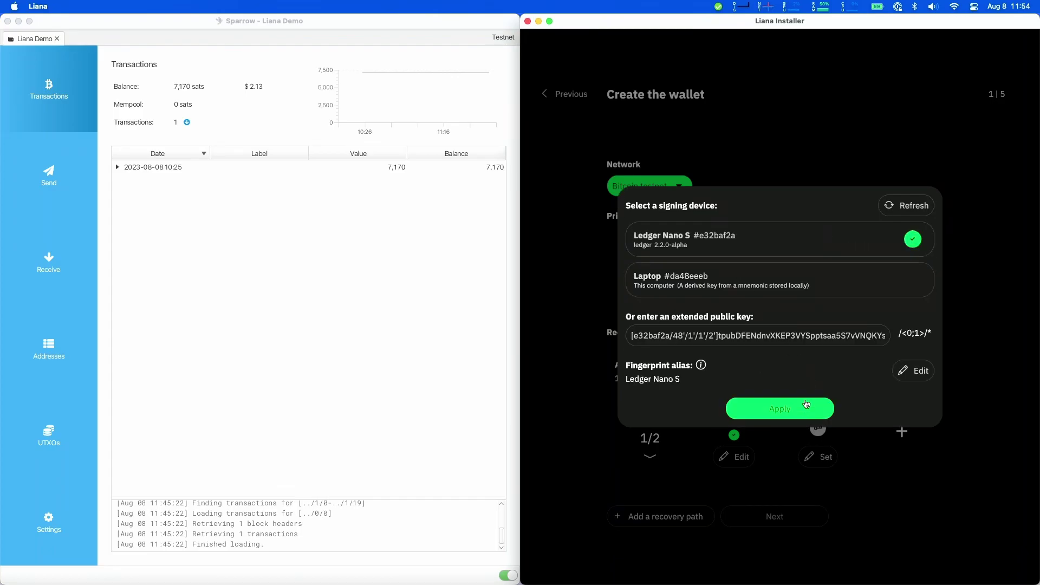
{"action": "left_click", "coordinate": [780, 409]}
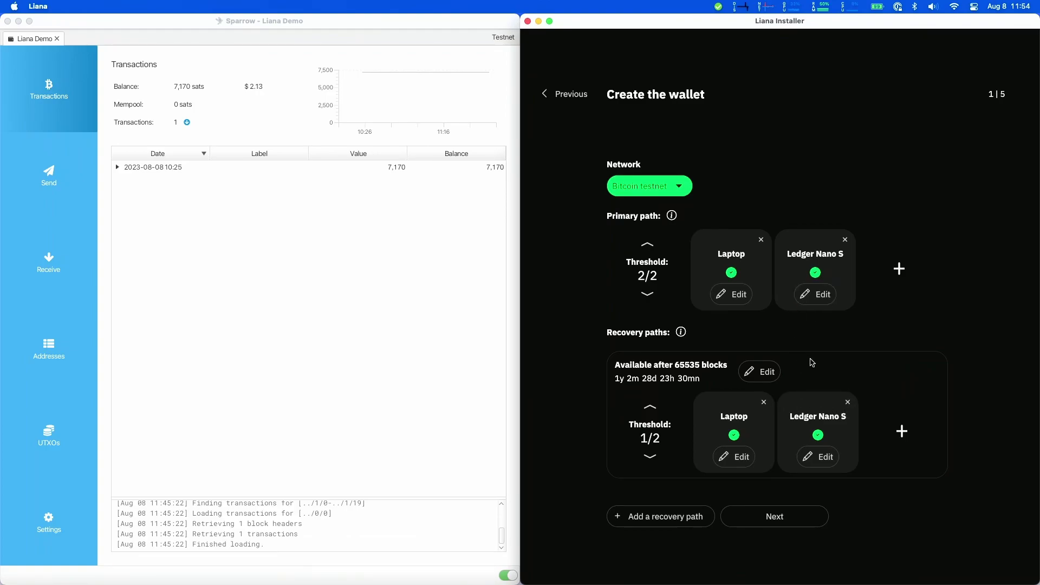
Remove the Ledger Nano S slot from the recovery path and set the path to activate after 2 blocks.
{"action": "left_click", "coordinate": [848, 403]}
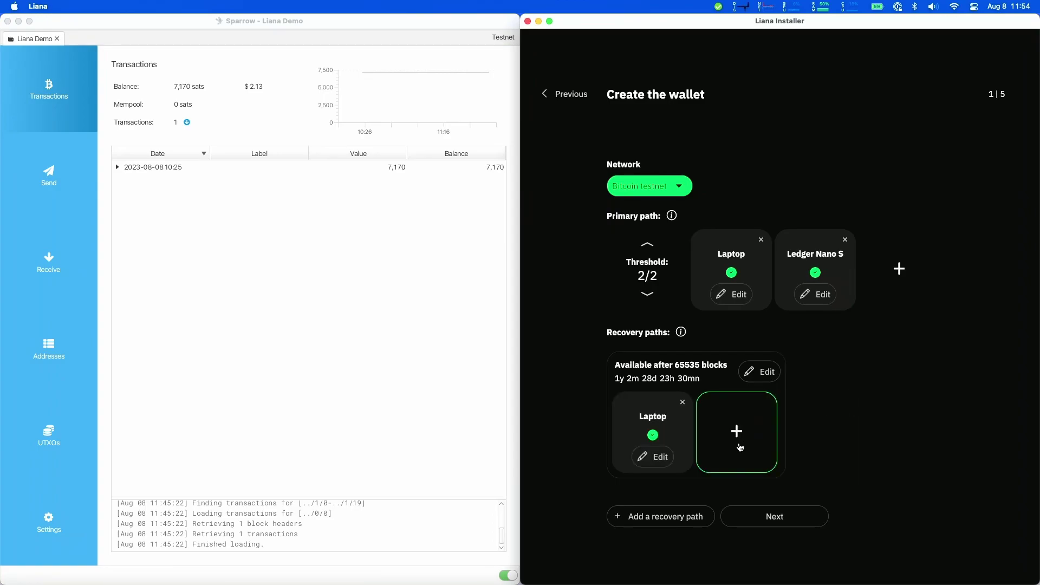
{"action": "left_click", "coordinate": [759, 378]}
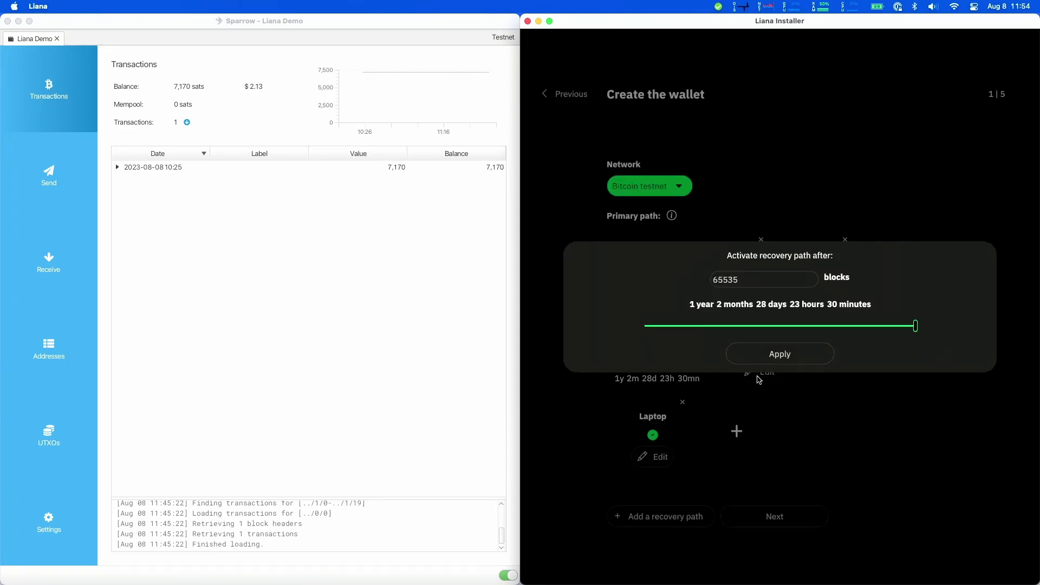
{"action": "left_click_drag", "start_coordinate": [754, 280], "coordinate": [686, 267]}
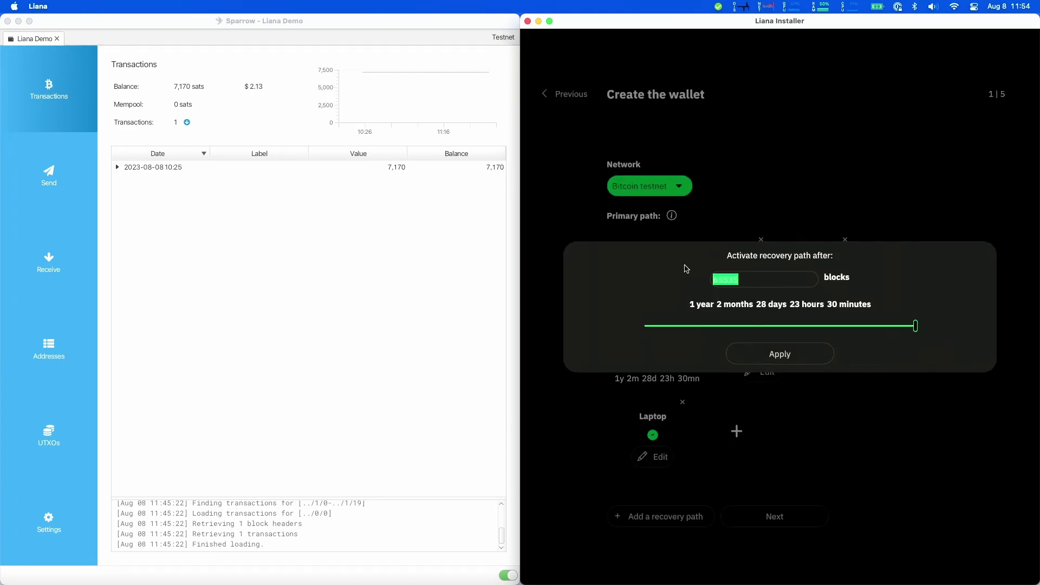
{"action": "left_click", "coordinate": [774, 285]}
{"action": "left_click_drag", "start_coordinate": [728, 281], "coordinate": [710, 281]}
{"action": "type", "text": "1444"}
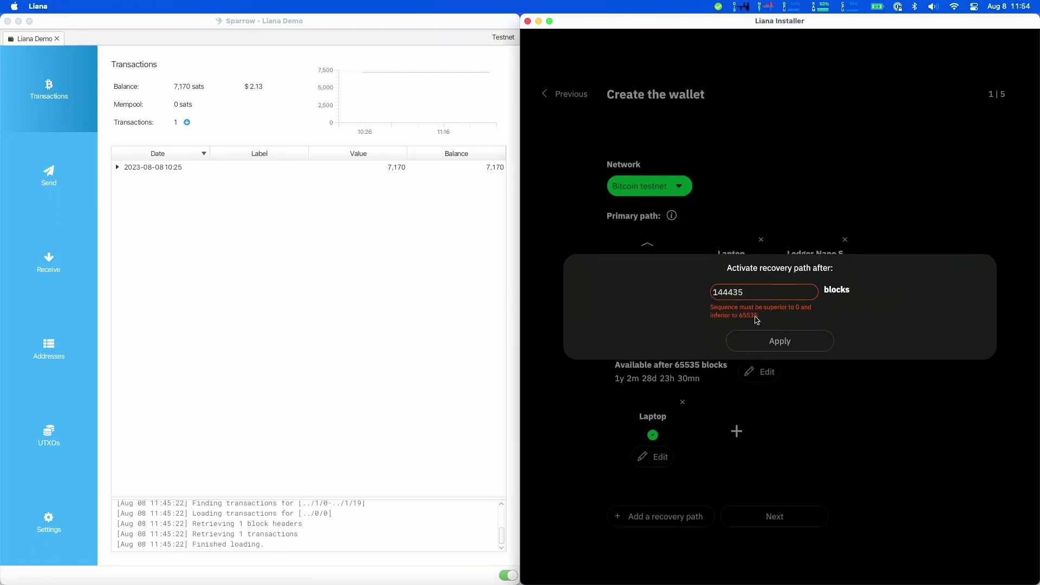
{"action": "left_click_drag", "start_coordinate": [764, 294], "coordinate": [696, 293]}
{"action": "type", "text": "2"}
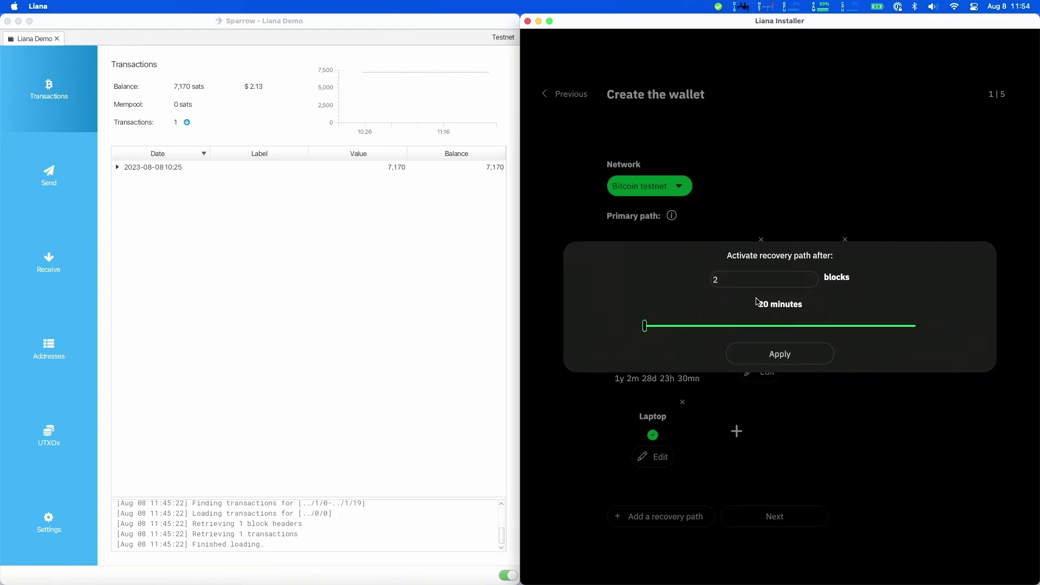
{"action": "key", "text": "BackSpace"}
{"action": "type", "text": "1"}
{"action": "left_click_drag", "start_coordinate": [741, 280], "coordinate": [702, 282]}
{"action": "type", "text": "2"}
{"action": "left_click", "coordinate": [763, 354]}
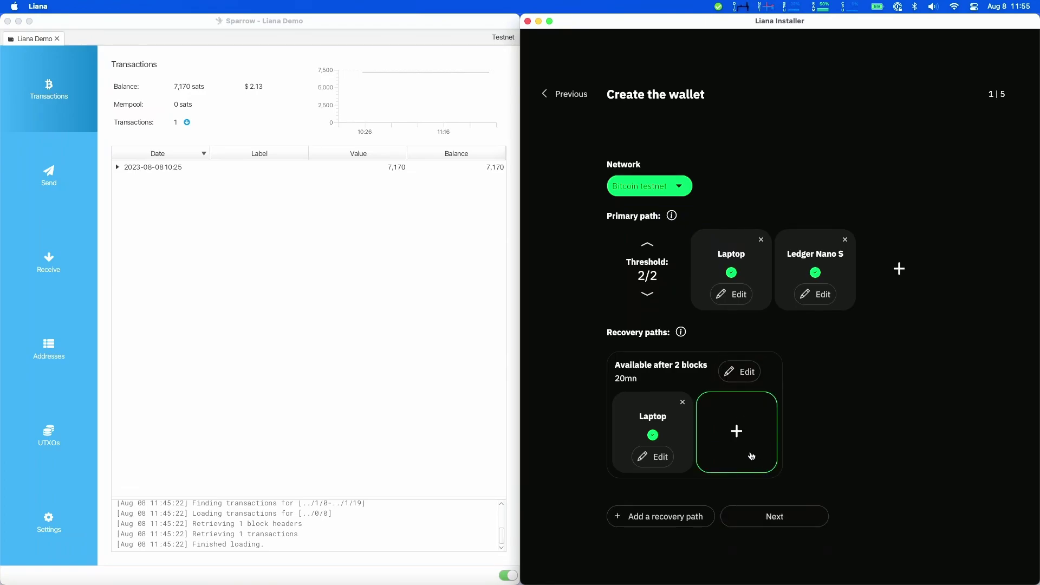
Accept the wallet's spending paths and confirm that both the mnemonic and the wallet descriptor are backed up.
{"action": "left_click", "coordinate": [778, 518]}
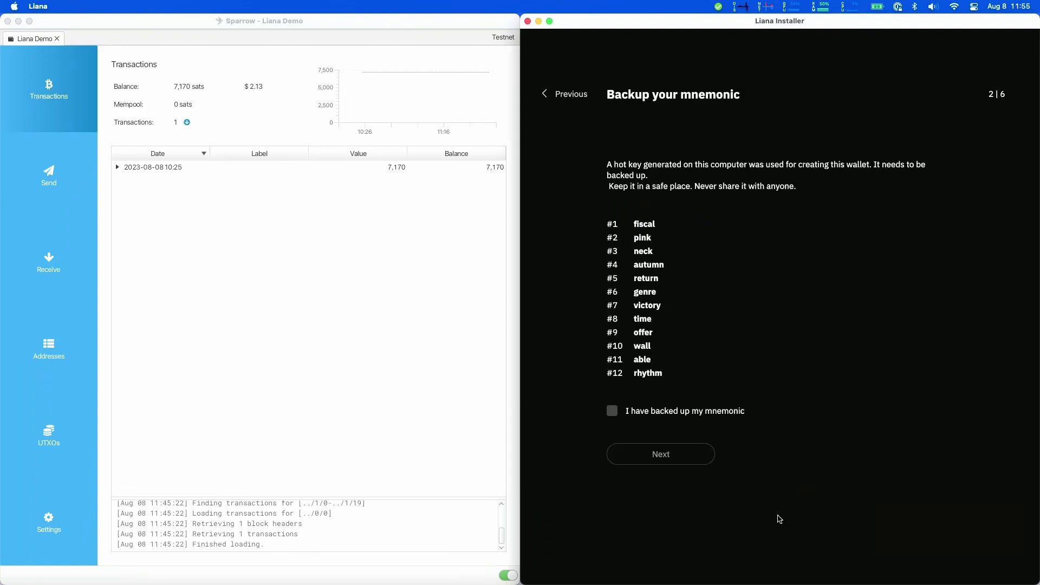
{"action": "left_click", "coordinate": [681, 417]}
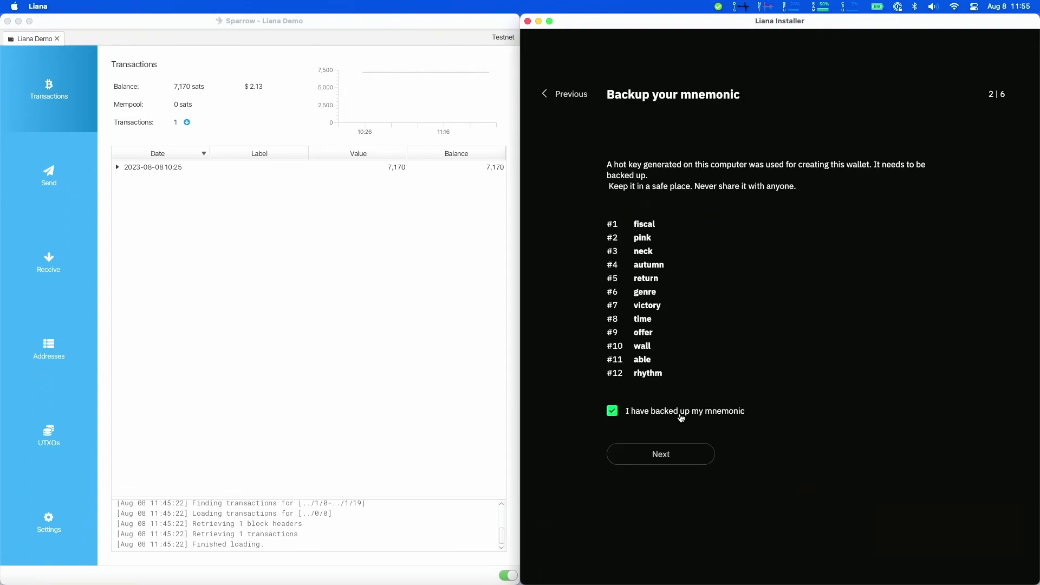
{"action": "left_click", "coordinate": [660, 455]}
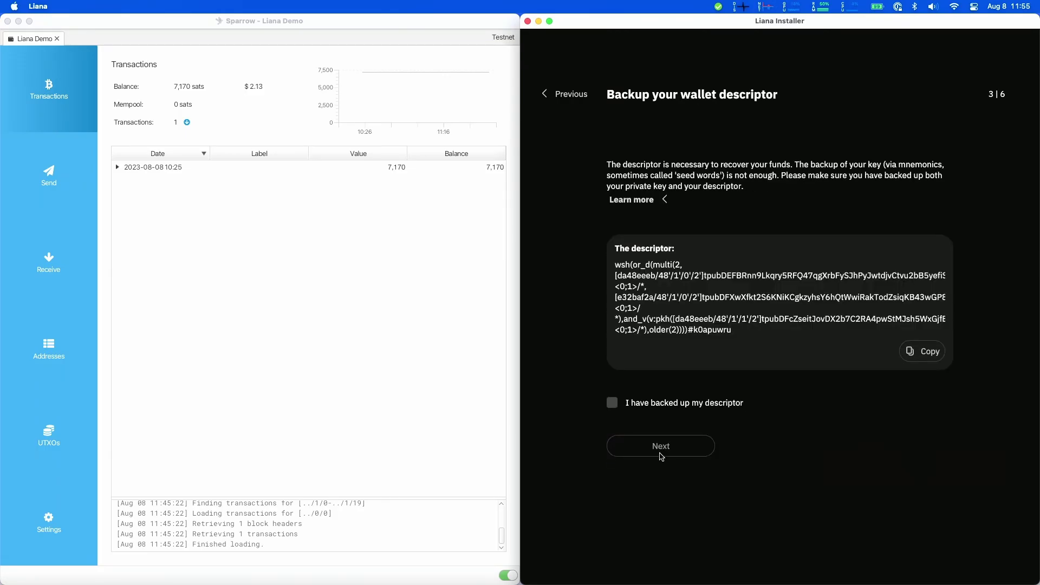
{"action": "left_click", "coordinate": [658, 406]}
{"action": "left_click", "coordinate": [662, 455]}
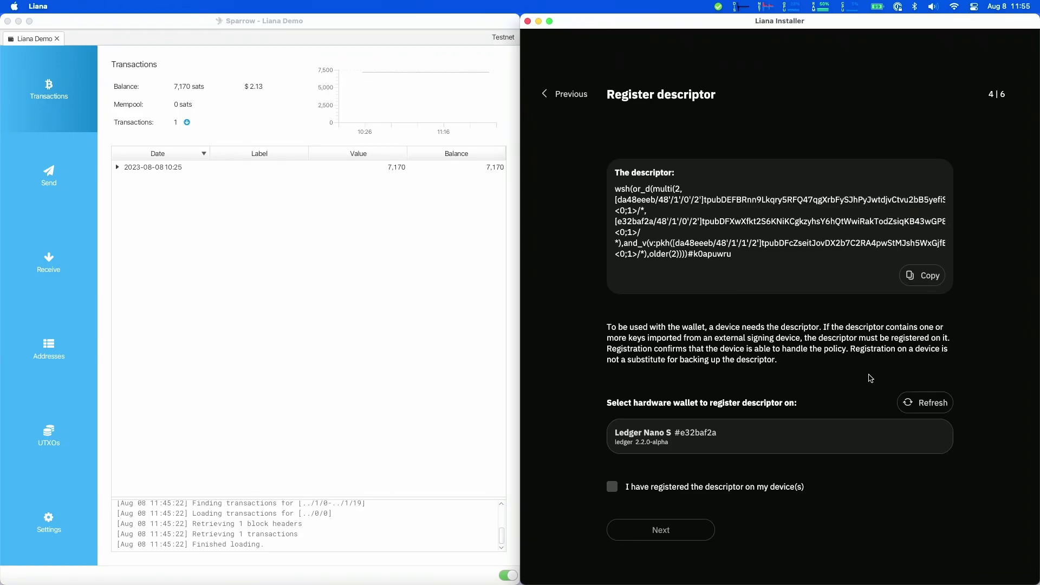
Register the descriptor on the Ledger Nano S and confirm its registration in the installer.
{"action": "left_click", "coordinate": [847, 445]}
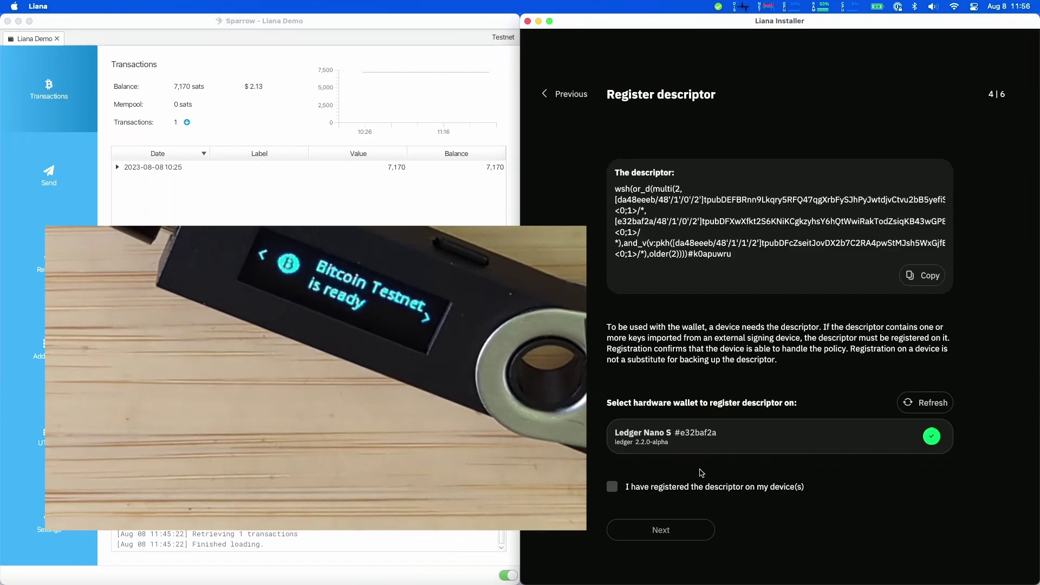
{"action": "left_click", "coordinate": [695, 487]}
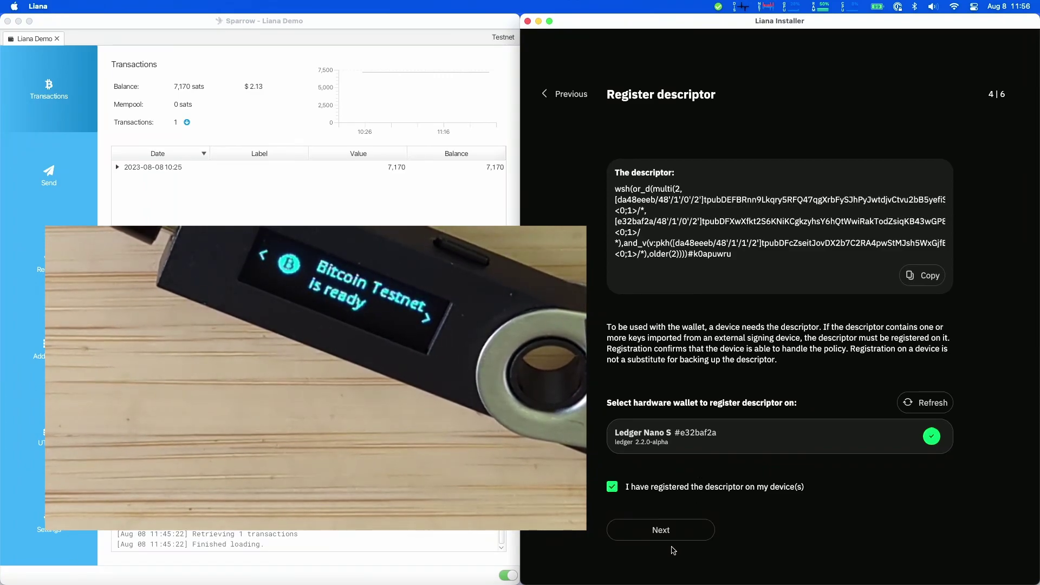
{"action": "left_click", "coordinate": [671, 537]}
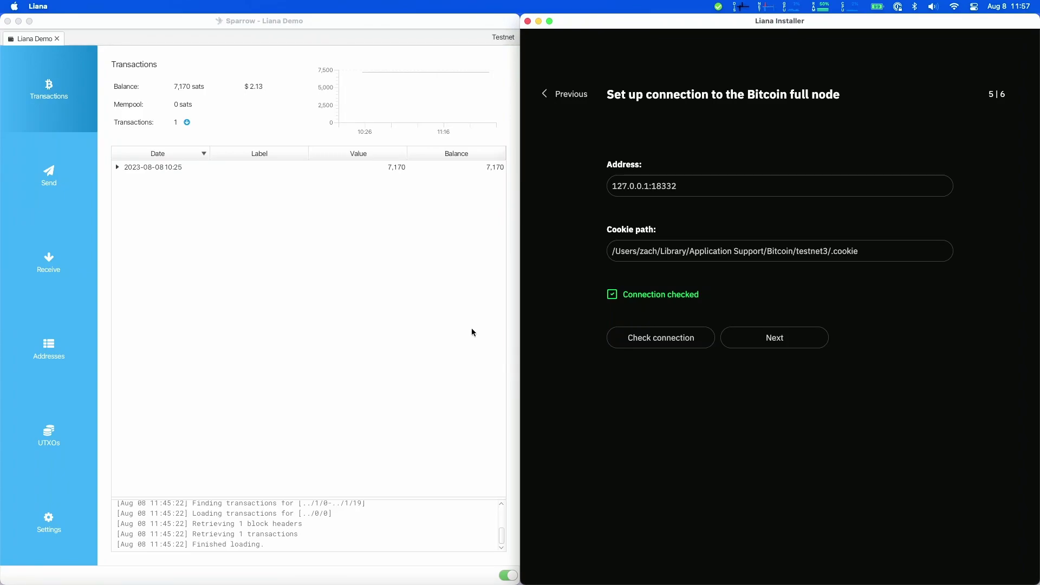
Accept the Bitcoin full node connection, finalize the installation and start the wallet.
{"action": "left_click", "coordinate": [762, 336]}
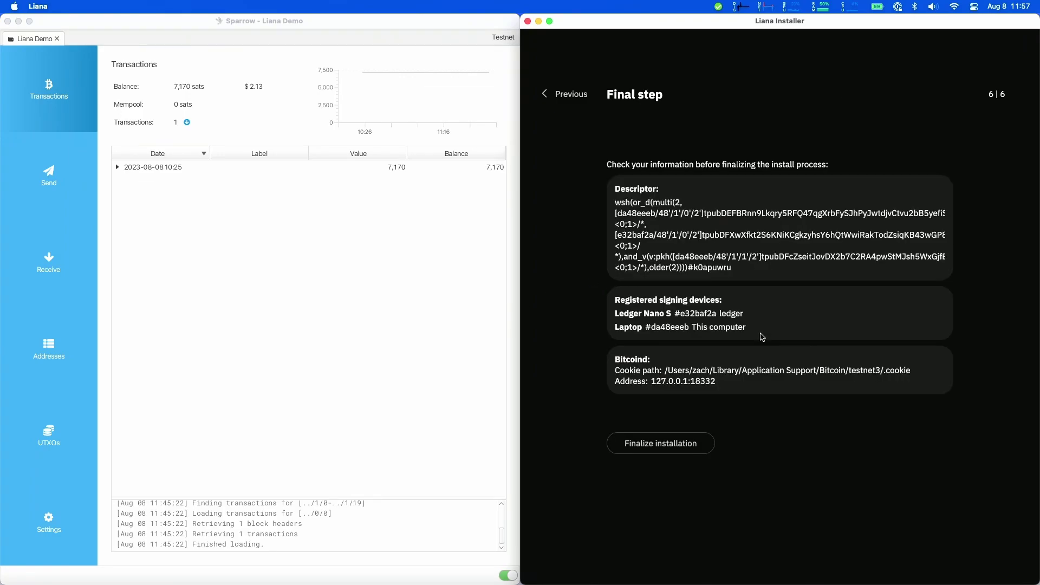
{"action": "left_click", "coordinate": [682, 450]}
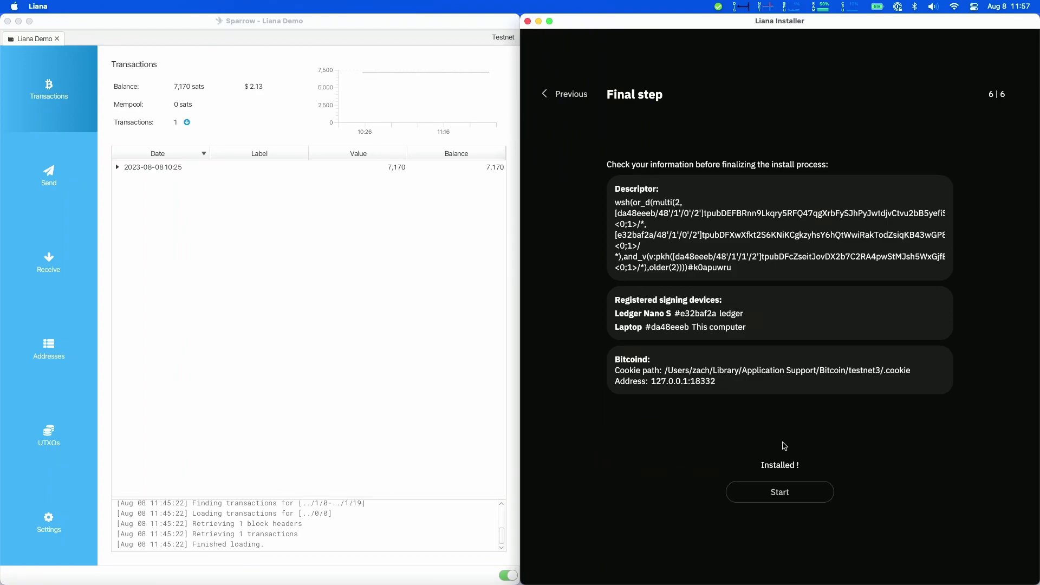
{"action": "left_click", "coordinate": [784, 493]}
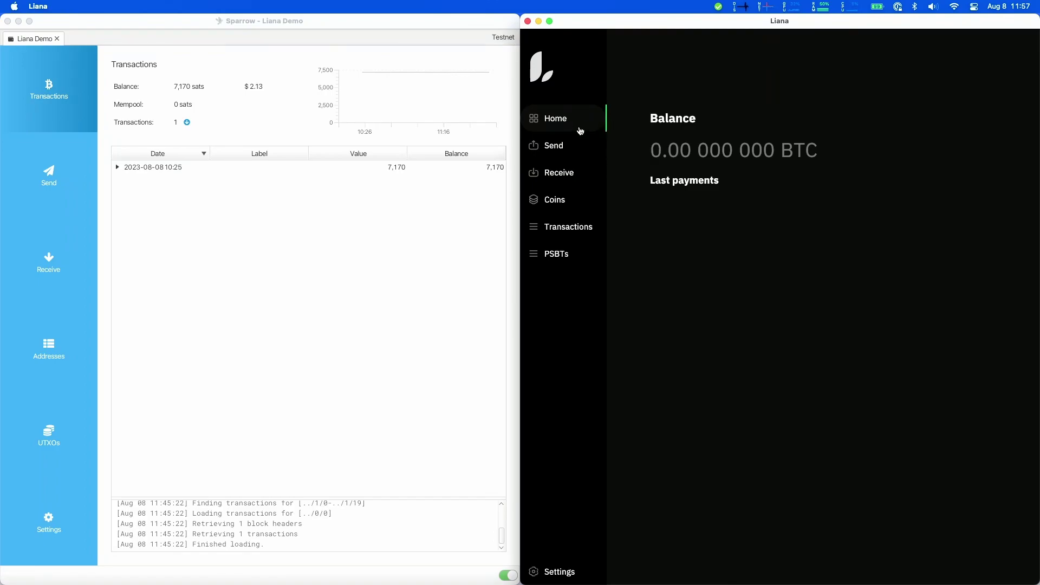
Look through the new wallet's Send, Receive, Coins, Transactions and PSBTs pages.
{"action": "left_click", "coordinate": [569, 149]}
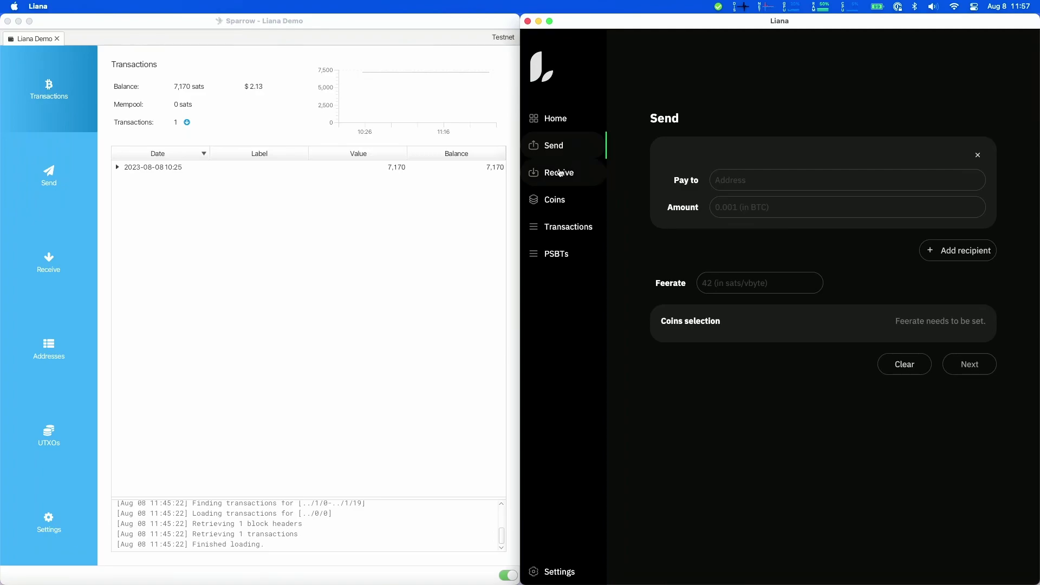
{"action": "left_click", "coordinate": [559, 173]}
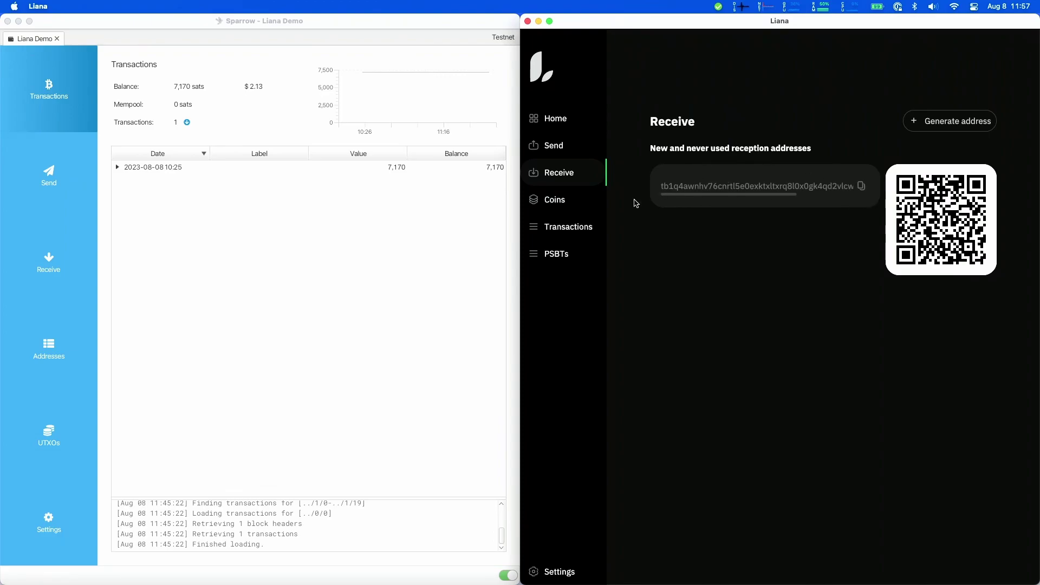
{"action": "left_click", "coordinate": [589, 209]}
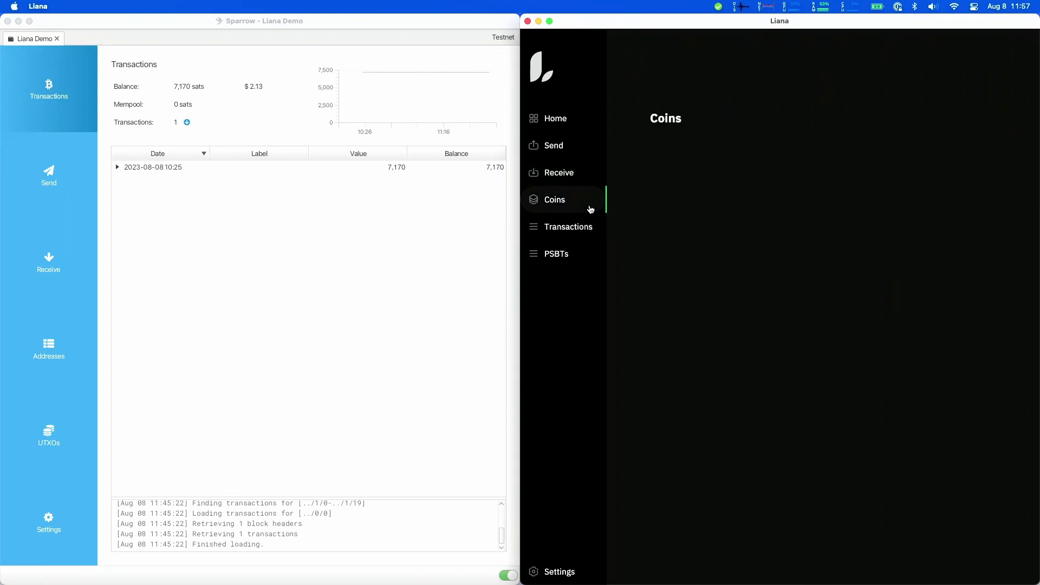
{"action": "left_click", "coordinate": [582, 233]}
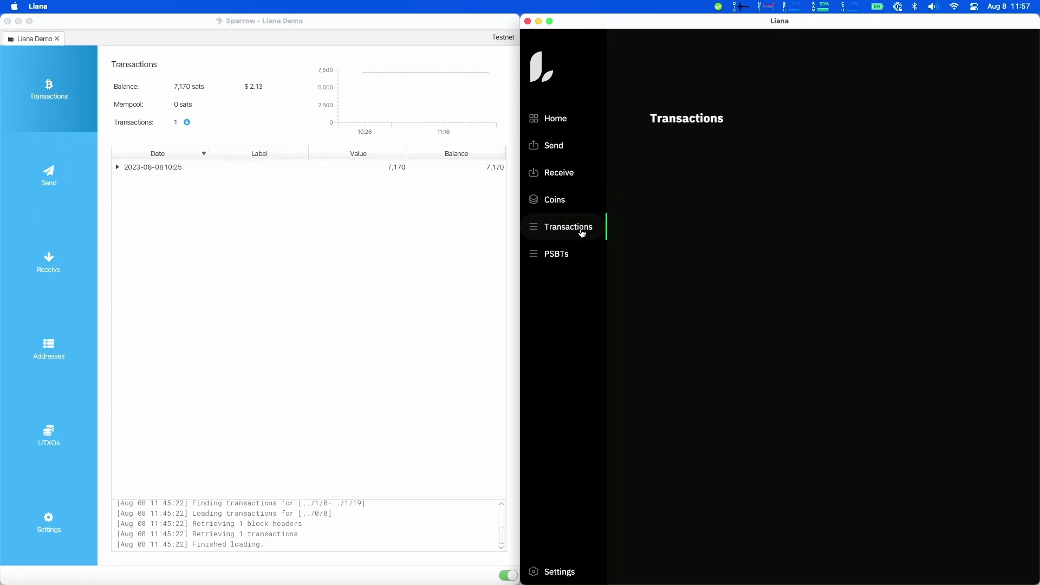
{"action": "left_click", "coordinate": [565, 255]}
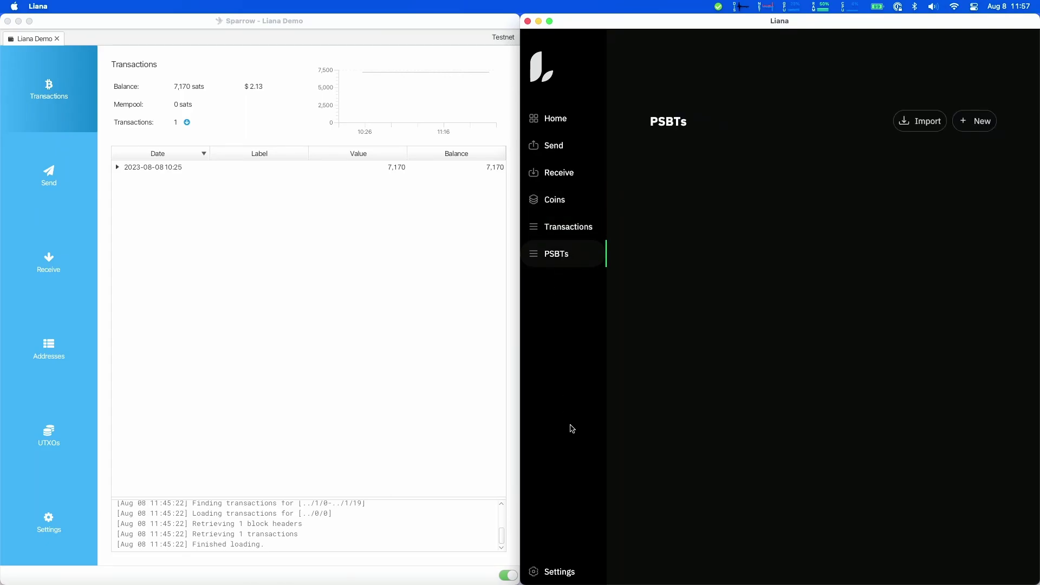
Examine the Bitcoin Core, Wallet, Recovery and About sections of the wallet settings.
{"action": "left_click", "coordinate": [564, 573]}
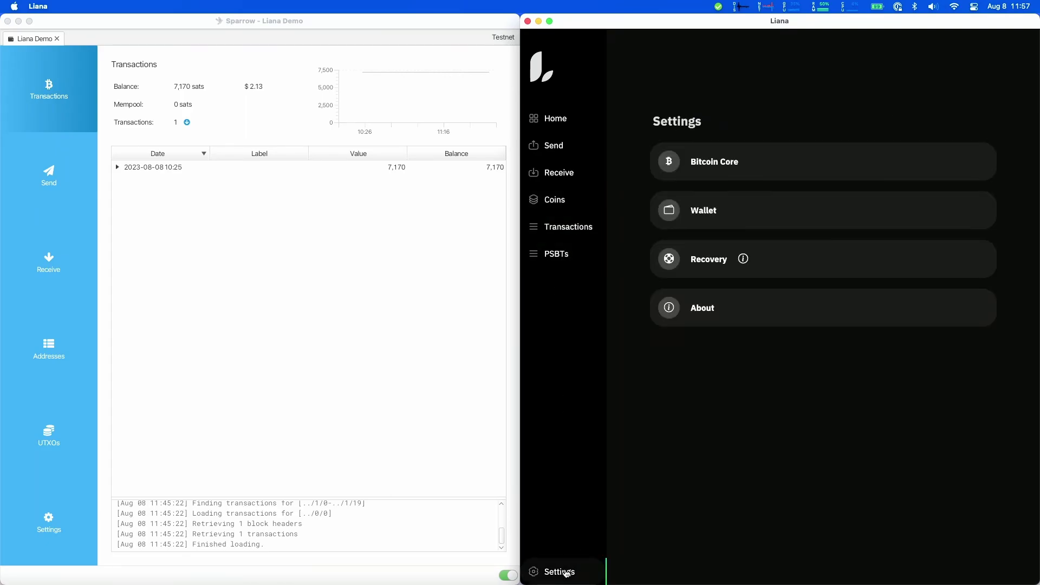
{"action": "left_click", "coordinate": [719, 165]}
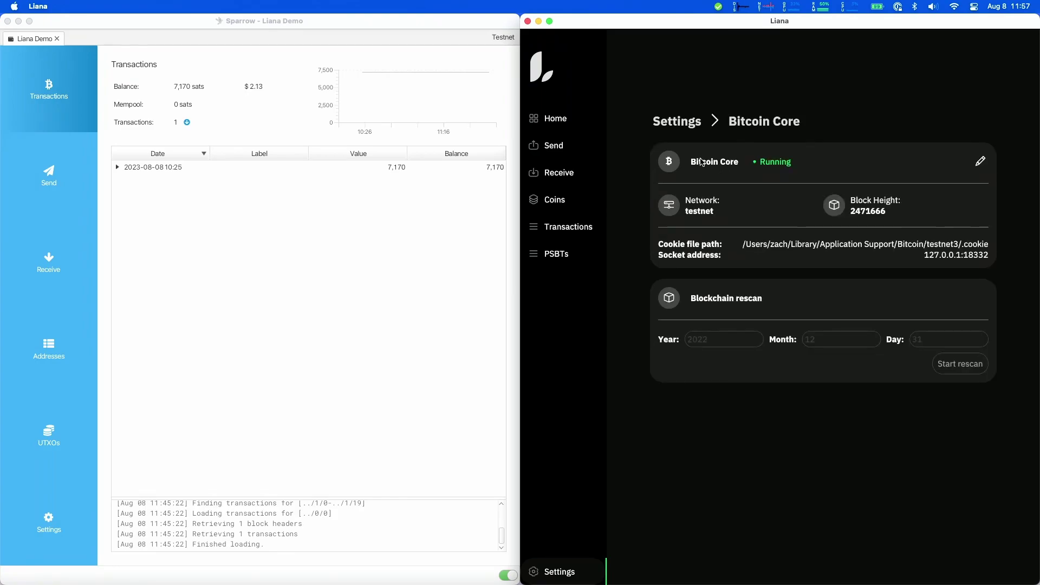
{"action": "left_click", "coordinate": [678, 124]}
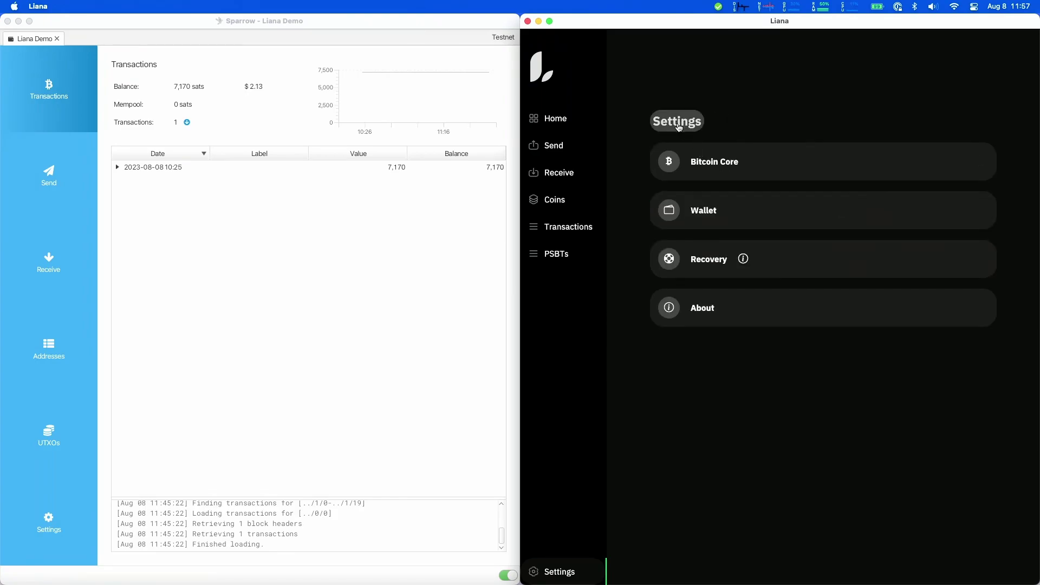
{"action": "left_click", "coordinate": [709, 209]}
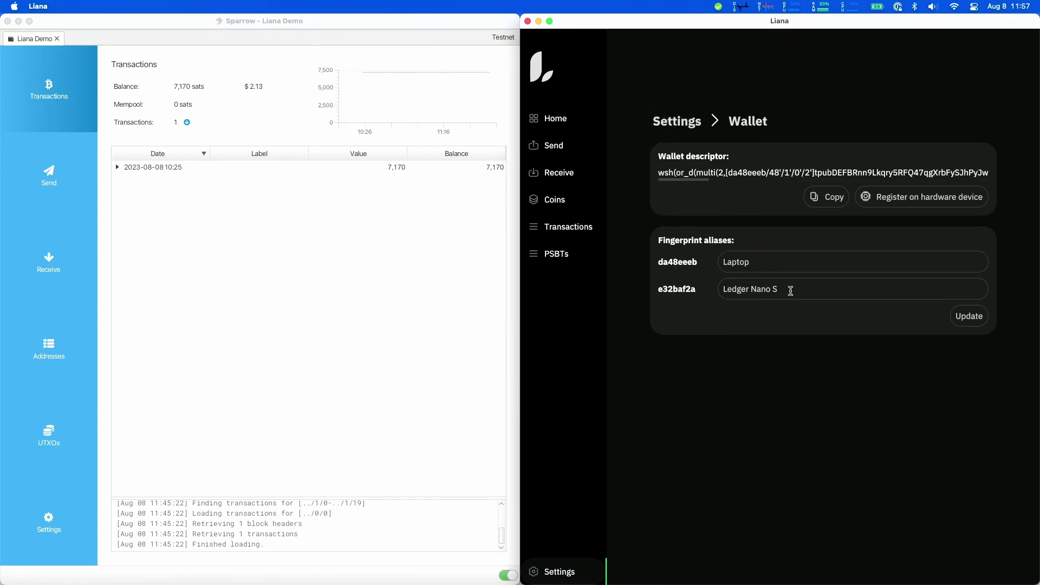
{"action": "left_click", "coordinate": [680, 119]}
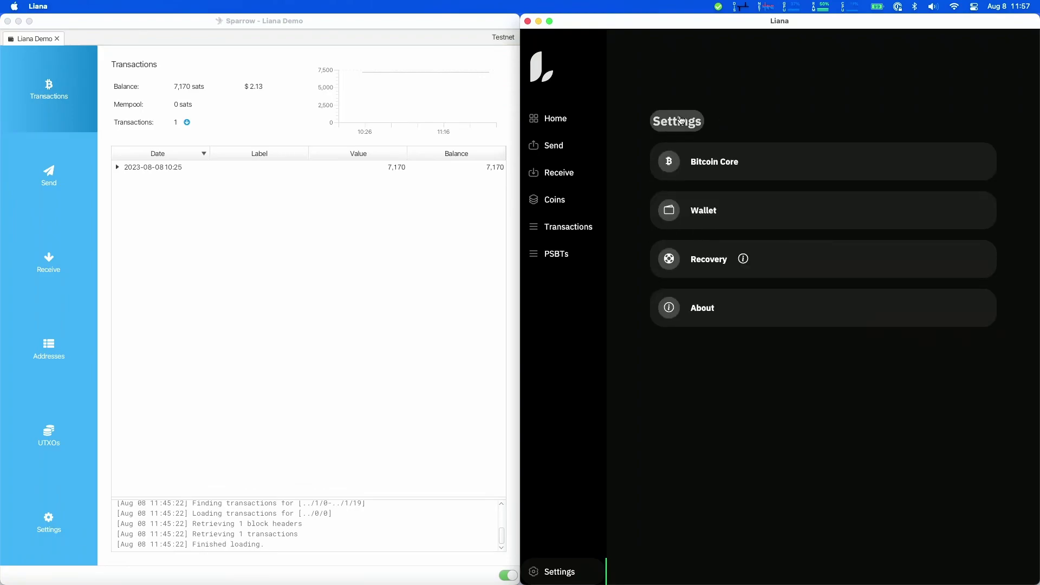
{"action": "left_click", "coordinate": [745, 257]}
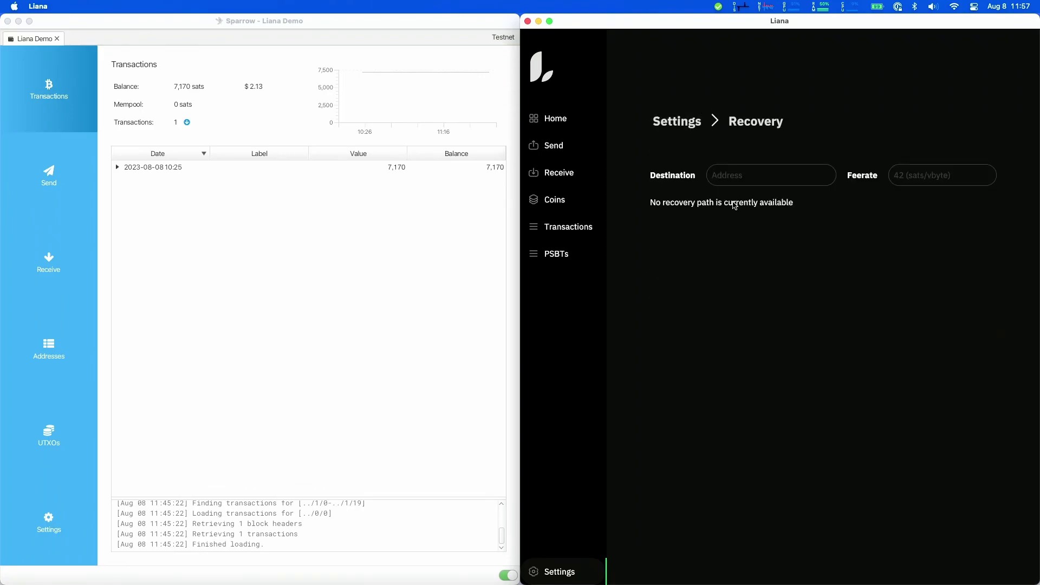
{"action": "left_click", "coordinate": [684, 122]}
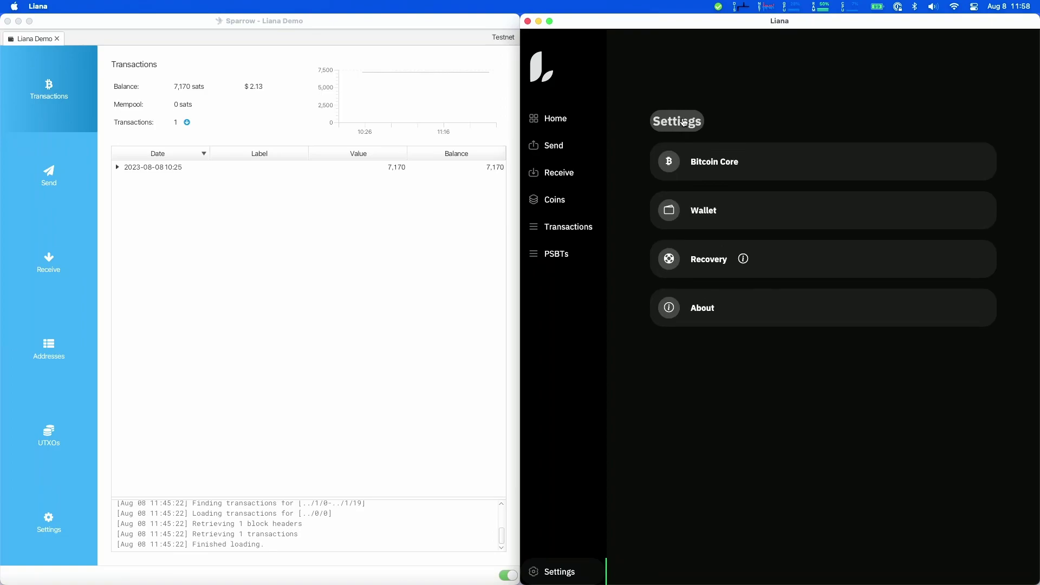
{"action": "left_click", "coordinate": [710, 307]}
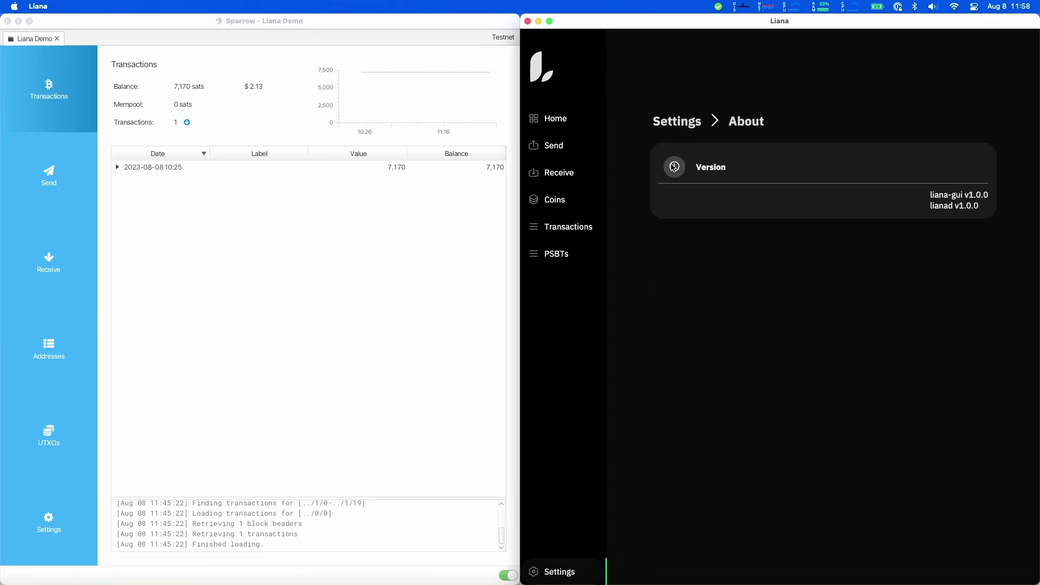
{"action": "left_click", "coordinate": [679, 121]}
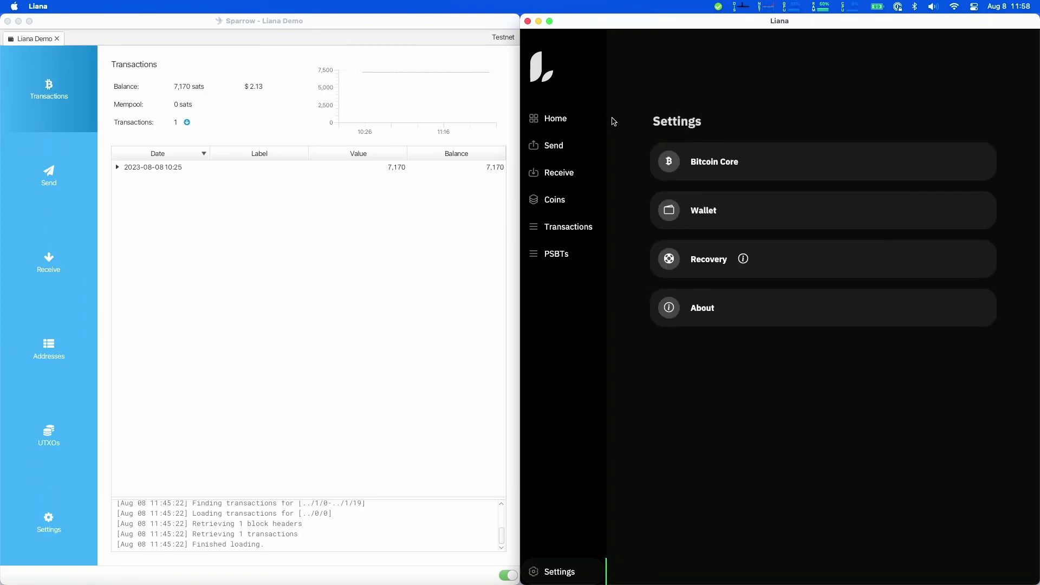
Copy Liana's unused reception address, switch to Sparrow and paste it as the recipient of a new payment.
{"action": "left_click", "coordinate": [587, 120]}
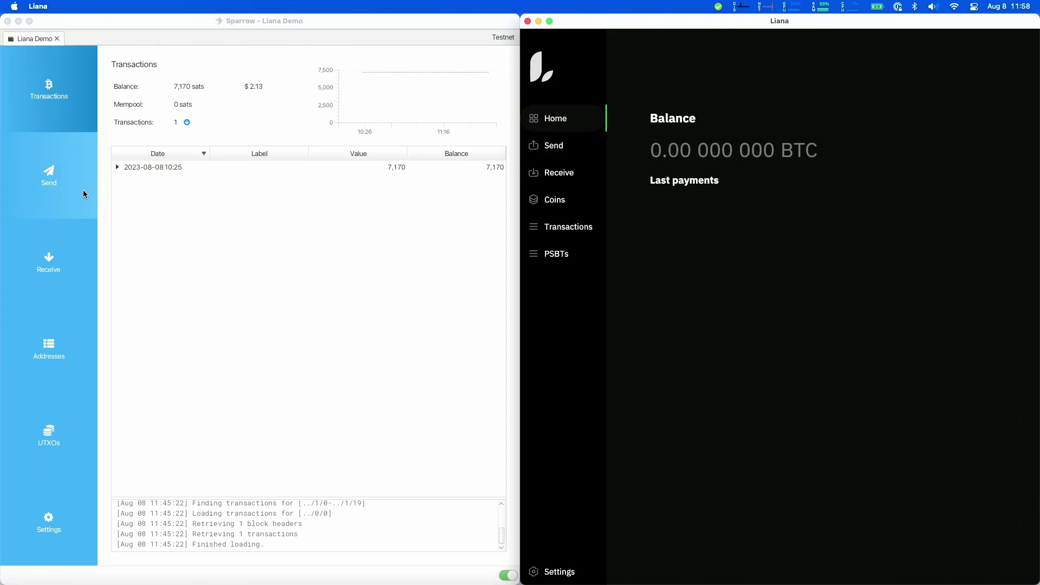
{"action": "left_click", "coordinate": [568, 174]}
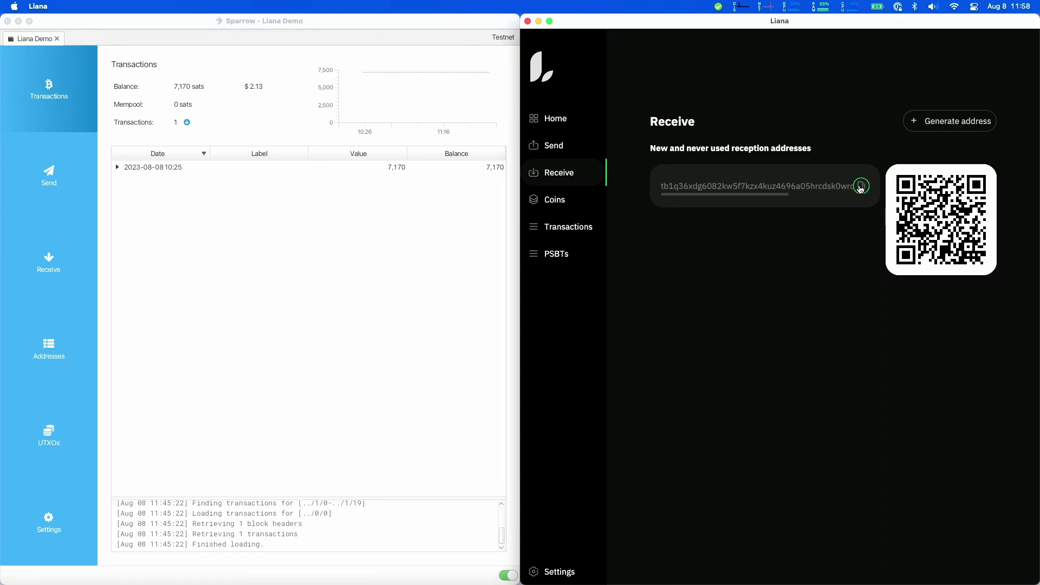
{"action": "left_click", "coordinate": [77, 192]}
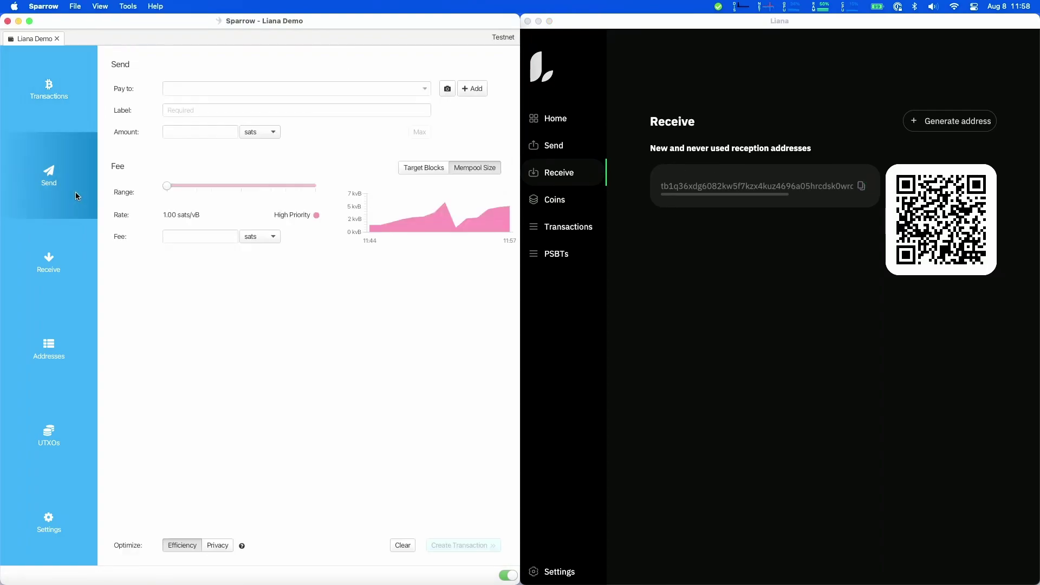
{"action": "left_click", "coordinate": [255, 91]}
{"action": "right_click", "coordinate": [259, 94]}
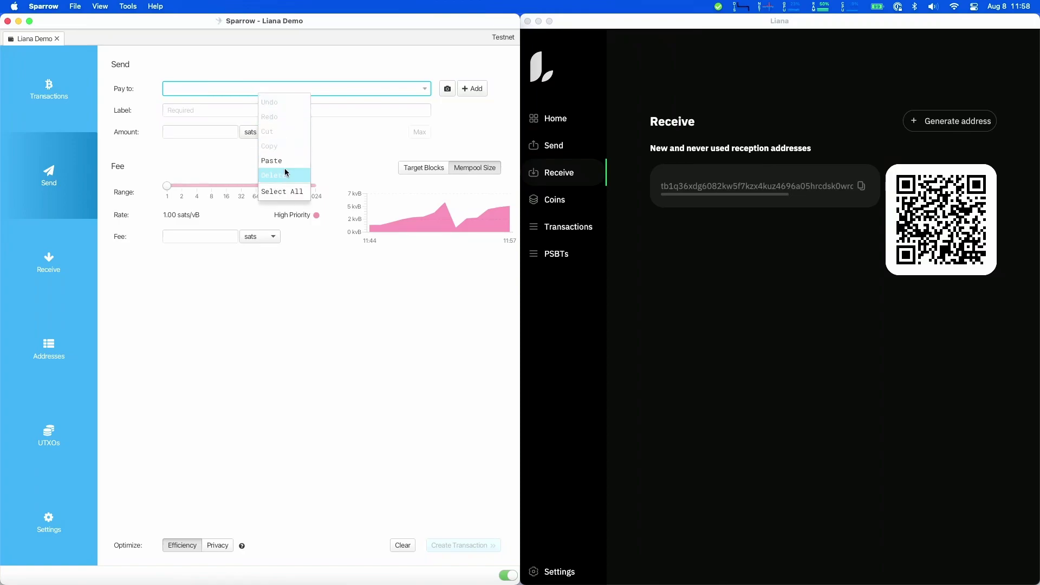
{"action": "left_click", "coordinate": [285, 160]}
Label the payment "Liana Test" and set its amount to the maximum available.
{"action": "left_click", "coordinate": [394, 112]}
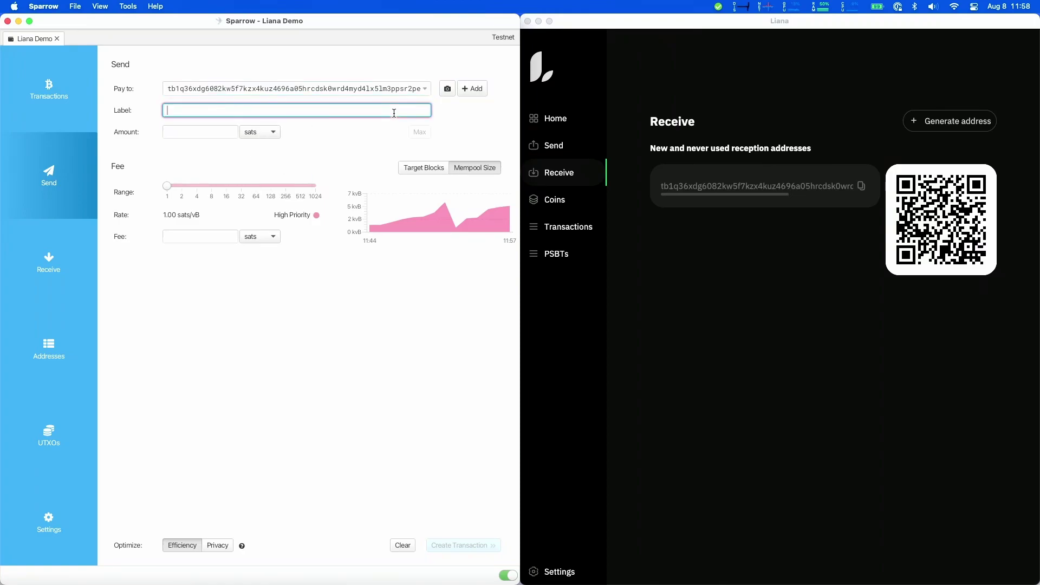
{"action": "type", "text": "Liana Test"}
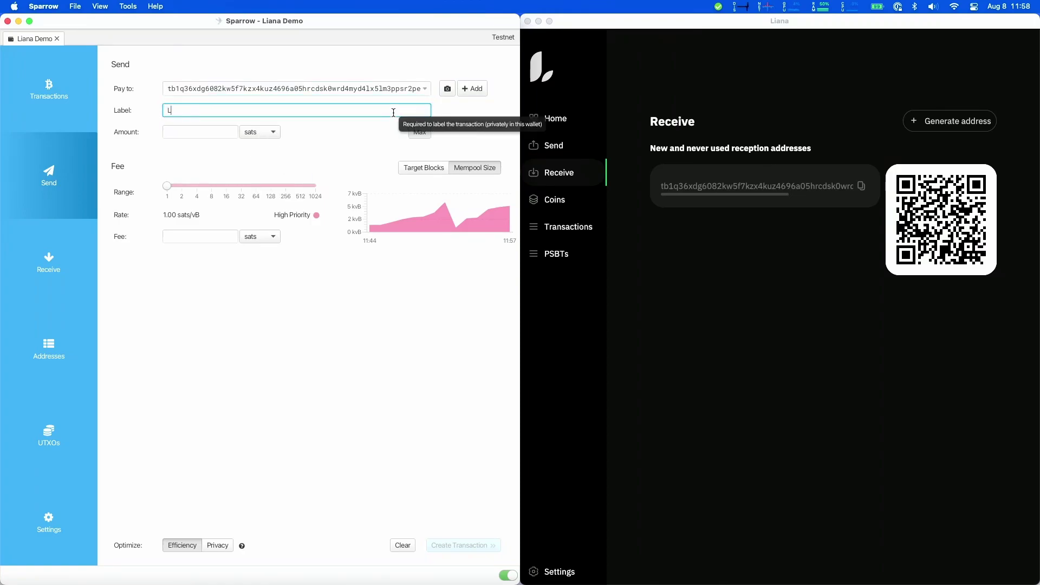
{"action": "left_click", "coordinate": [414, 131]}
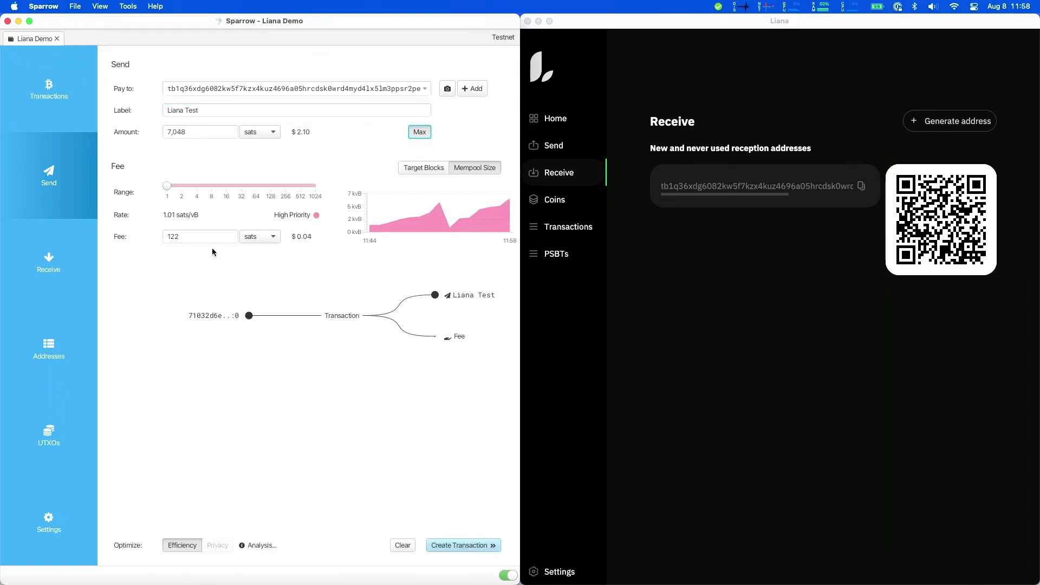
Create the Liana Test transaction, finalize it for signing, then sign and broadcast it.
{"action": "left_click", "coordinate": [465, 545]}
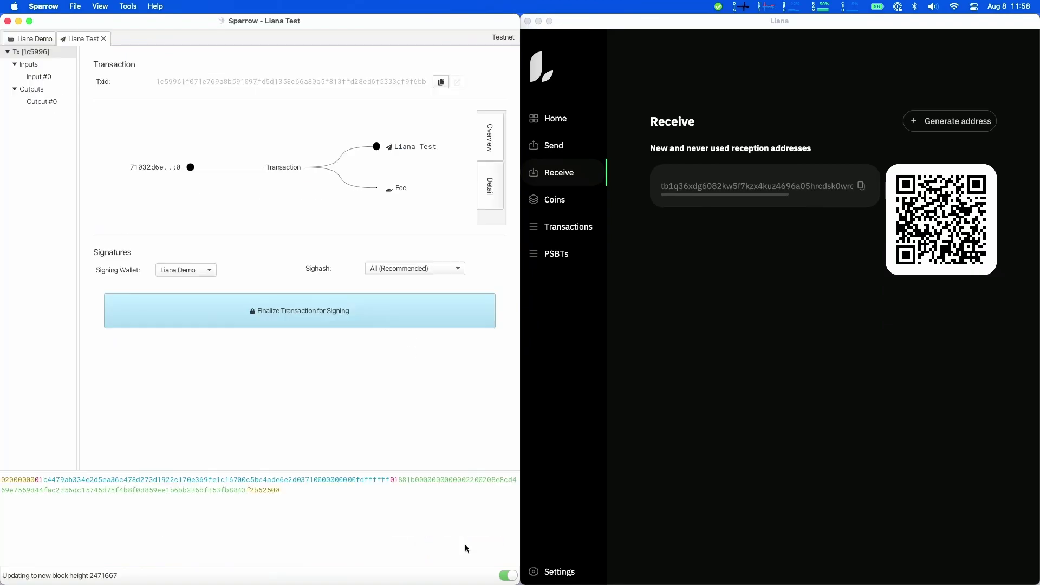
{"action": "left_click", "coordinate": [352, 314]}
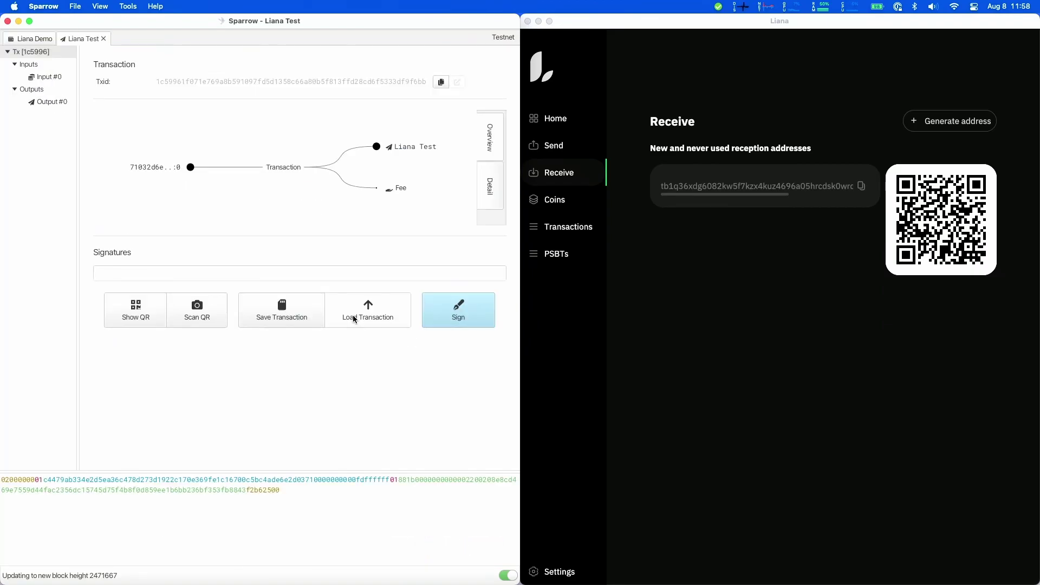
{"action": "left_click", "coordinate": [478, 317]}
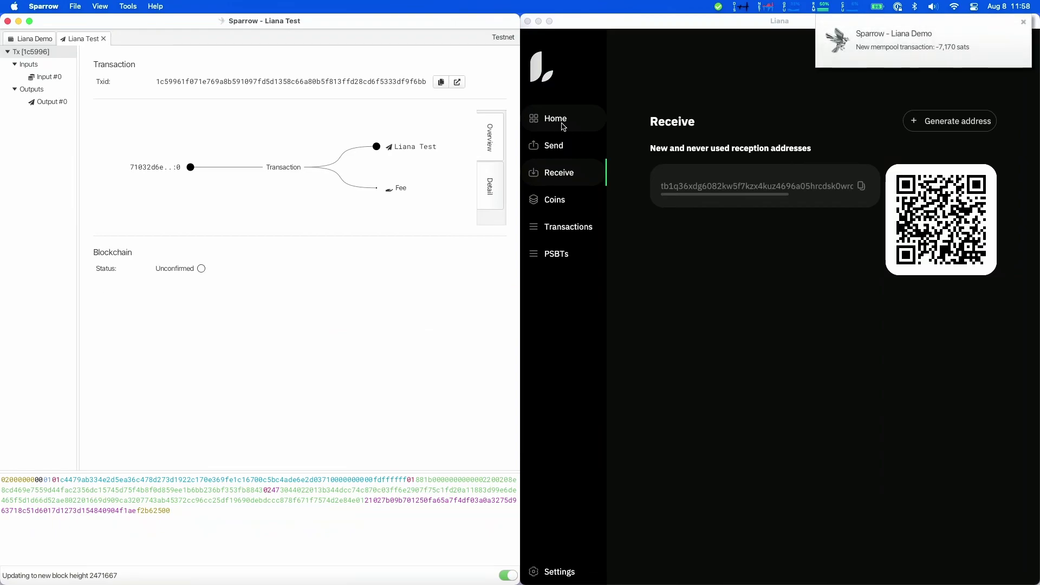
Switch to Liana and check the incoming payment and its confirmation in the balance, Send, Coins and Receive pages.
{"action": "left_click", "coordinate": [563, 126]}
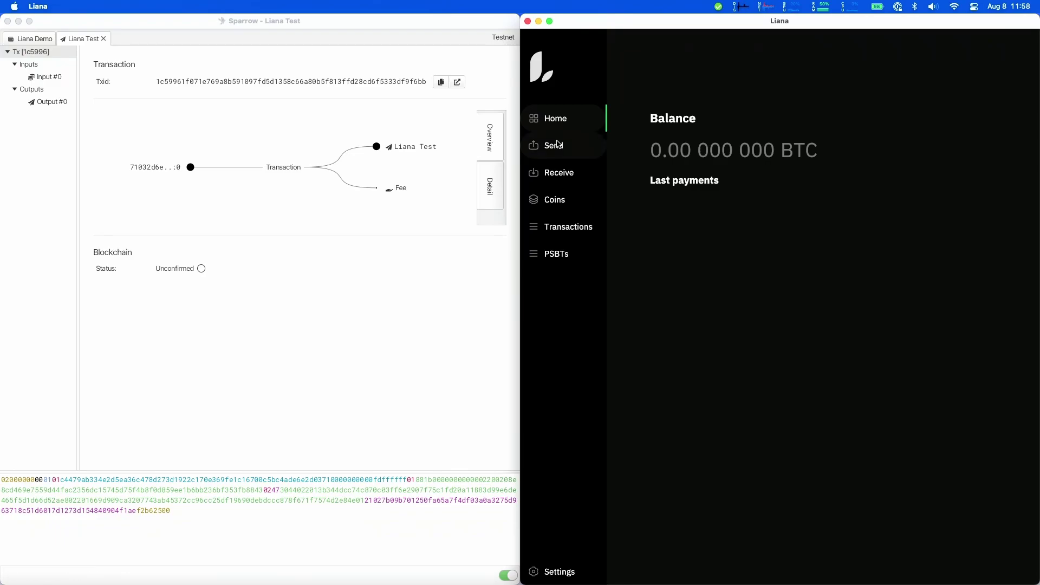
{"action": "left_click", "coordinate": [559, 144]}
{"action": "left_click", "coordinate": [559, 115]}
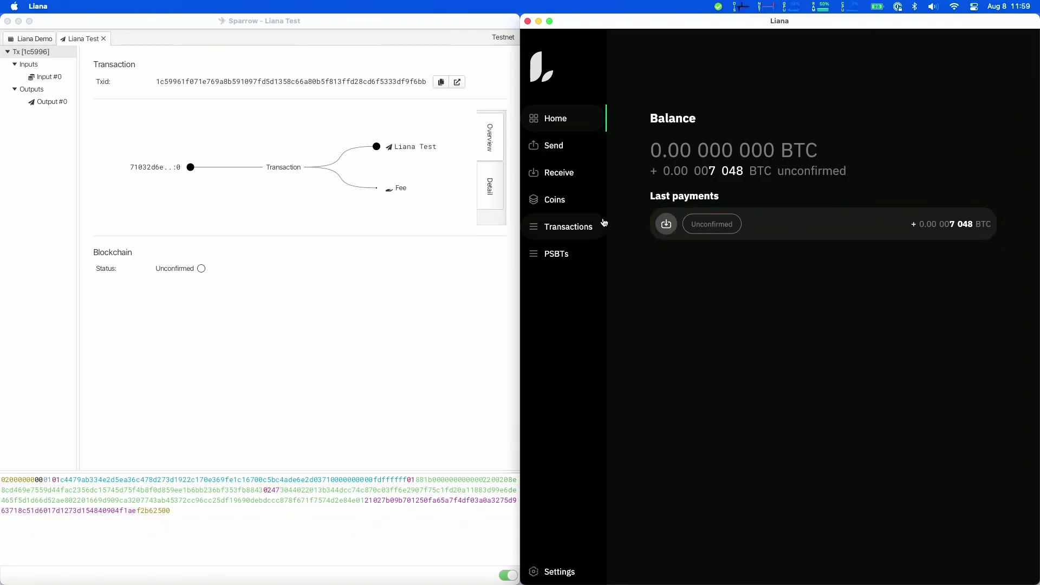
{"action": "left_click", "coordinate": [577, 153]}
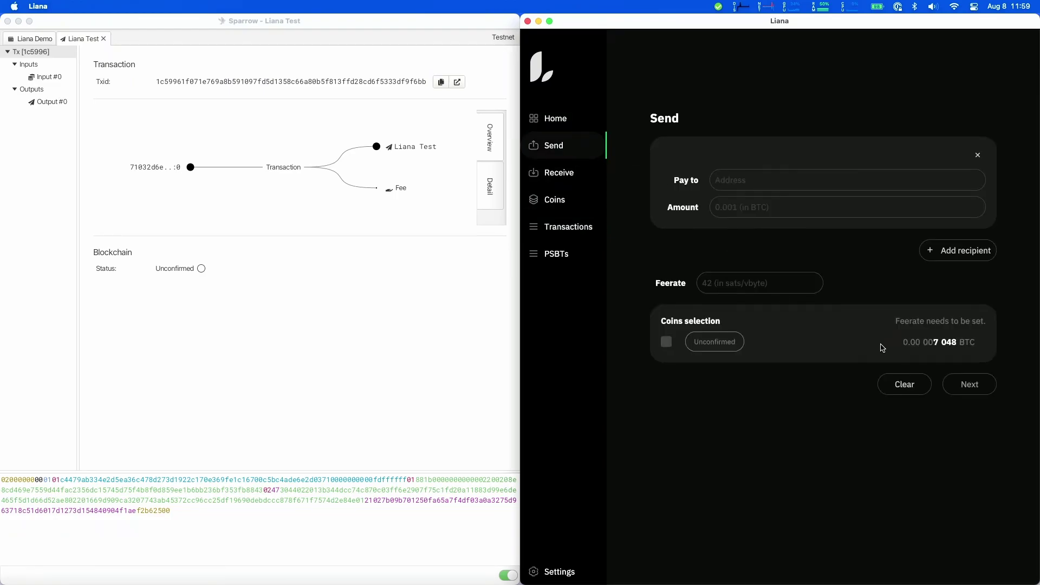
{"action": "left_click", "coordinate": [570, 198]}
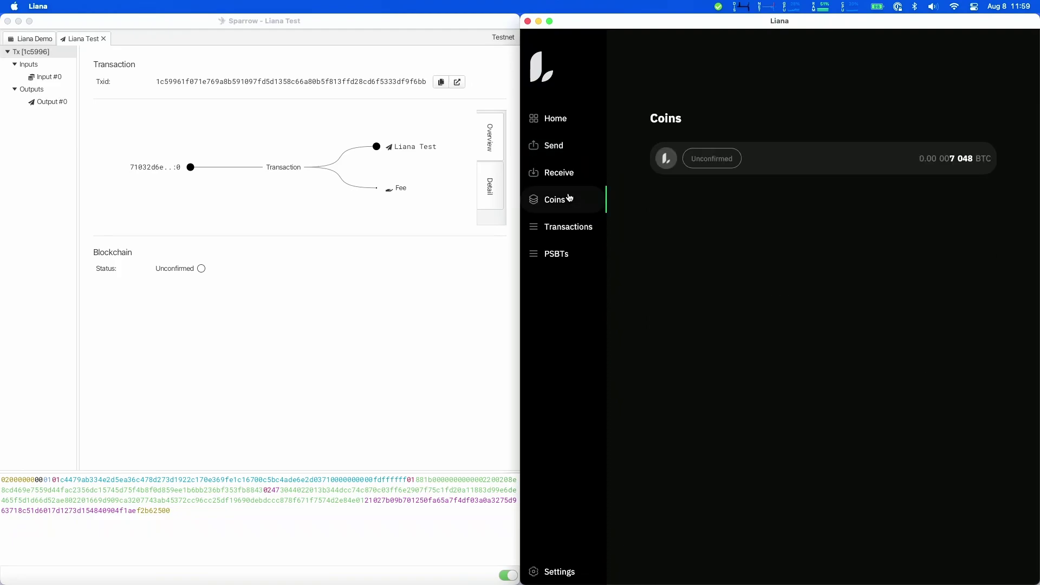
{"action": "left_click", "coordinate": [549, 117]}
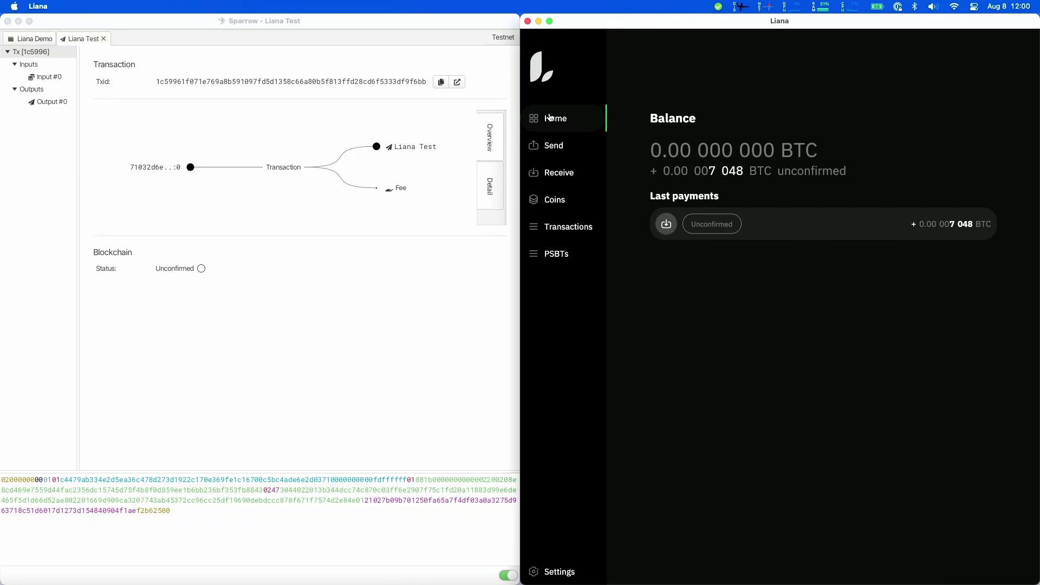
{"action": "left_click", "coordinate": [566, 145]}
{"action": "left_click", "coordinate": [577, 110]}
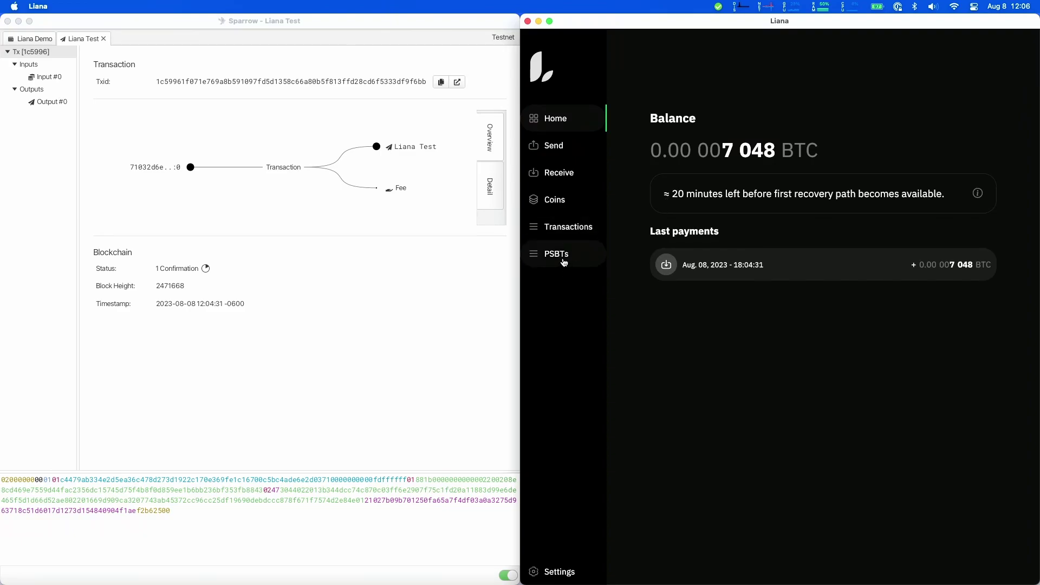
{"action": "left_click", "coordinate": [564, 161]}
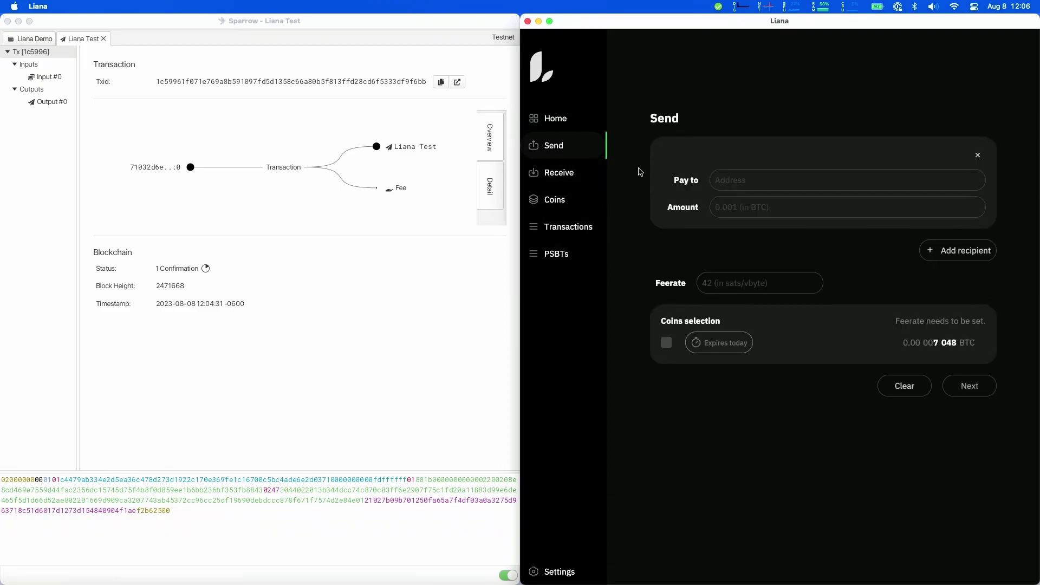
{"action": "left_click", "coordinate": [579, 179]}
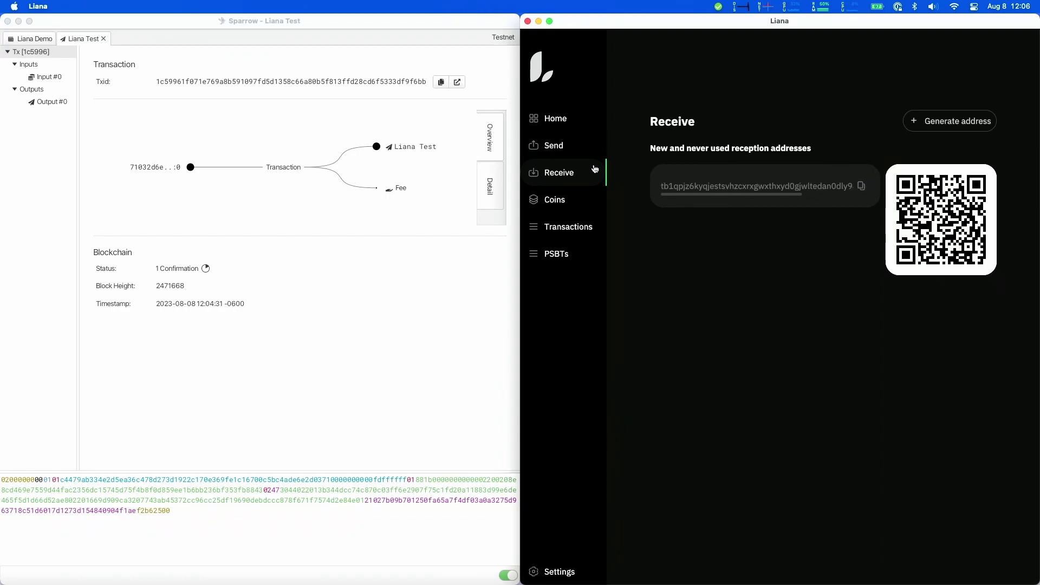
Copy a receive address from Sparrow's Liana Demo wallet and paste it as the recipient of a new Liana payment.
{"action": "left_click", "coordinate": [36, 38]}
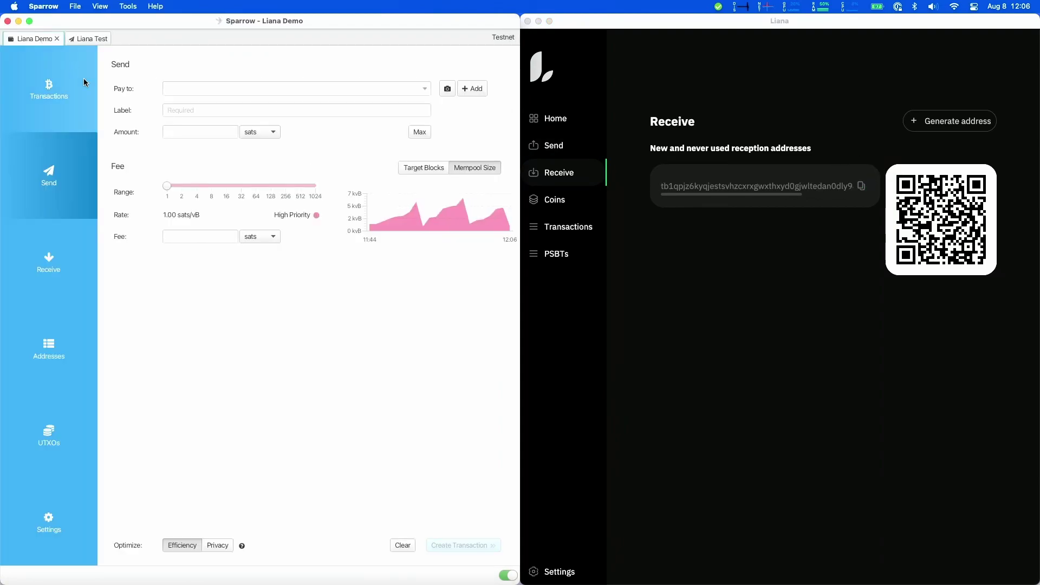
{"action": "left_click", "coordinate": [63, 96]}
{"action": "left_click", "coordinate": [74, 242]}
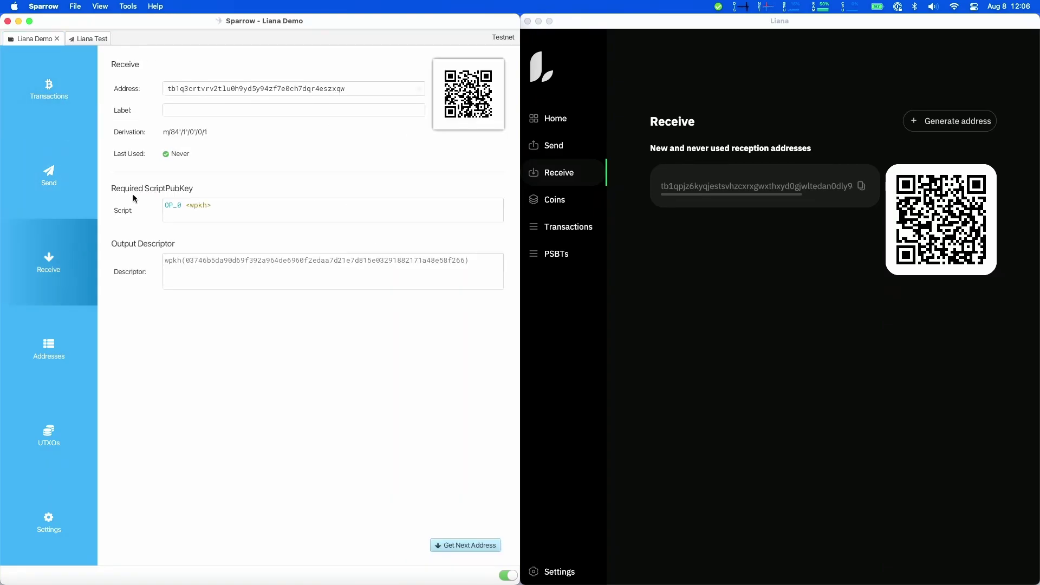
{"action": "left_click", "coordinate": [419, 88]}
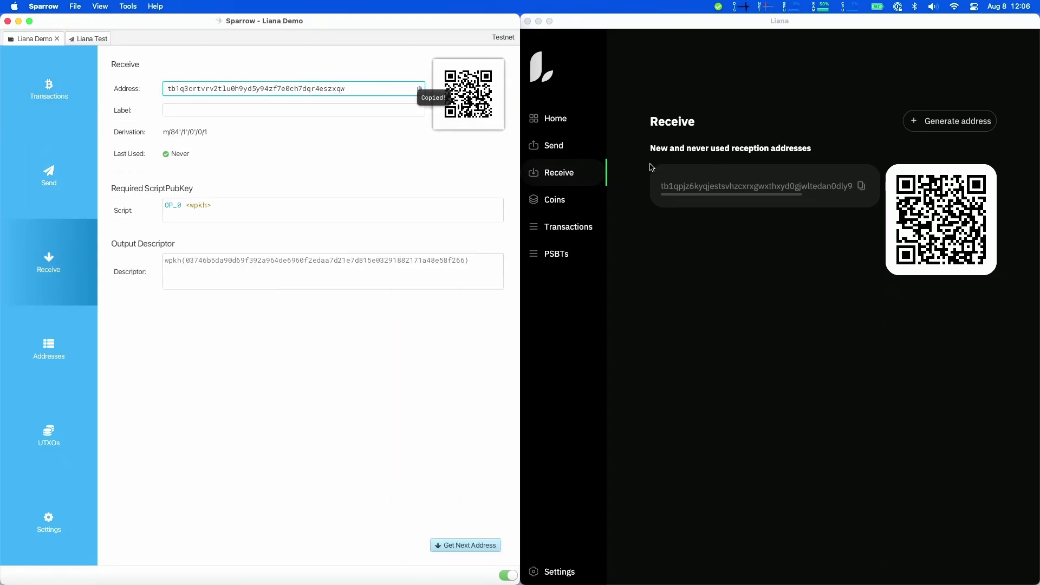
{"action": "left_click", "coordinate": [554, 145]}
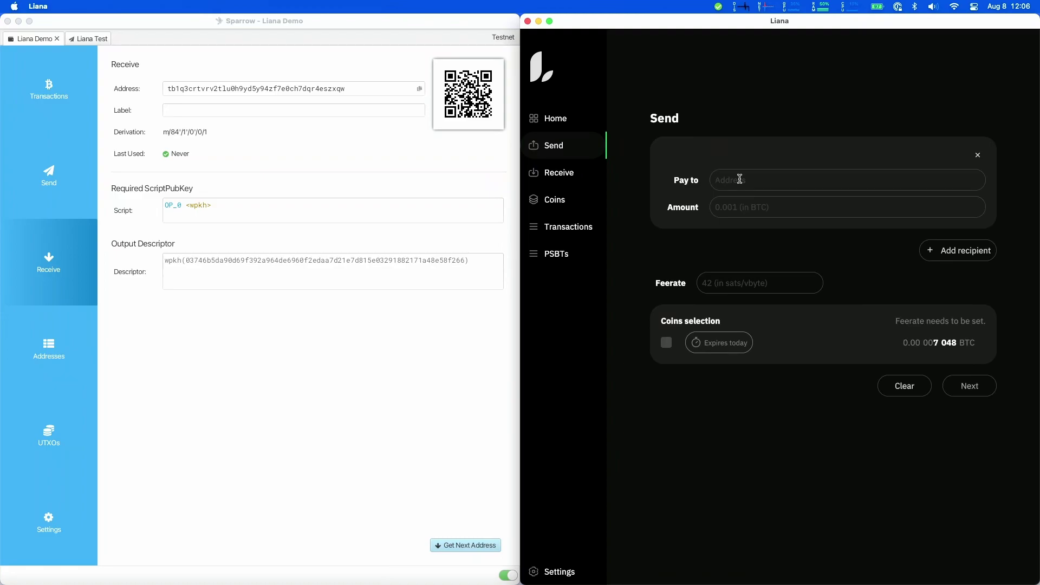
{"action": "key", "text": "super+v"}
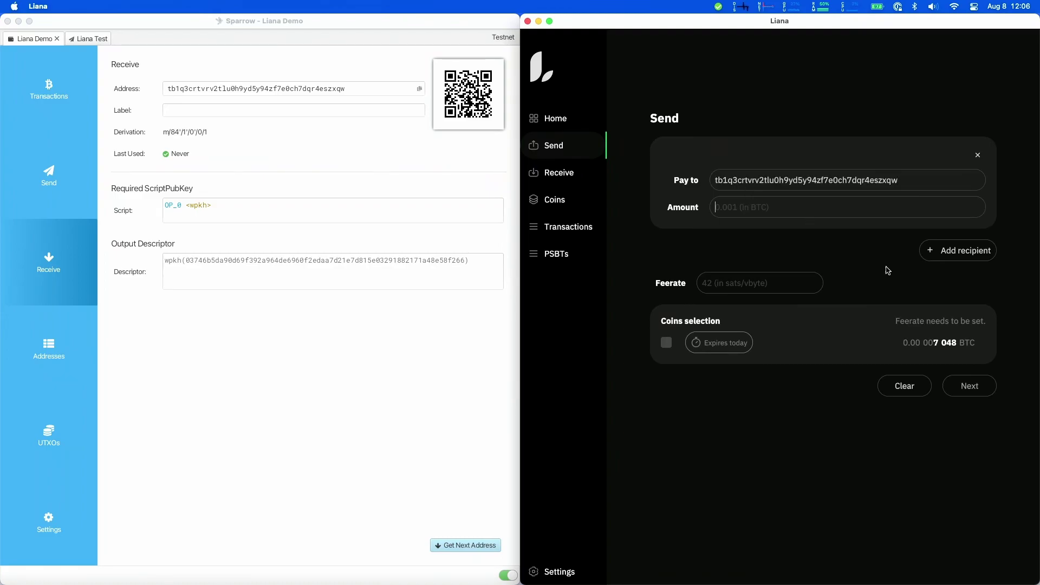
Select the wallet's coin, set the feerate to 1 sat/vbyte, try to send 0.000070 BTC and expand the error details.
{"action": "left_click", "coordinate": [666, 342]}
{"action": "left_click", "coordinate": [746, 276]}
{"action": "type", "text": "1"}
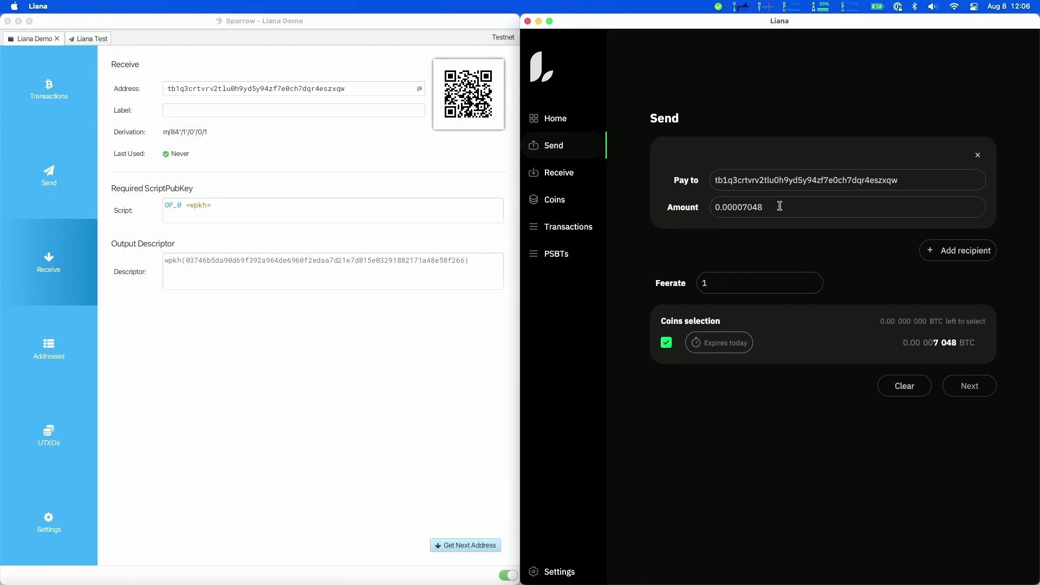
{"action": "key", "text": "BackSpace"}
{"action": "key", "text": "BackSpace"}
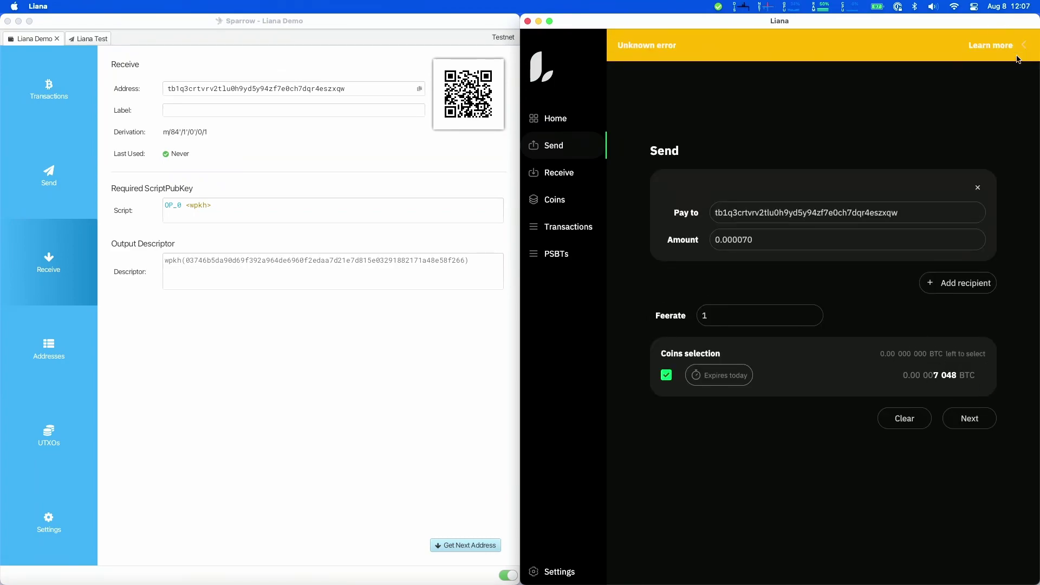
{"action": "left_click", "coordinate": [1024, 46]}
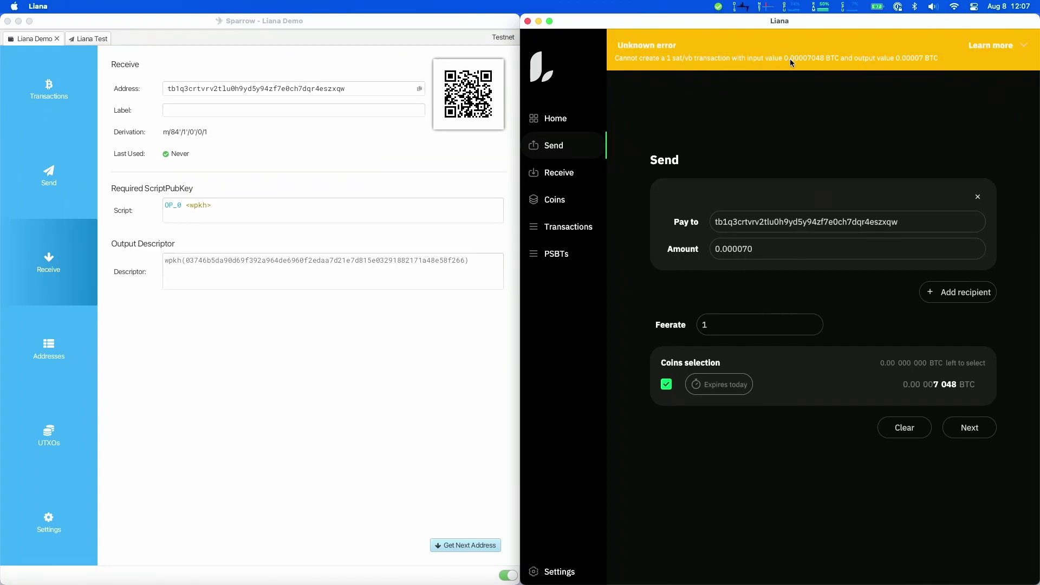
Set the payment amount to 0.00006 BTC and proceed to the transaction's PSBT.
{"action": "left_click", "coordinate": [756, 247]}
{"action": "key", "text": "BackSpace"}
{"action": "key", "text": "BackSpace"}
{"action": "type", "text": "6"}
{"action": "left_click", "coordinate": [973, 433]}
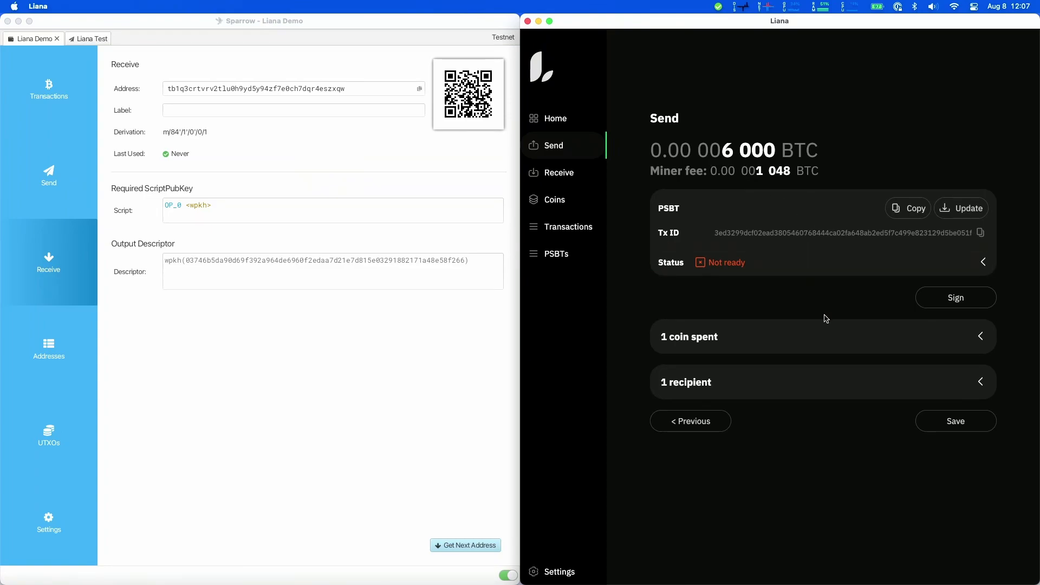
Review which signatures the transaction requires and sign it with the Laptop key.
{"action": "left_click", "coordinate": [859, 261]}
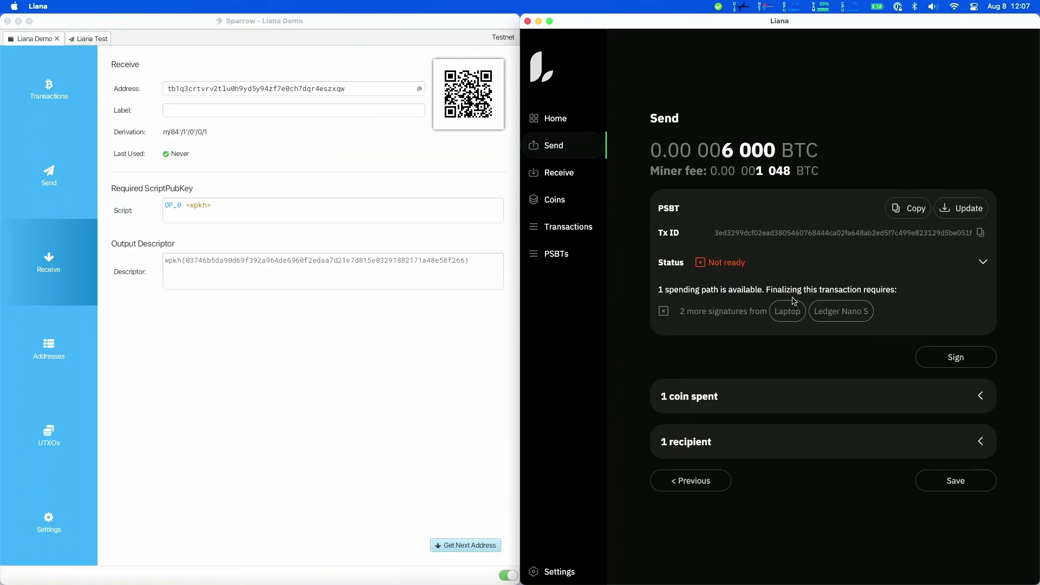
{"action": "mouse_move", "coordinate": [800, 314]}
{"action": "left_click", "coordinate": [803, 262]}
{"action": "left_click", "coordinate": [803, 262]}
{"action": "left_click", "coordinate": [956, 354]}
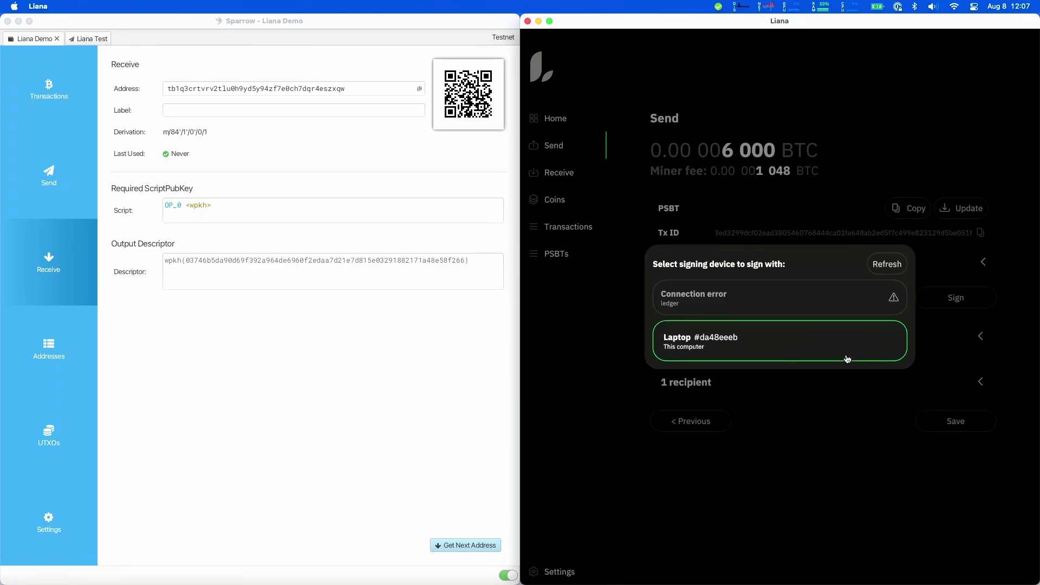
{"action": "left_click", "coordinate": [847, 358]}
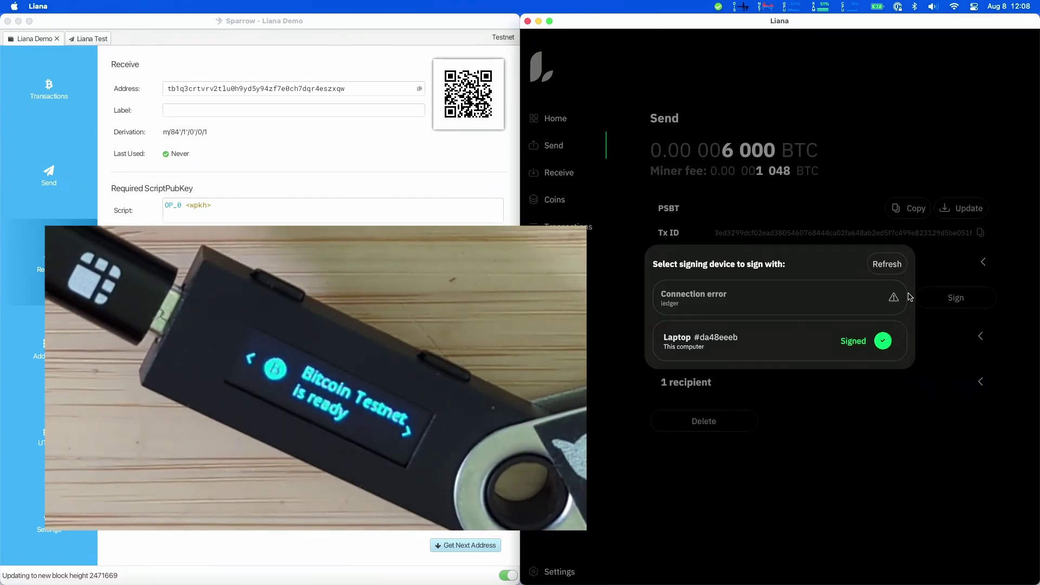
Refresh the signing devices, check the remaining signature requirement and sign the transaction with the Ledger Nano S.
{"action": "left_click", "coordinate": [887, 264]}
{"action": "left_click", "coordinate": [935, 264]}
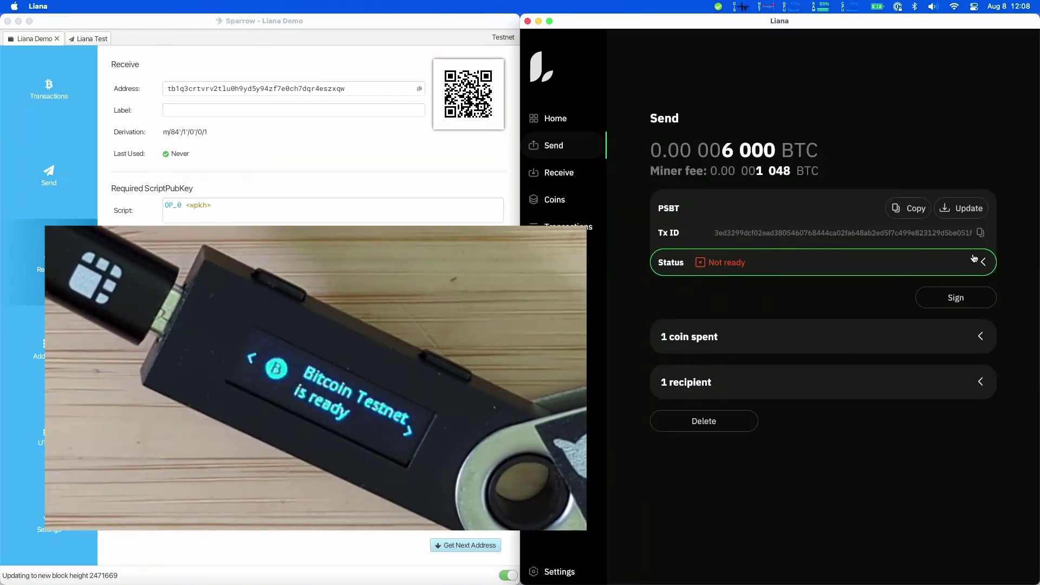
{"action": "left_click", "coordinate": [973, 259]}
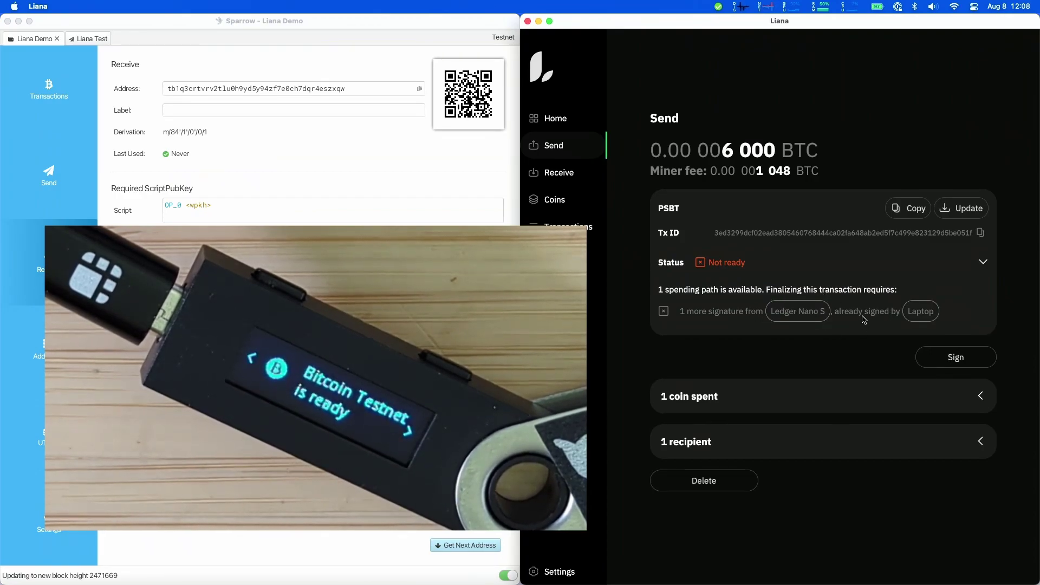
{"action": "mouse_move", "coordinate": [807, 315]}
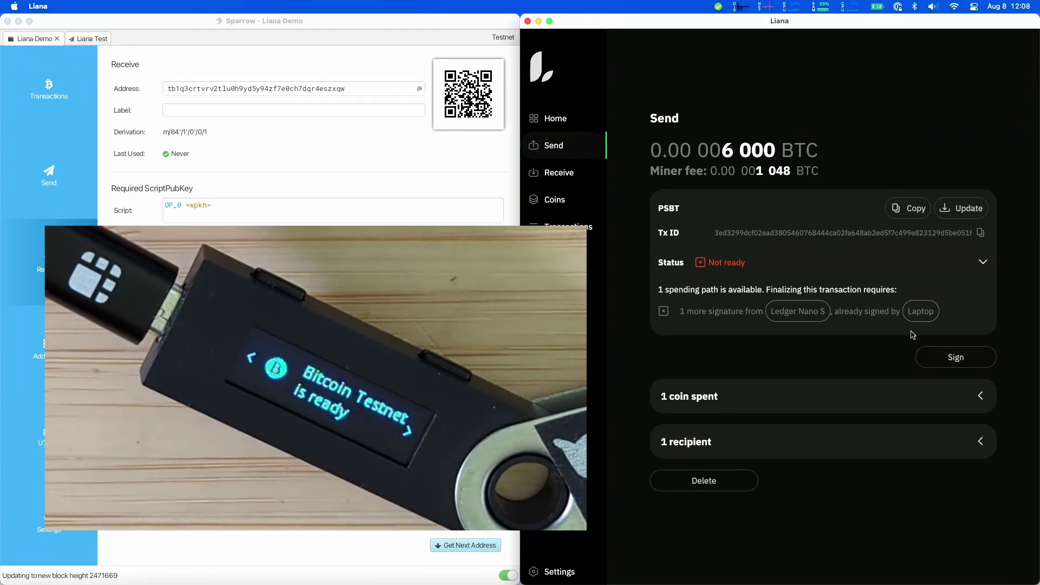
{"action": "left_click", "coordinate": [942, 358]}
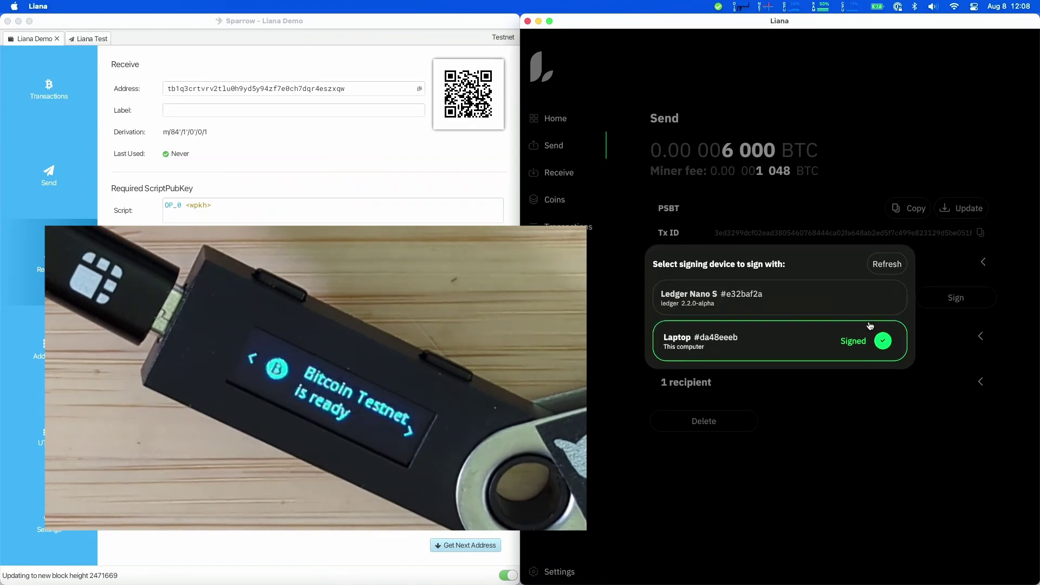
{"action": "left_click", "coordinate": [866, 302]}
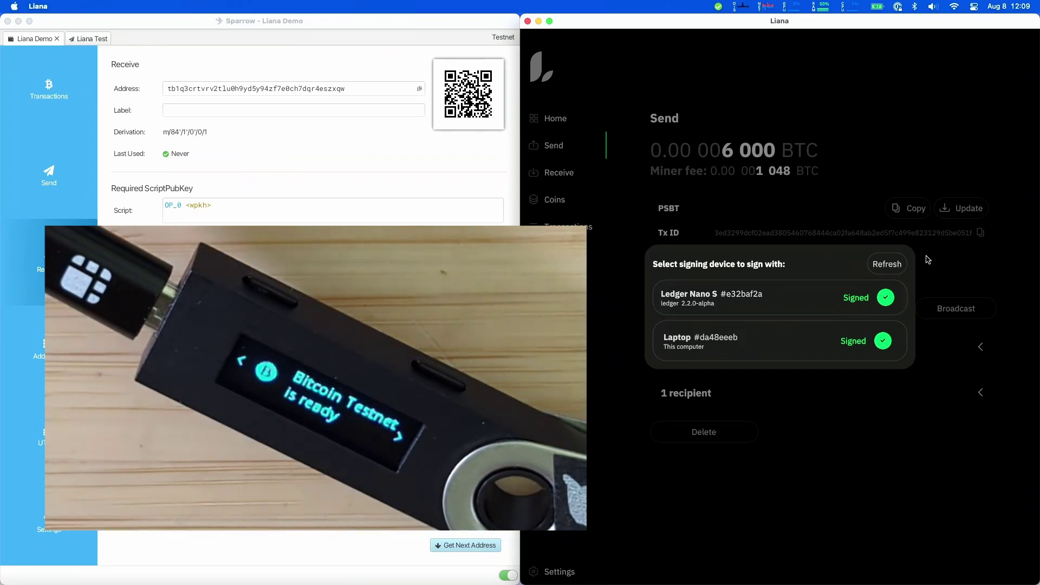
Close the signing dialog, open the signed 0.00006 BTC transaction from the PSBTs and delete it.
{"action": "left_click", "coordinate": [922, 302]}
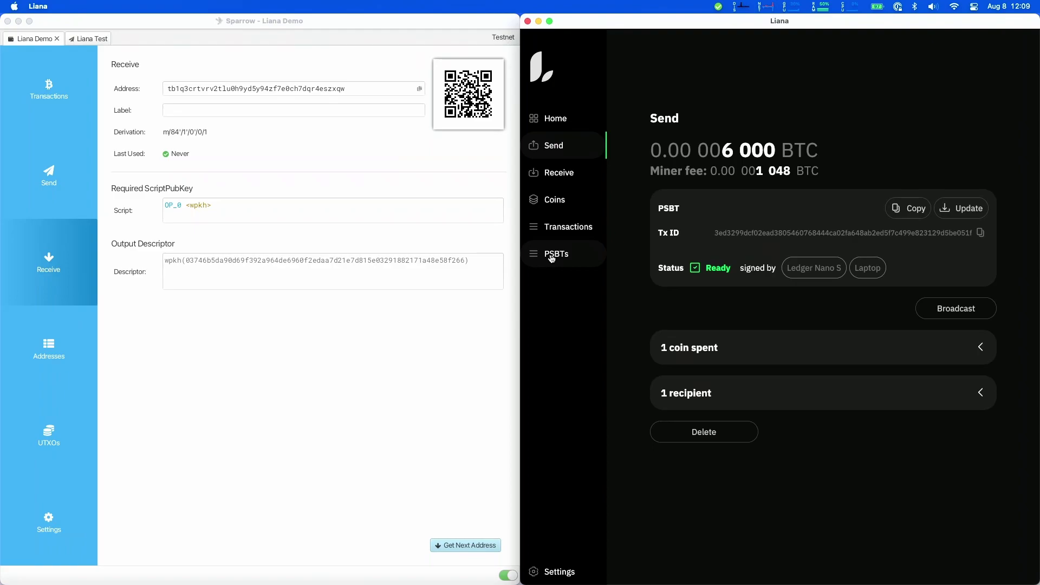
{"action": "left_click", "coordinate": [551, 258]}
{"action": "left_click", "coordinate": [802, 162]}
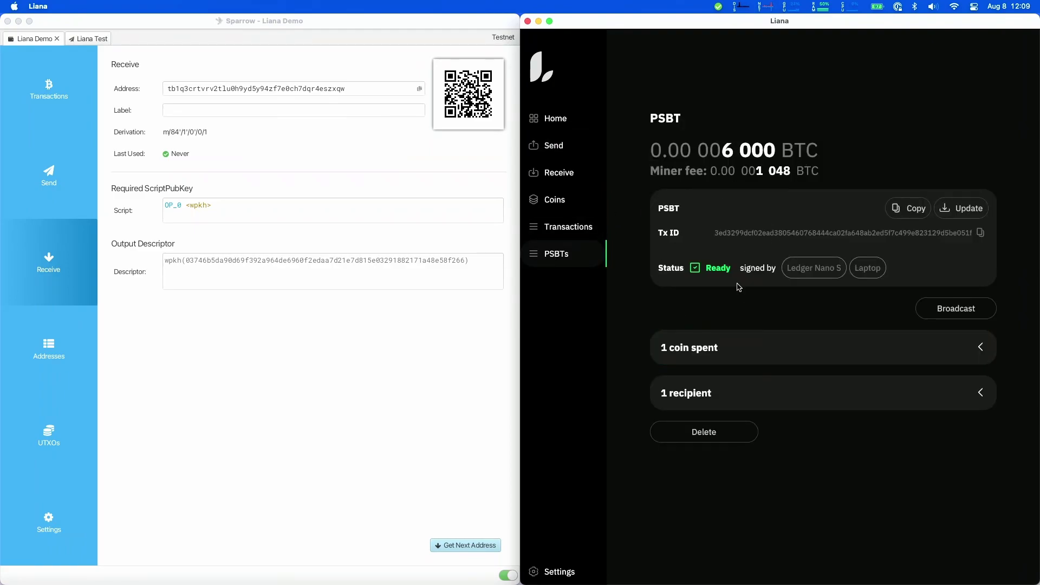
{"action": "mouse_move", "coordinate": [808, 272]}
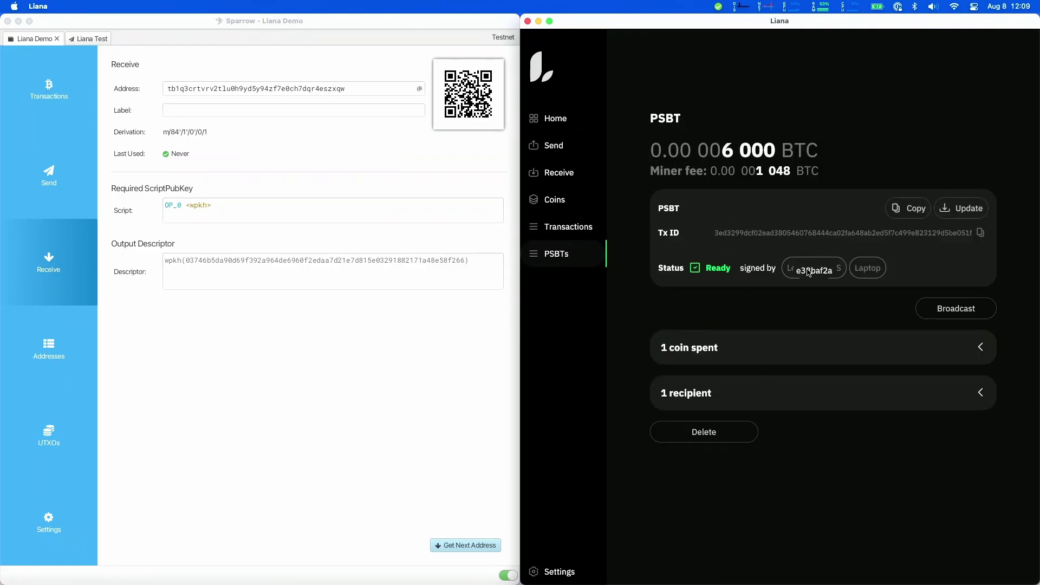
{"action": "left_click", "coordinate": [733, 433]}
{"action": "left_click", "coordinate": [865, 317]}
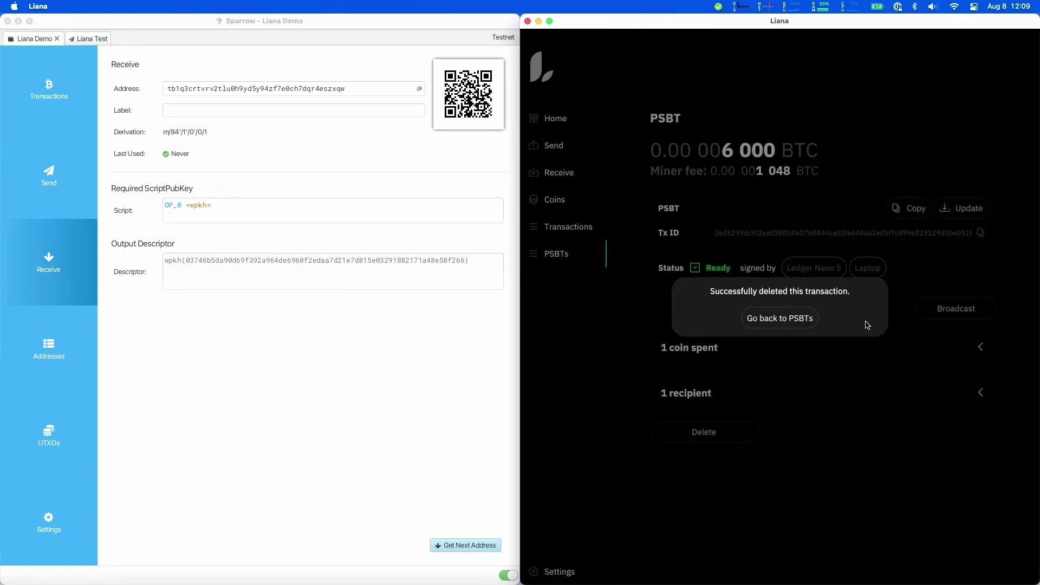
{"action": "left_click", "coordinate": [793, 327]}
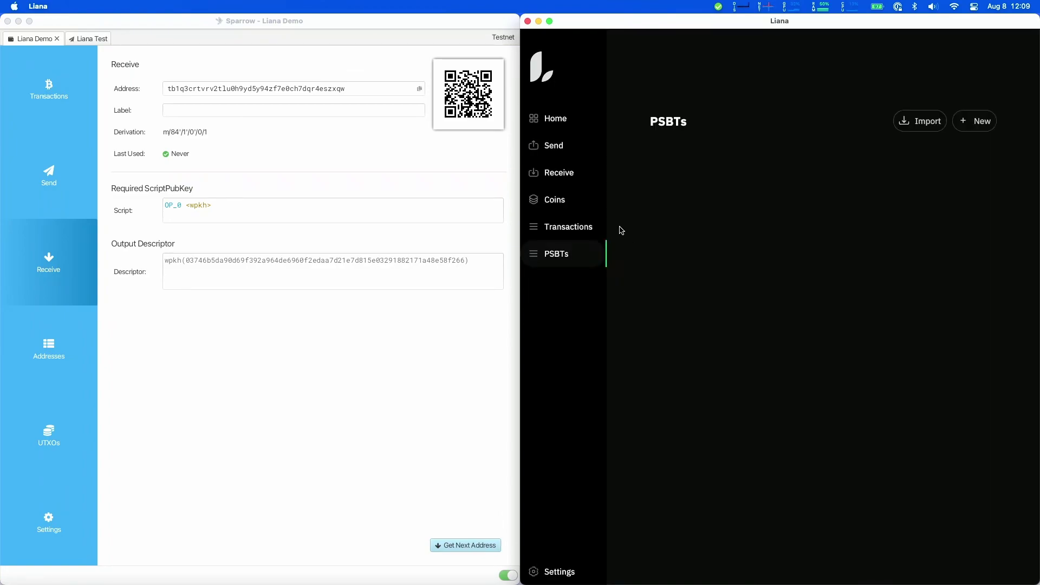
Check the wallet's home overview for the availability of the coin's recovery path.
{"action": "left_click", "coordinate": [563, 127]}
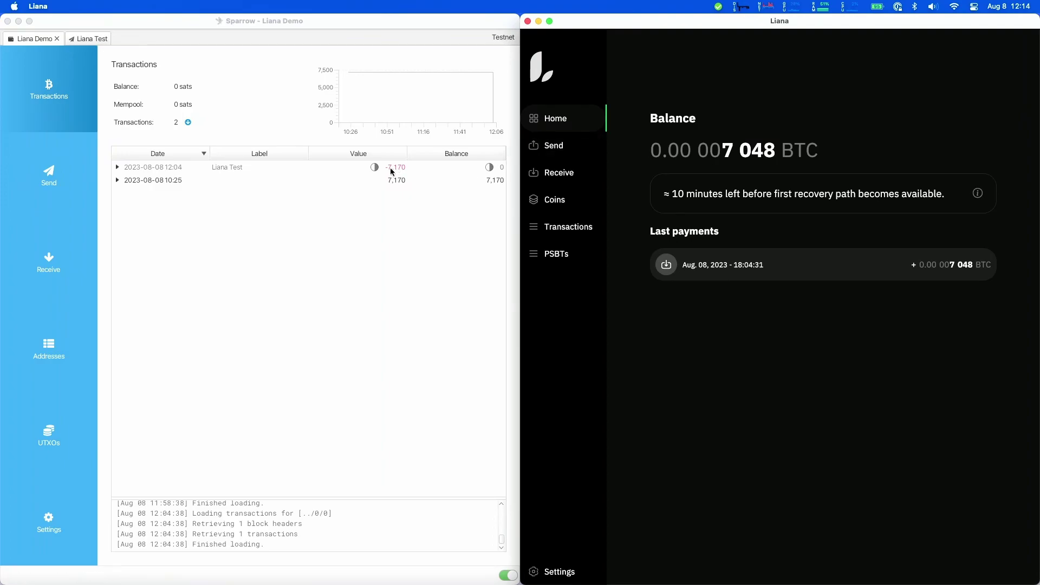
{"action": "left_click", "coordinate": [566, 124]}
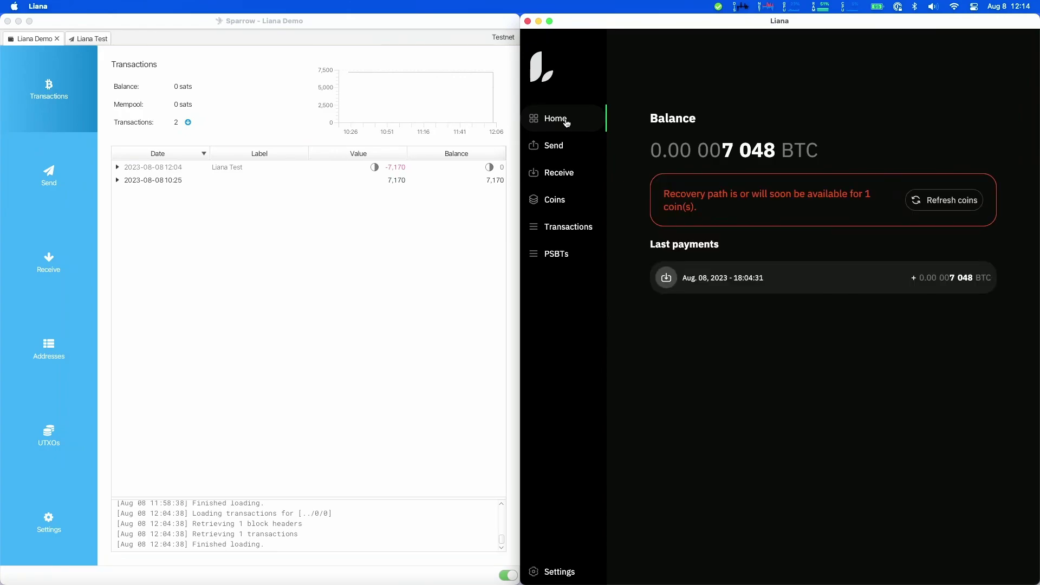
{"action": "left_click", "coordinate": [946, 209]}
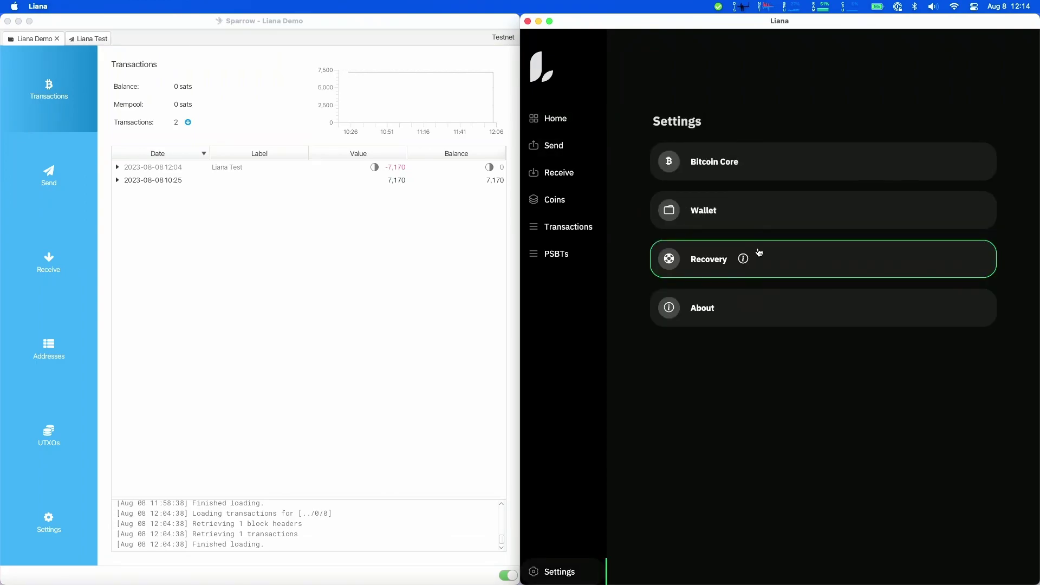
{"action": "left_click", "coordinate": [555, 130]}
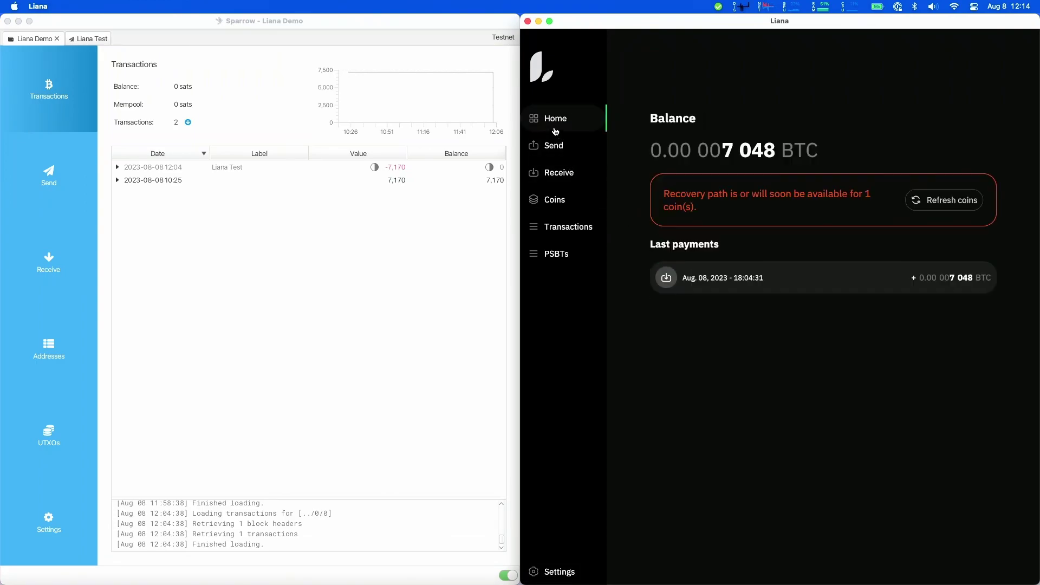
Draft a send-to-self refresh of the expired coin at 1 sat/vbyte, check its required signatures and return to the coin selection.
{"action": "left_click", "coordinate": [941, 197]}
{"action": "left_click", "coordinate": [783, 174]}
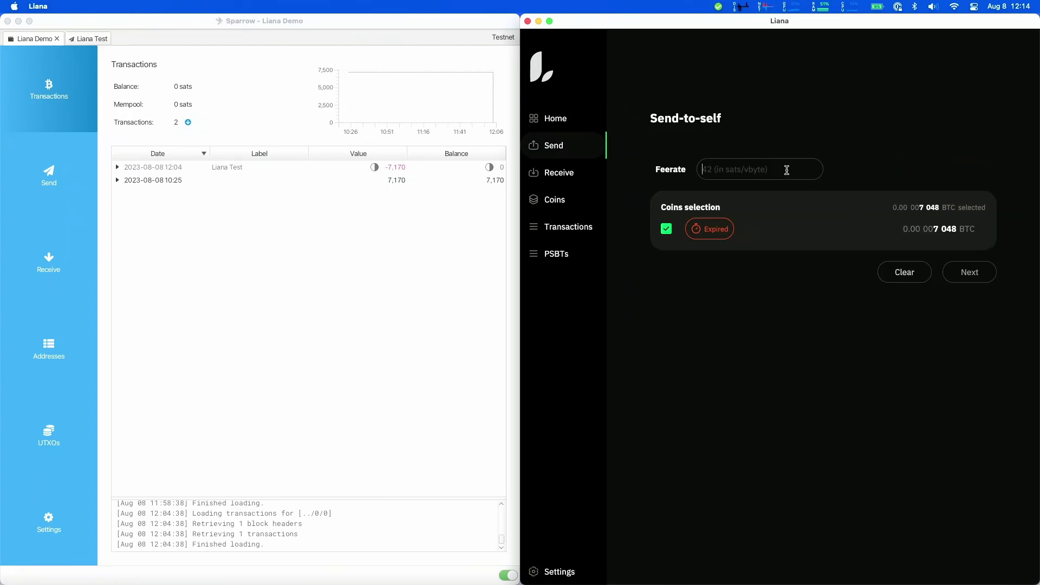
{"action": "type", "text": "1"}
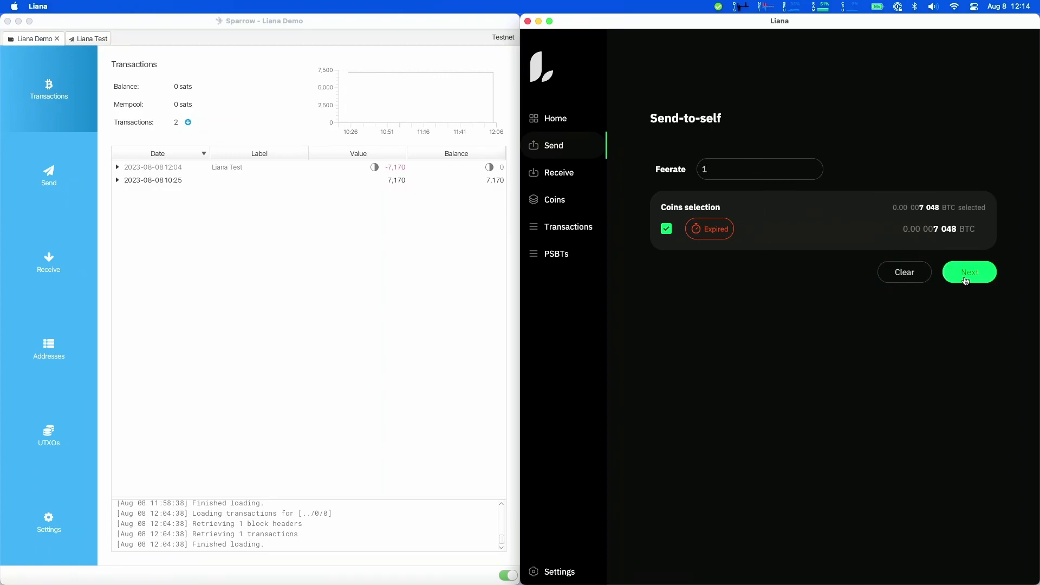
{"action": "left_click", "coordinate": [965, 272]}
{"action": "left_click", "coordinate": [972, 268]}
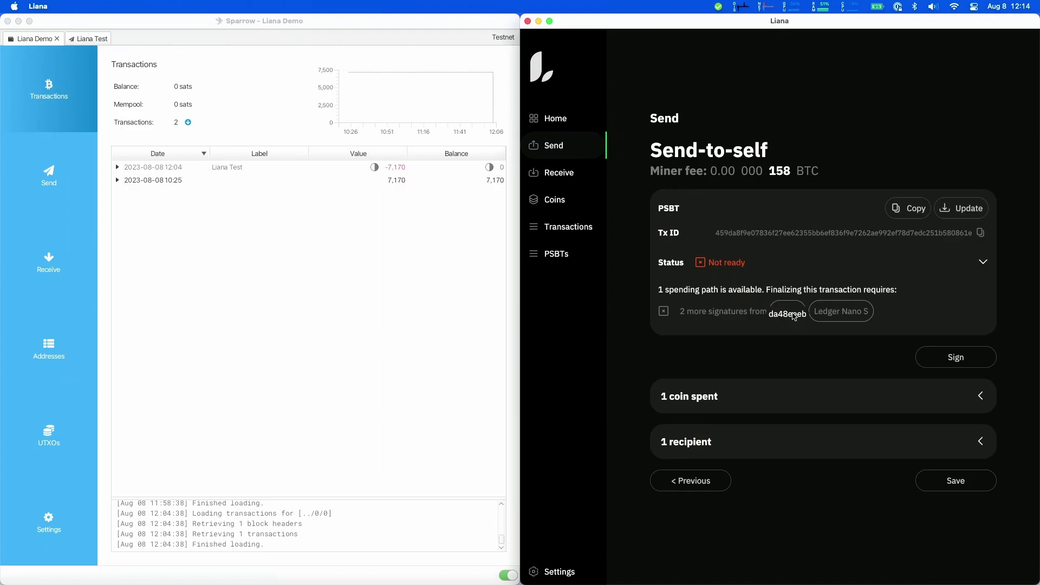
{"action": "mouse_move", "coordinate": [834, 305]}
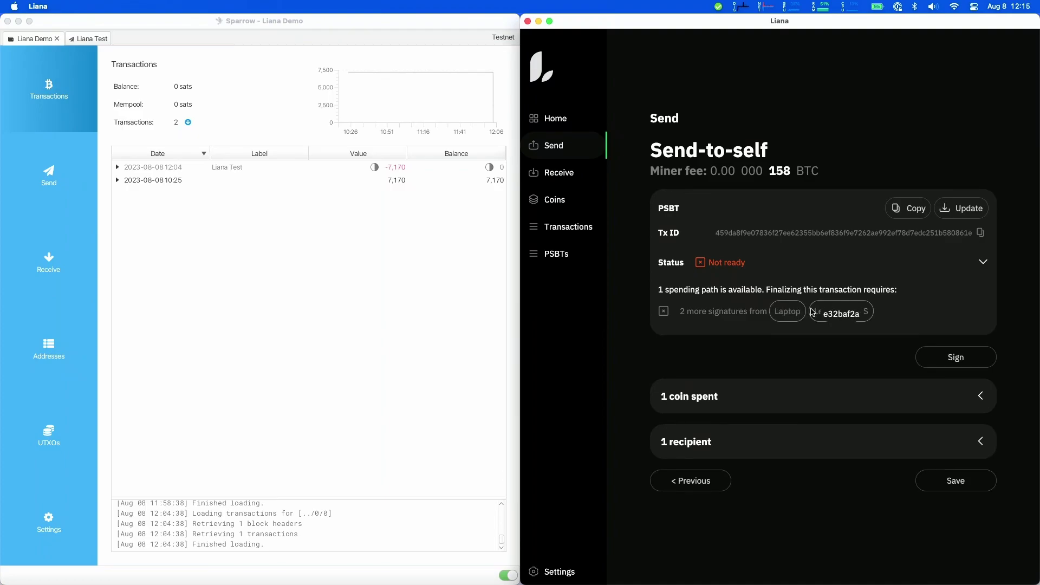
{"action": "mouse_move", "coordinate": [785, 313]}
{"action": "left_click", "coordinate": [720, 484]}
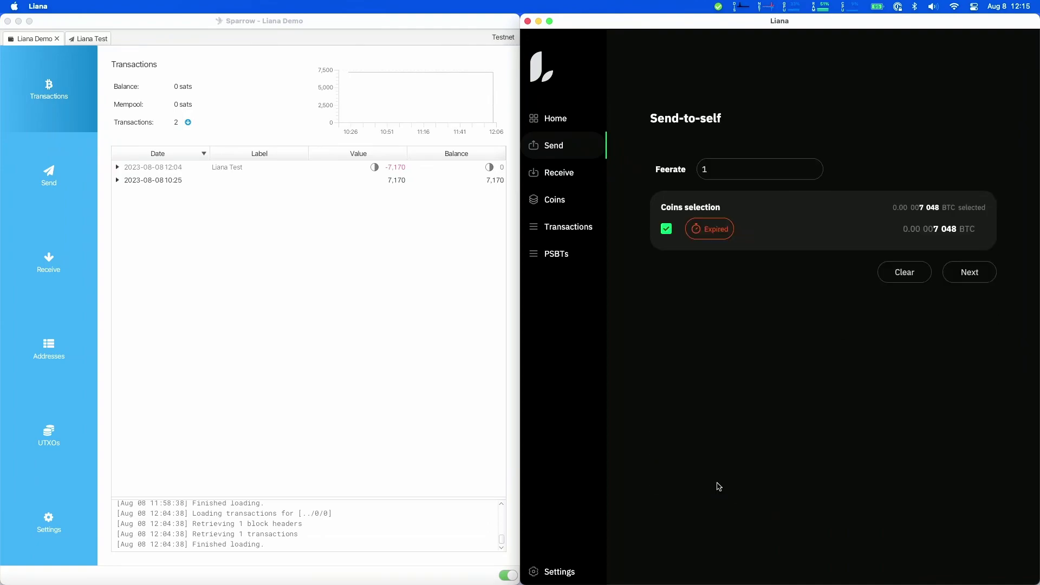
Open the wallet's recovery settings and select the recovery path that needs one signature from Laptop.
{"action": "left_click", "coordinate": [588, 566]}
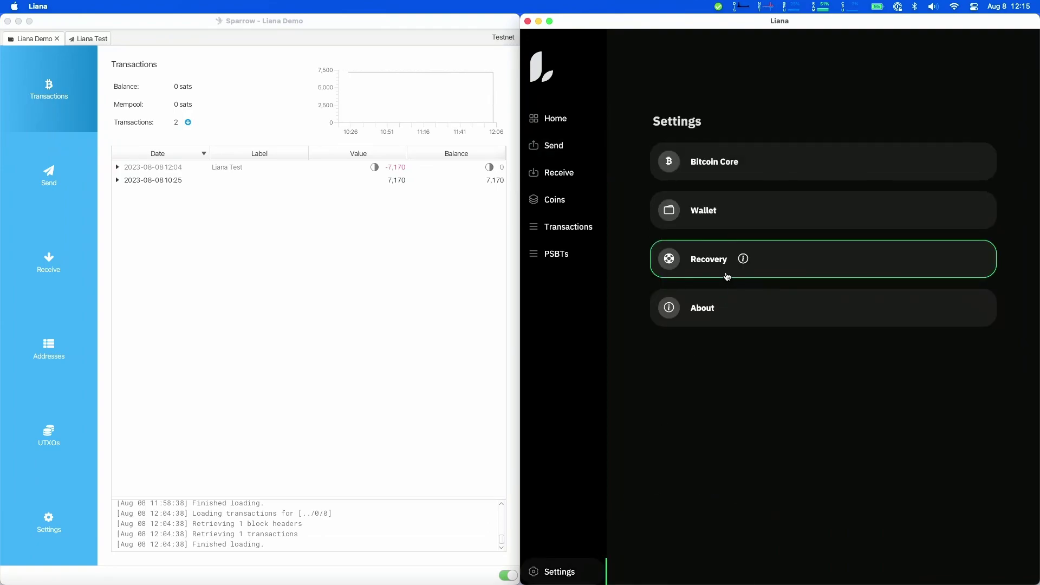
{"action": "left_click", "coordinate": [721, 272]}
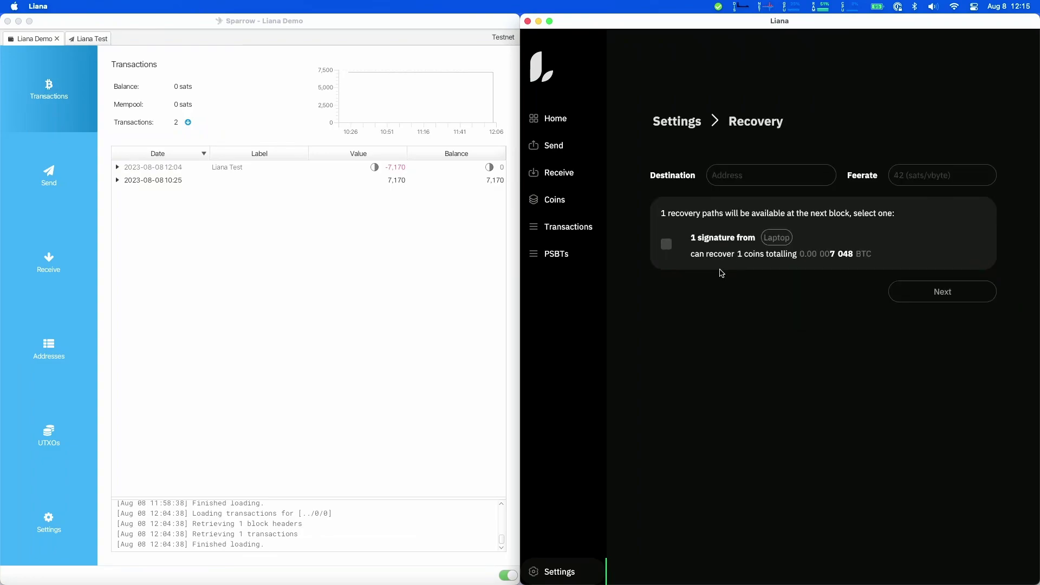
{"action": "left_click", "coordinate": [666, 246]}
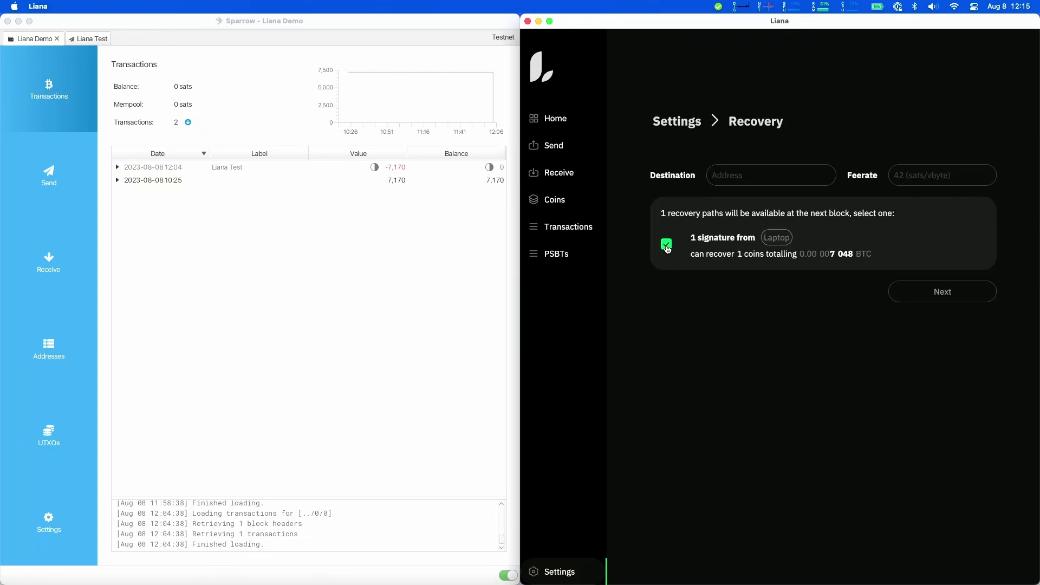
Set the recovery destination to the receive address copied from Sparrow, set the feerate to 1 sat/vbyte and proceed to the PSBT.
{"action": "left_click", "coordinate": [743, 177]}
{"action": "left_click", "coordinate": [69, 254]}
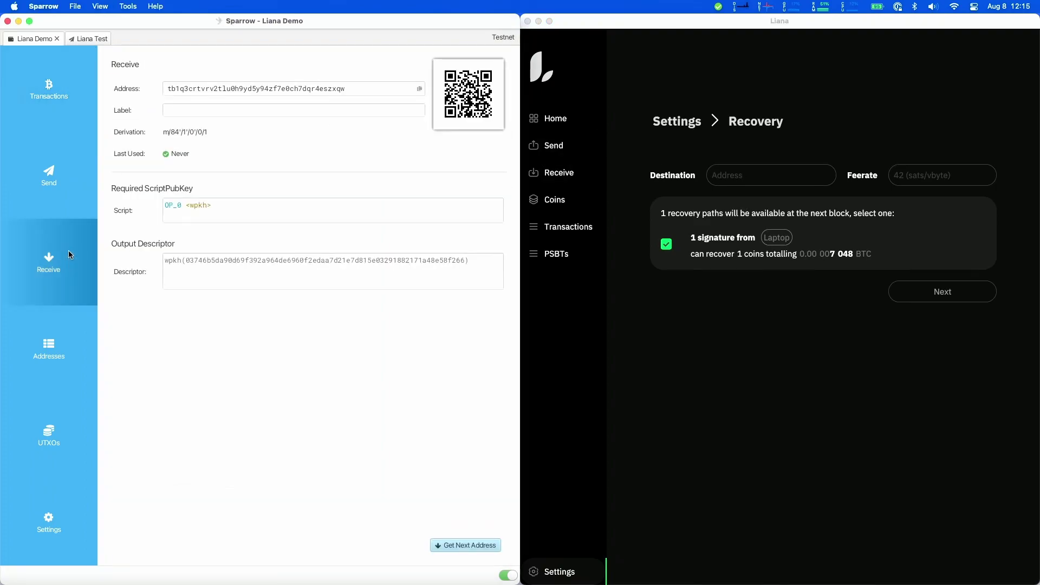
{"action": "left_click", "coordinate": [420, 88]}
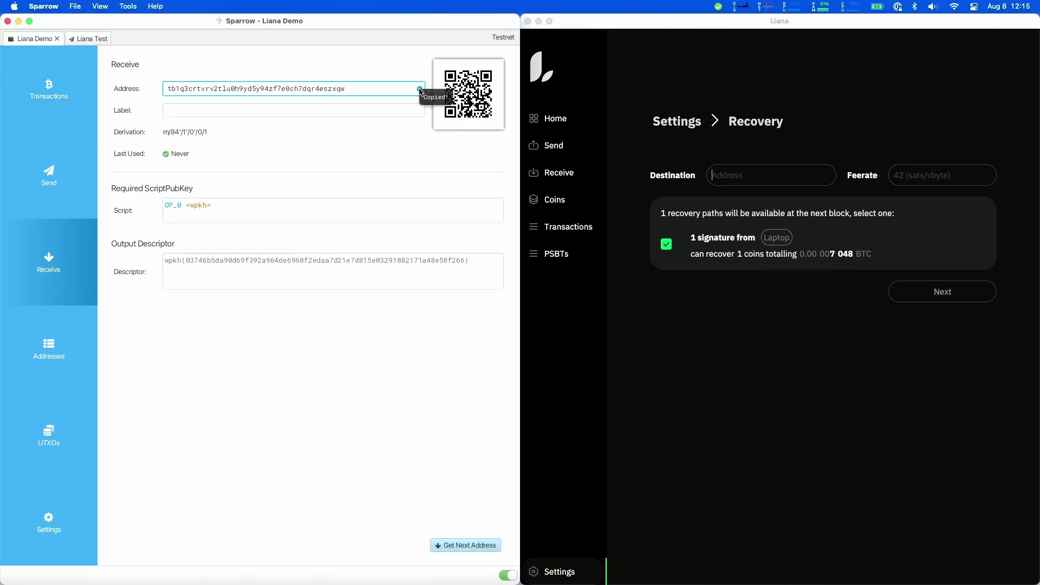
{"action": "left_click", "coordinate": [767, 176]}
{"action": "key", "text": "super+v"}
{"action": "left_click", "coordinate": [948, 178]}
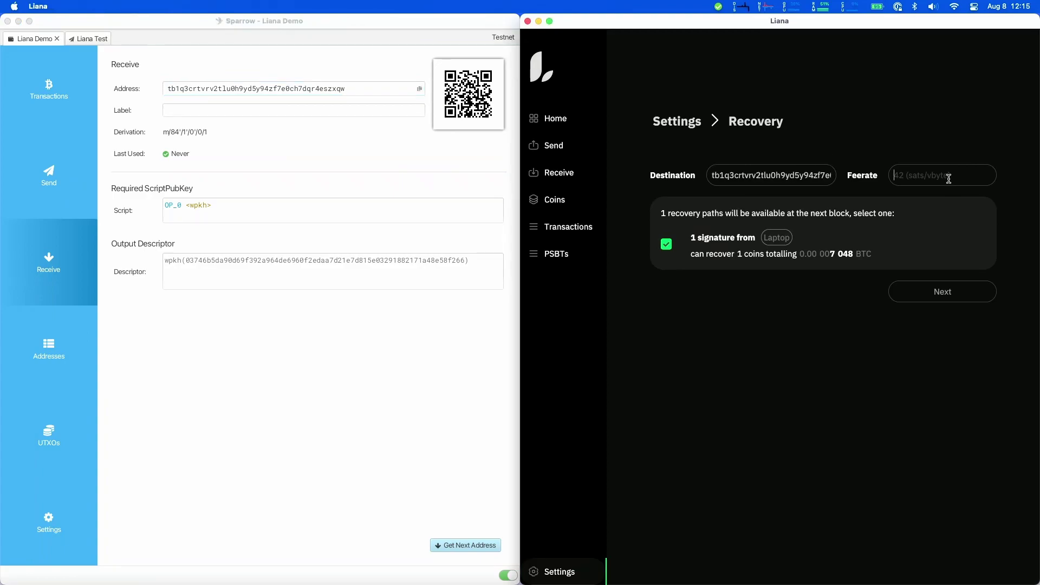
{"action": "type", "text": "1"}
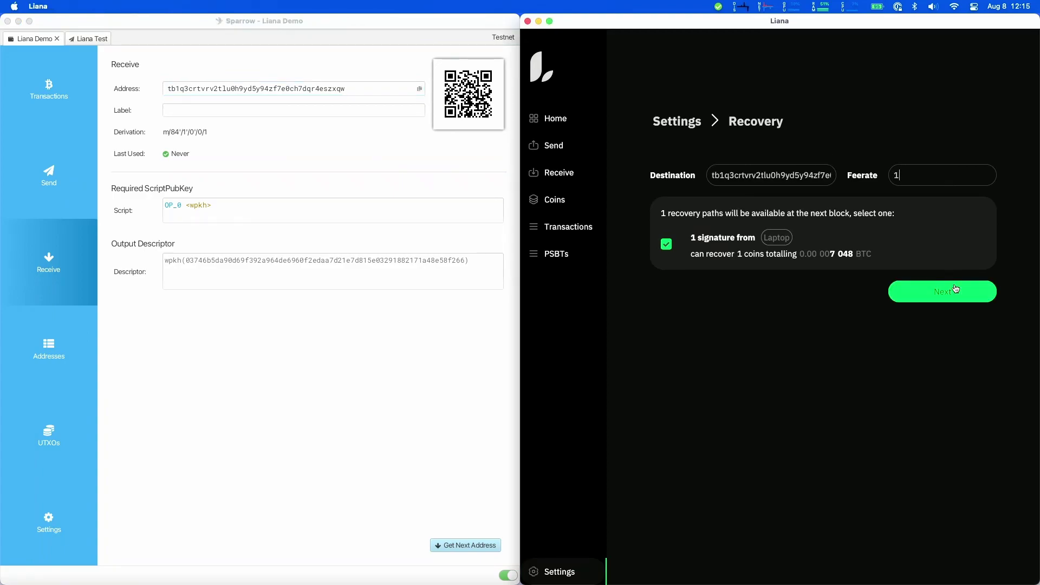
{"action": "mouse_move", "coordinate": [772, 241]}
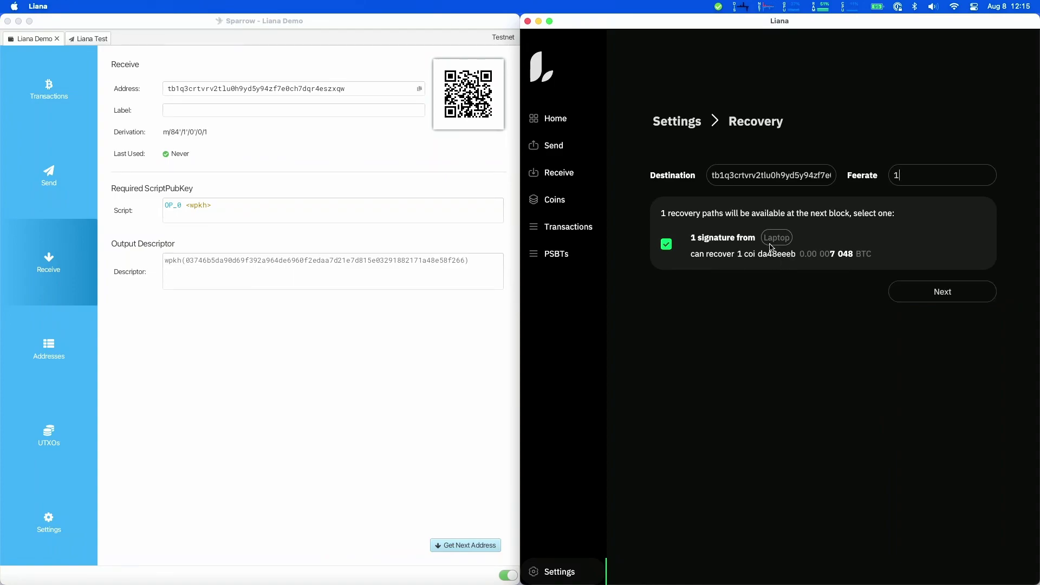
{"action": "left_click", "coordinate": [944, 297]}
Sign the recovery transaction with the Laptop key and close the signing dialog.
{"action": "left_click", "coordinate": [969, 304]}
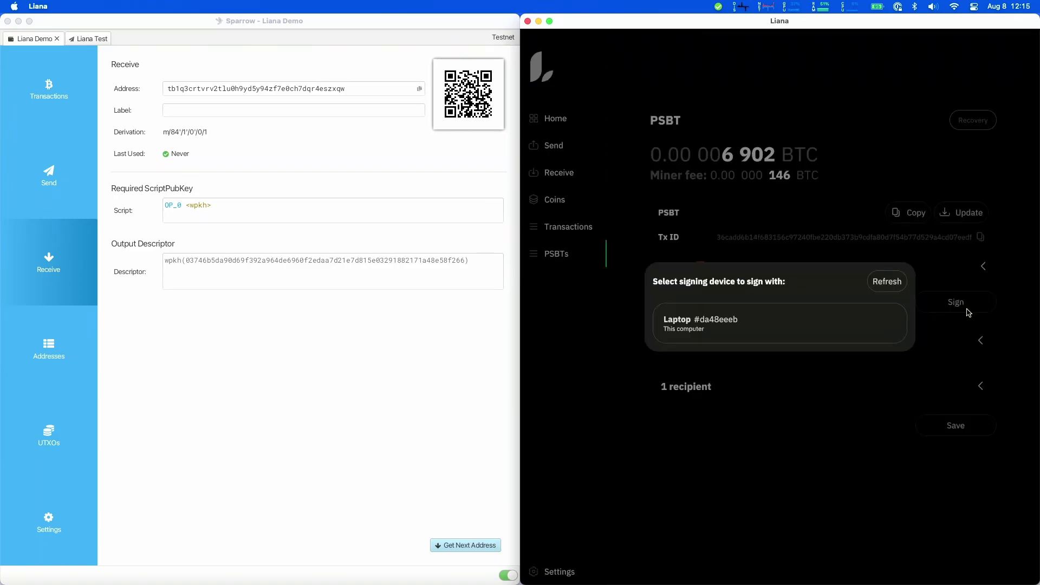
{"action": "left_click", "coordinate": [823, 332]}
{"action": "left_click", "coordinate": [958, 247]}
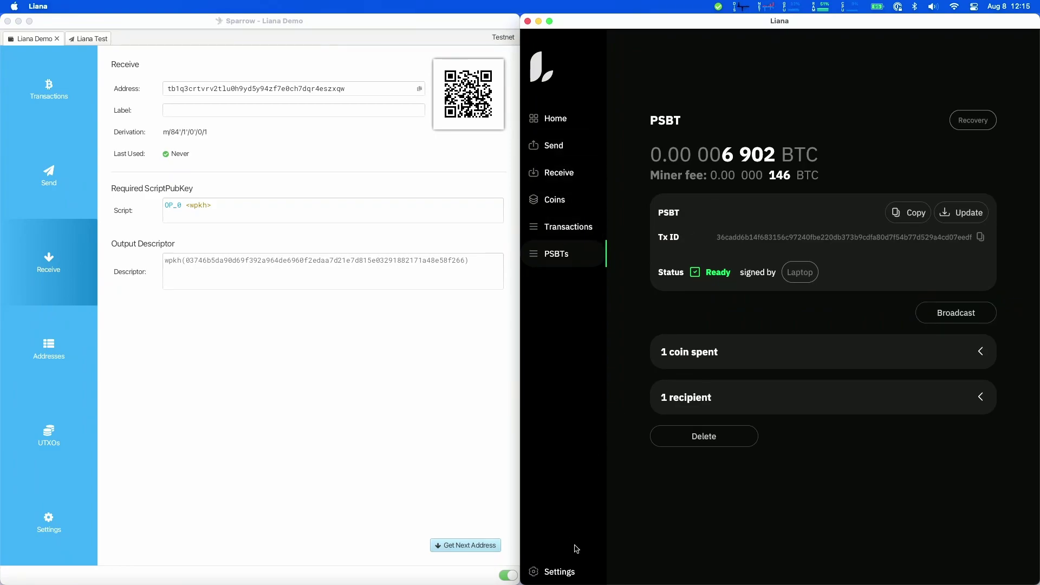
Review the available recovery path in the settings and the list of PSBTs.
{"action": "left_click", "coordinate": [575, 573]}
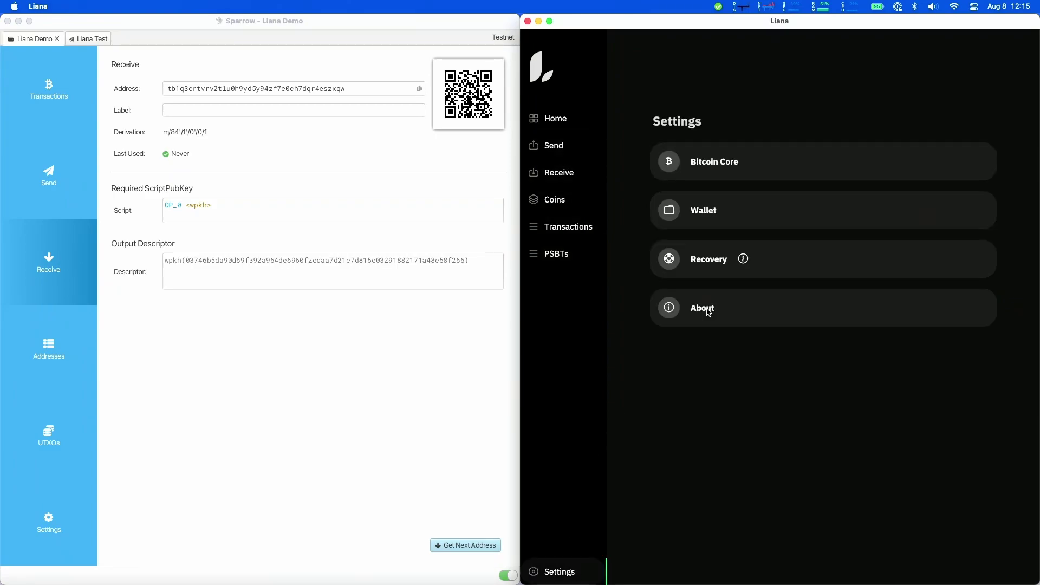
{"action": "left_click", "coordinate": [726, 263]}
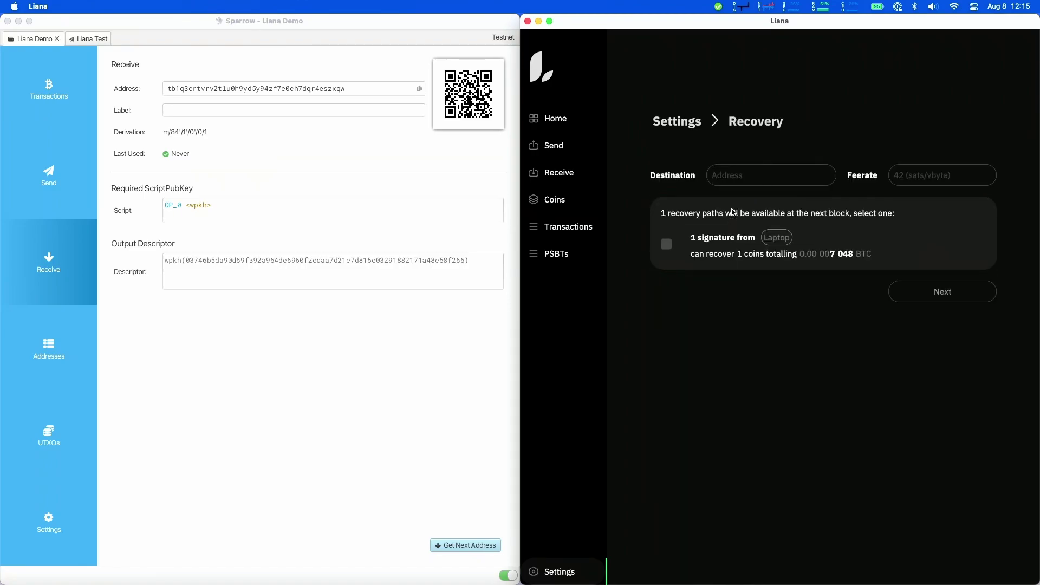
{"action": "left_click", "coordinate": [568, 254]}
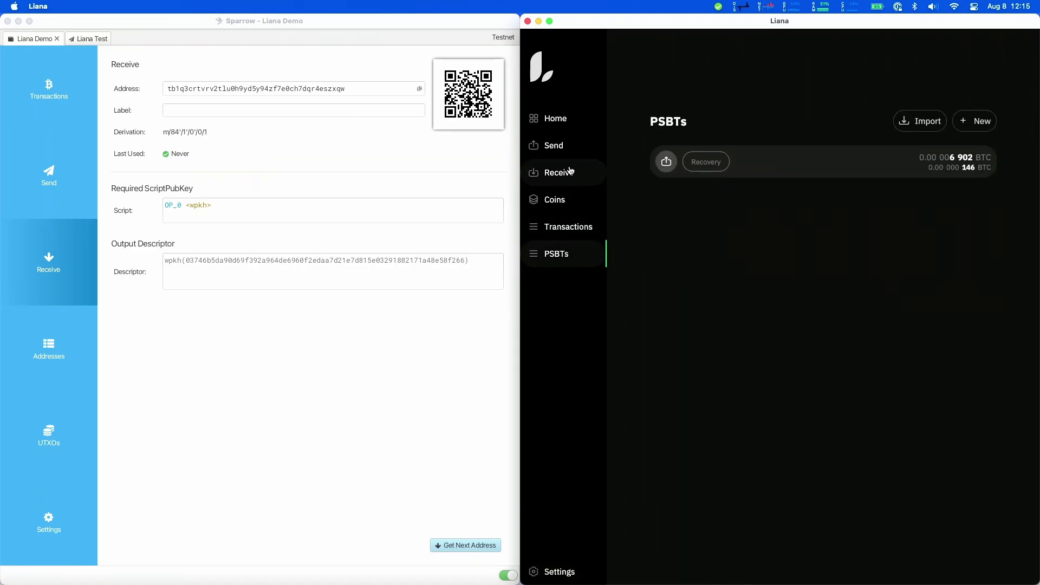
Draft a regular 0.00006 BTC payment from the expired coin to the copied address at 1 sat/vbyte and check its required signatures.
{"action": "left_click", "coordinate": [556, 145]}
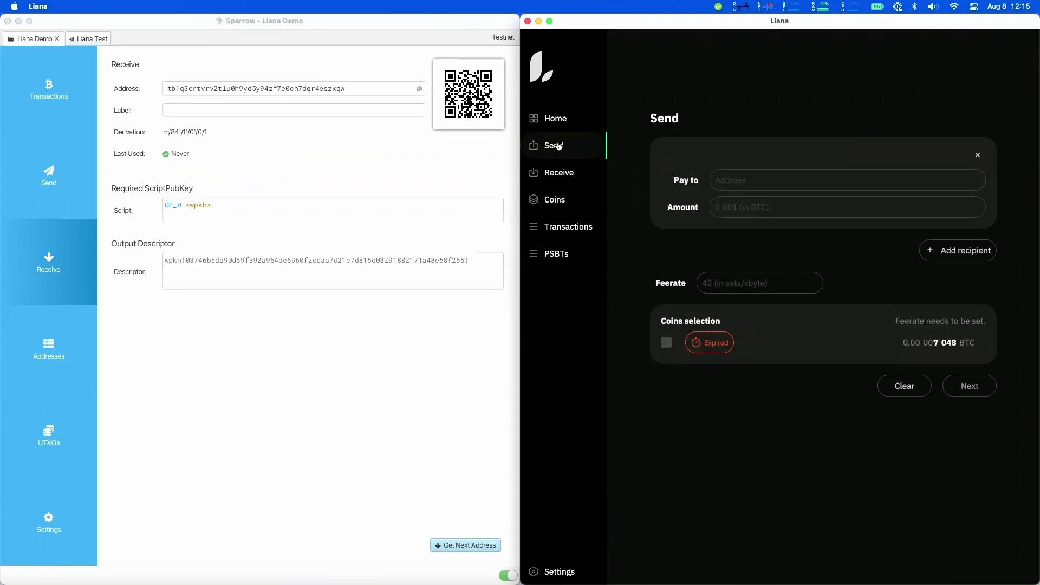
{"action": "left_click", "coordinate": [667, 344]}
{"action": "type", "text": "1"}
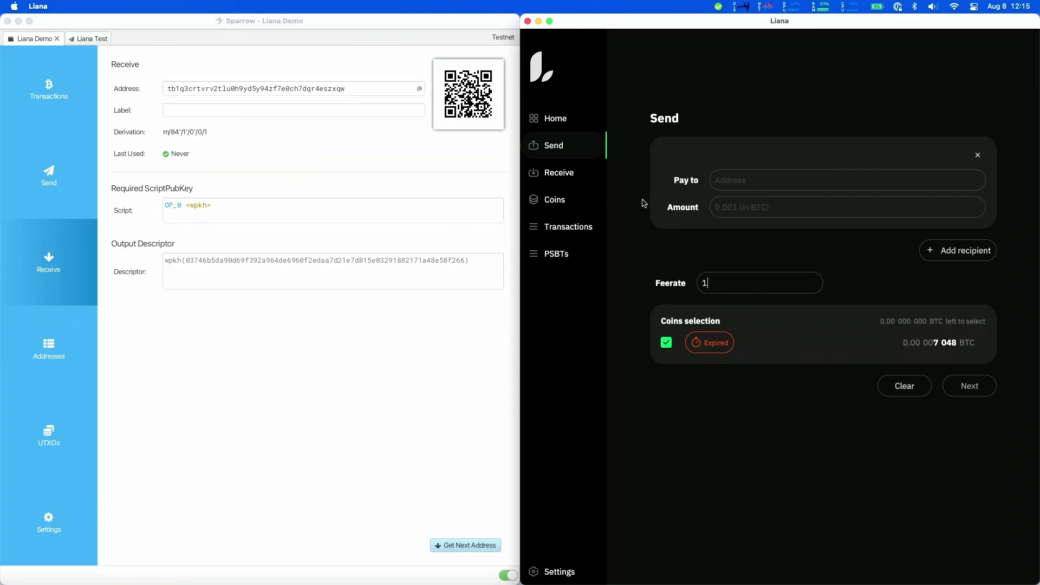
{"action": "left_click", "coordinate": [767, 176]}
{"action": "key", "text": "super+v"}
{"action": "left_click", "coordinate": [831, 203]}
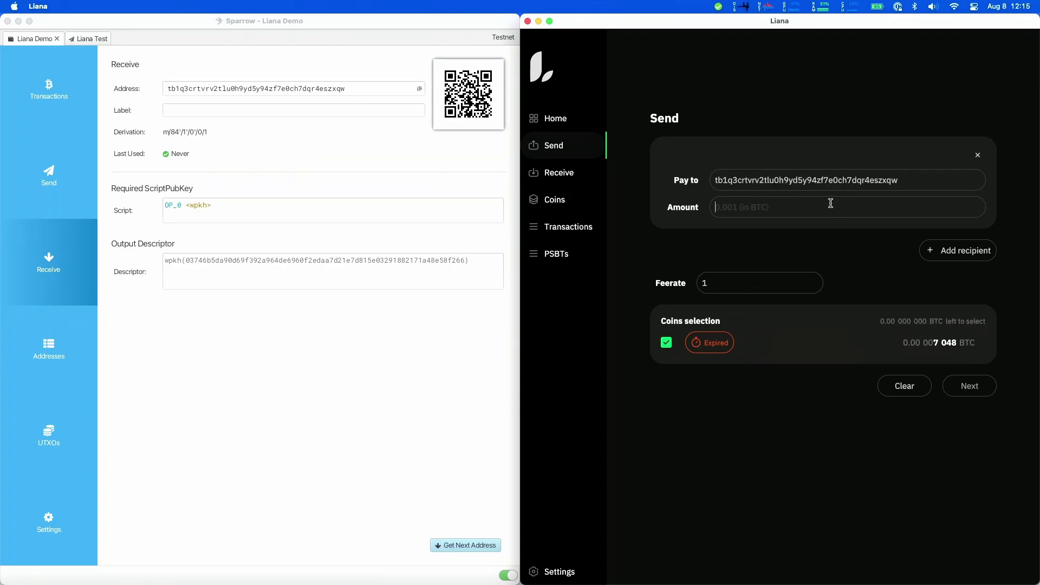
{"action": "type", "text": "0.00006"}
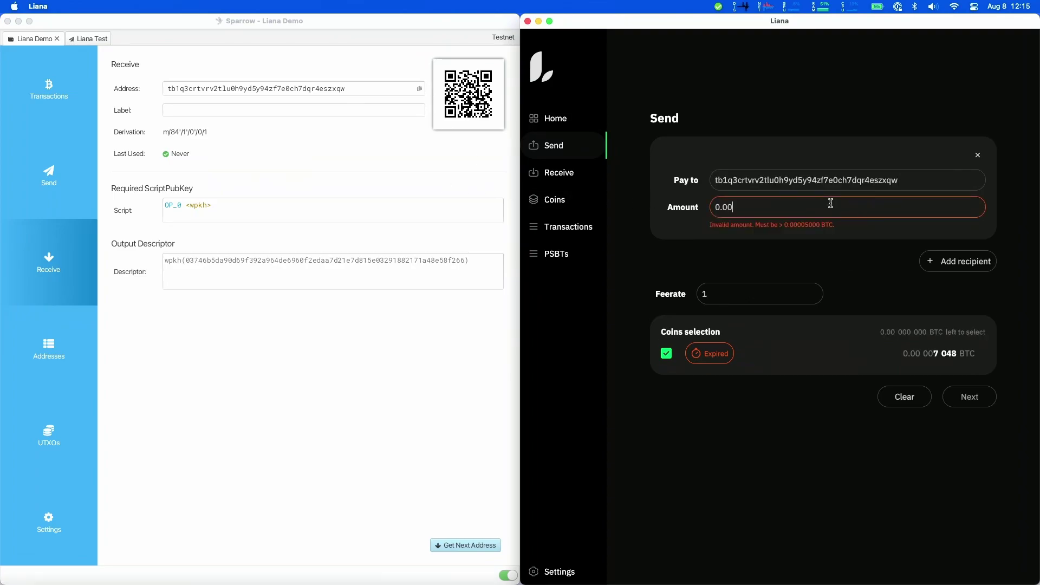
{"action": "left_click", "coordinate": [975, 386]}
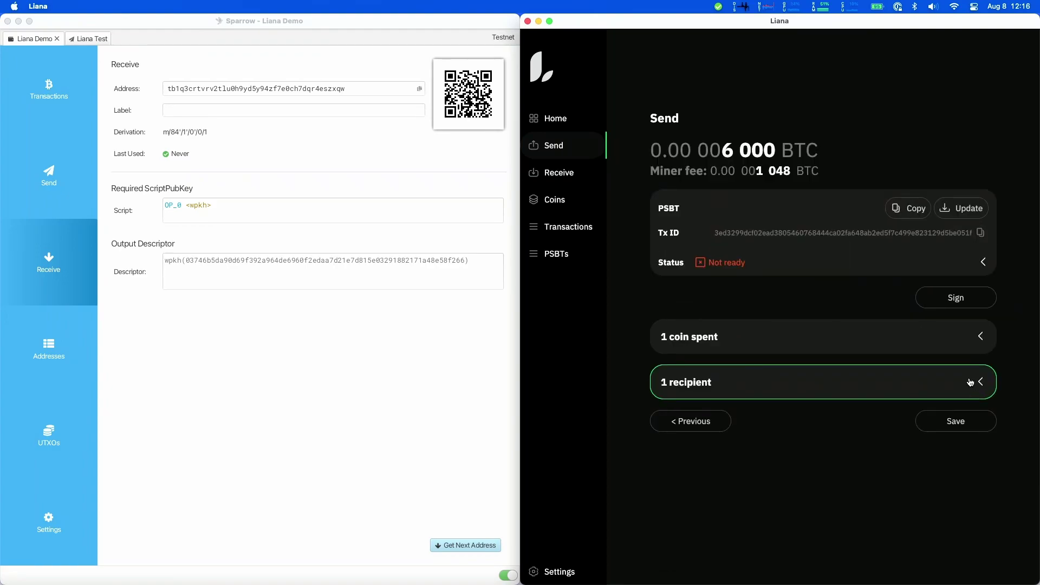
{"action": "left_click", "coordinate": [914, 266]}
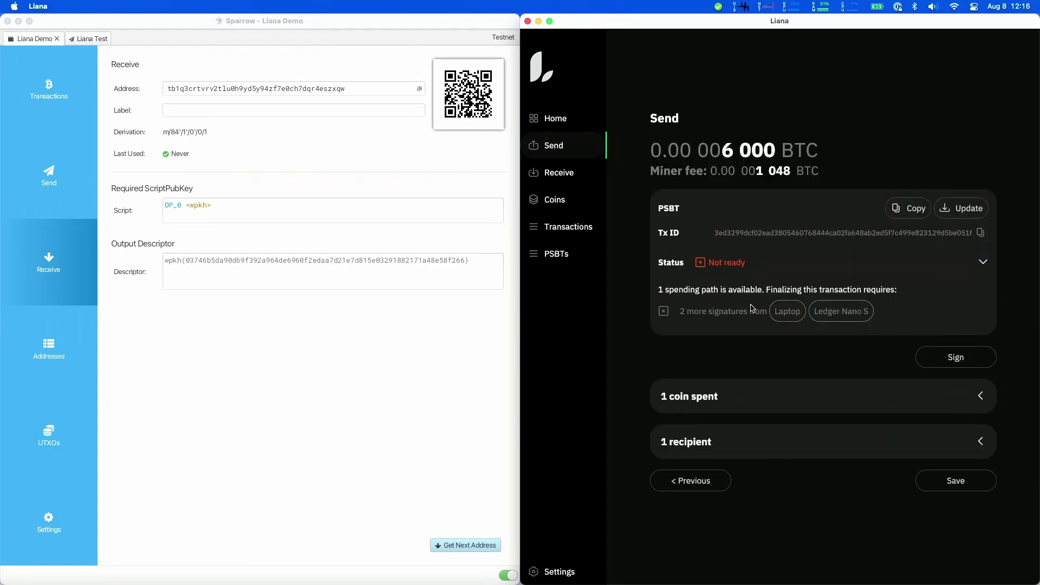
{"action": "mouse_move", "coordinate": [797, 319]}
Return to the recovery settings and select the single-signature Laptop recovery path.
{"action": "left_click", "coordinate": [563, 573]}
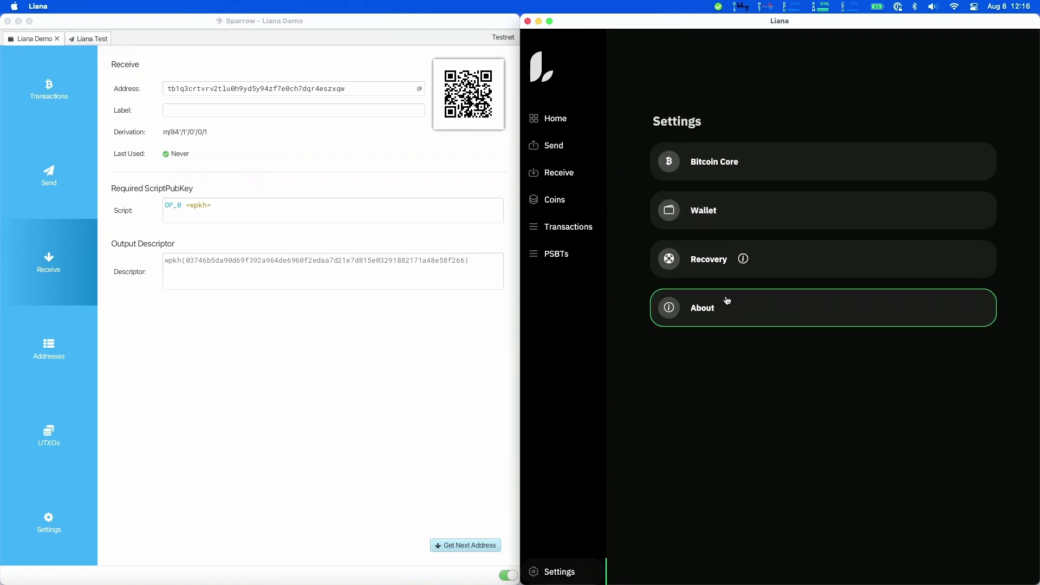
{"action": "left_click", "coordinate": [743, 263]}
{"action": "left_click", "coordinate": [667, 244]}
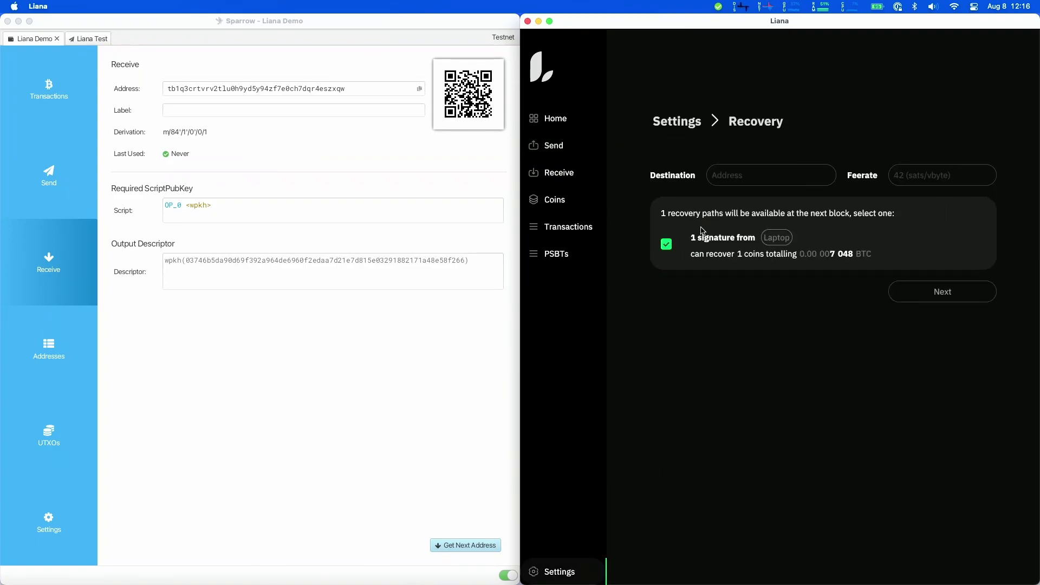
Draft a recovery transaction to the copied Sparrow address at 1 sat/vbyte and expand its required signatures.
{"action": "left_click", "coordinate": [780, 175]}
{"action": "key", "text": "super+v"}
{"action": "left_click", "coordinate": [948, 169]}
{"action": "type", "text": "2"}
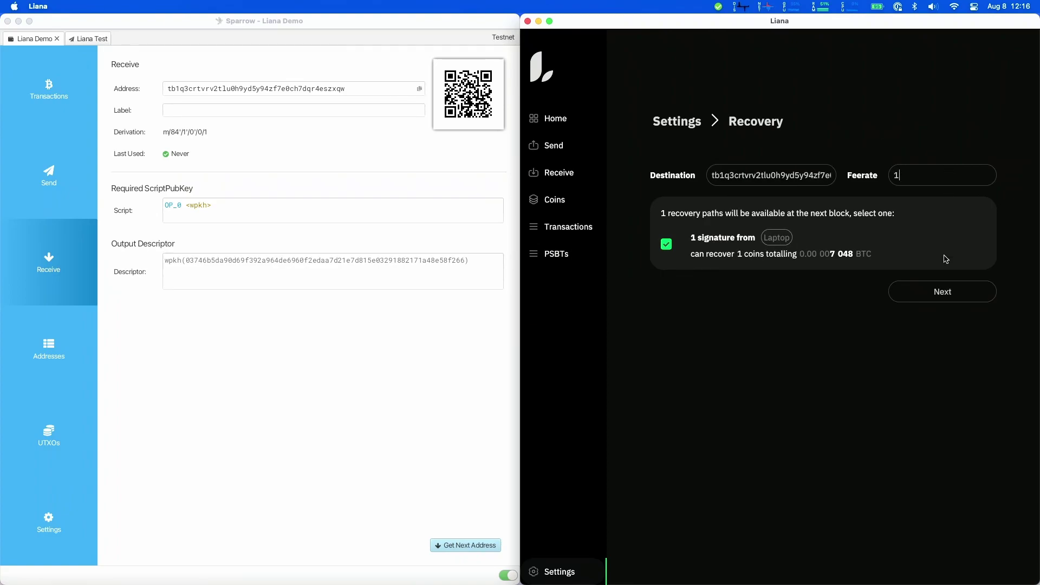
{"action": "left_click", "coordinate": [948, 292]}
{"action": "left_click", "coordinate": [829, 266]}
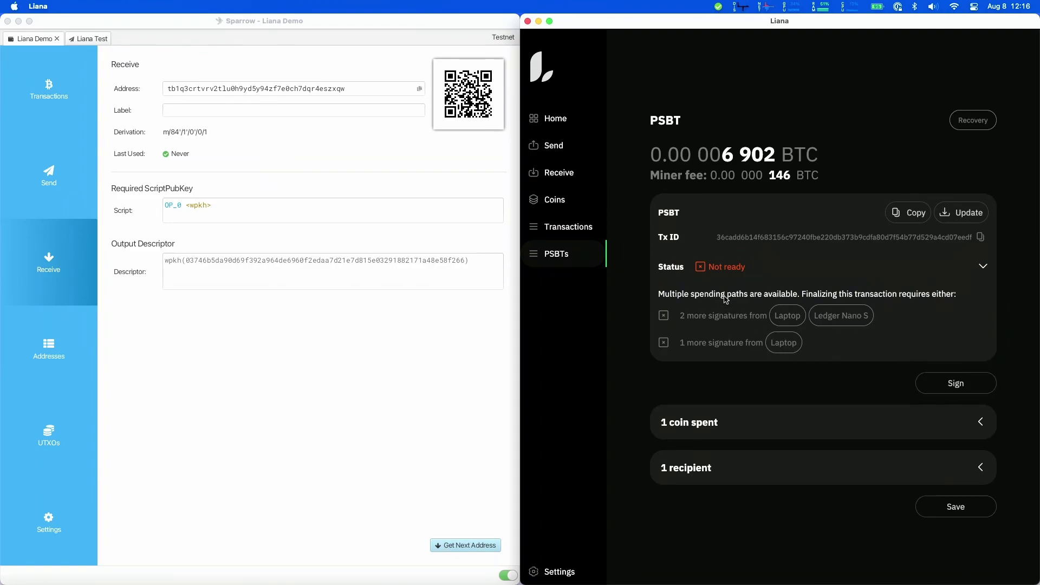
Sign the recovery transaction with the Laptop key on this computer and broadcast it.
{"action": "mouse_move", "coordinate": [784, 345]}
{"action": "left_click", "coordinate": [947, 381]}
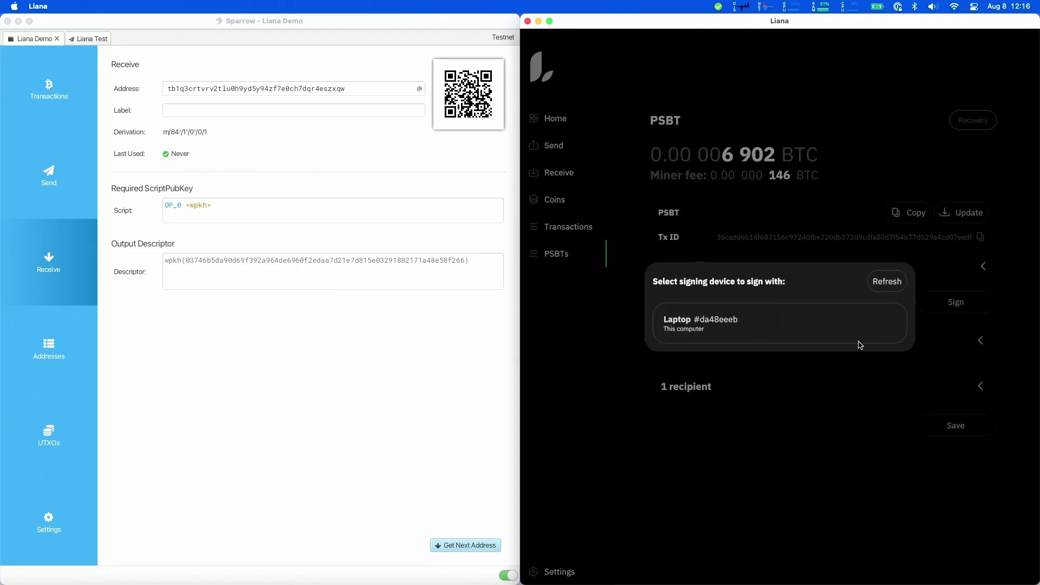
{"action": "left_click", "coordinate": [810, 331]}
{"action": "left_click", "coordinate": [951, 251]}
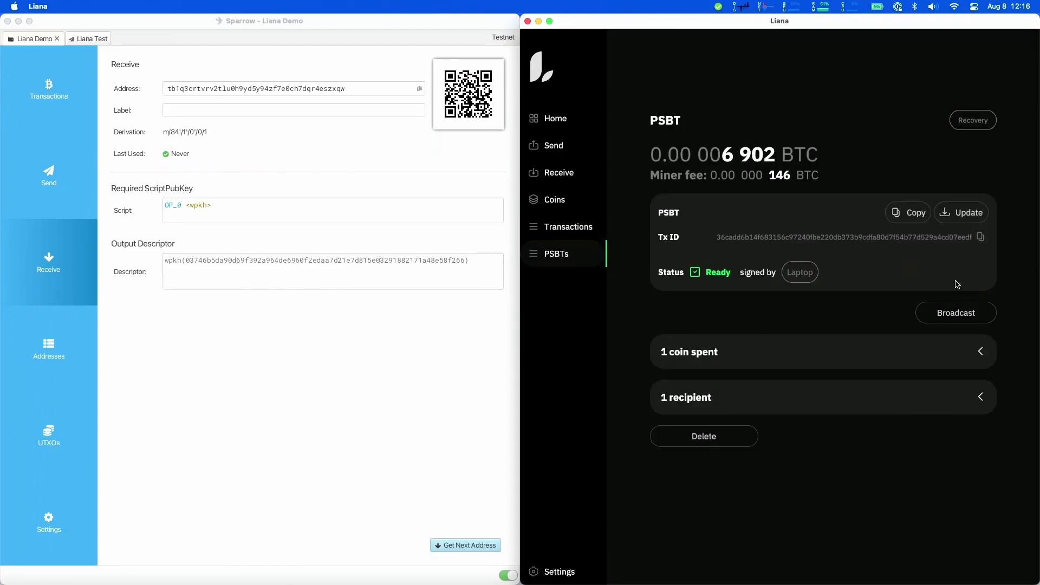
{"action": "left_click", "coordinate": [956, 314]}
{"action": "left_click", "coordinate": [853, 324]}
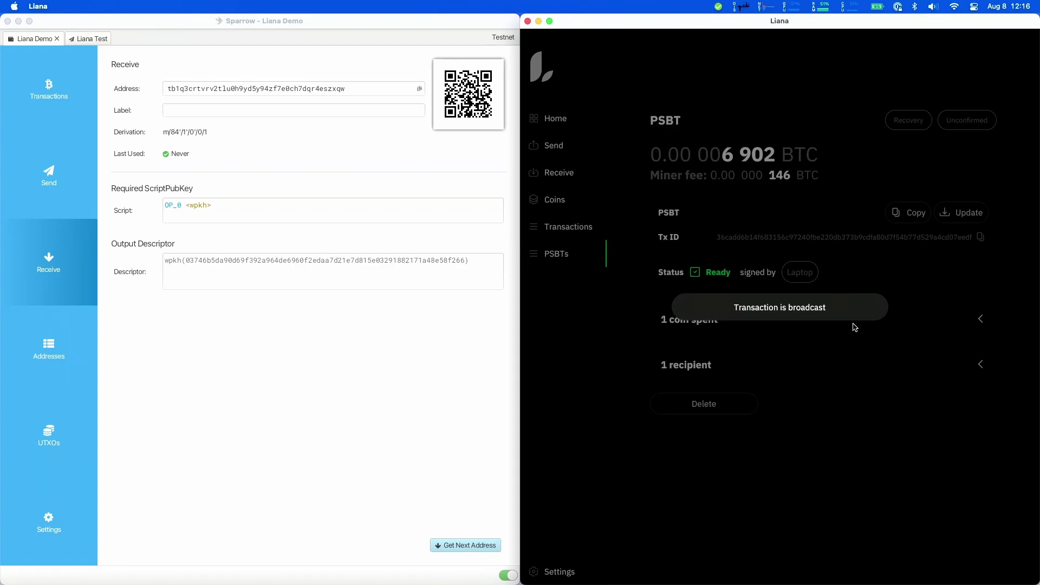
Check the recovered coin in Sparrow's transaction list, then return to Liana, dismiss the broadcast dialog and view its transaction history.
{"action": "left_click", "coordinate": [66, 101]}
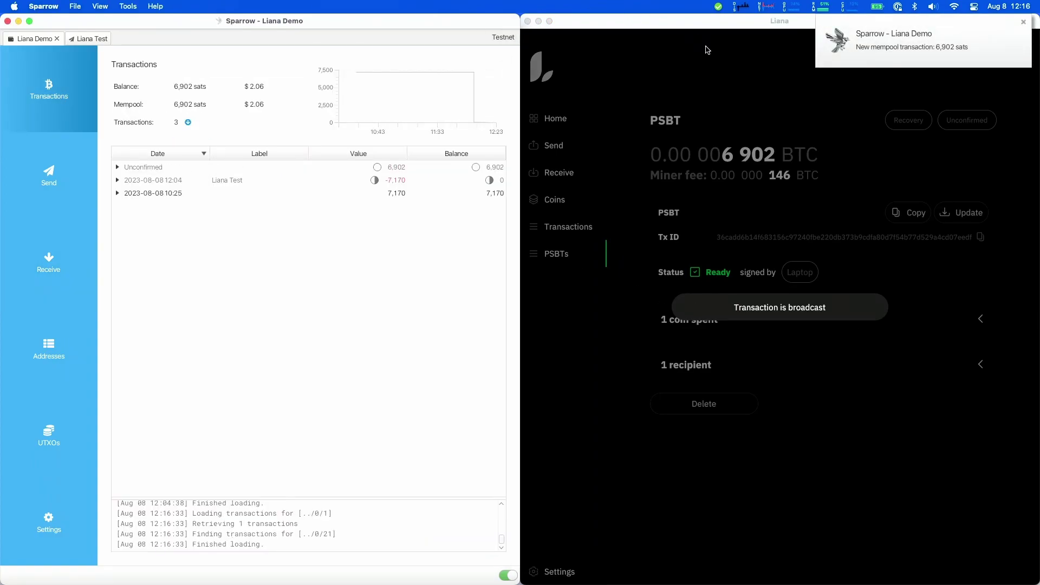
{"action": "left_click", "coordinate": [713, 103]}
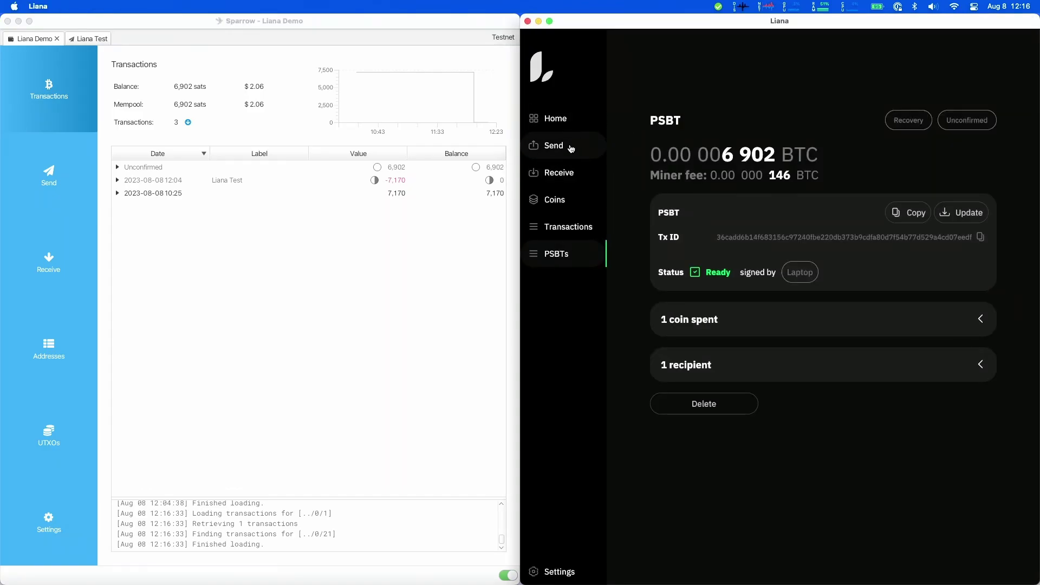
{"action": "left_click", "coordinate": [584, 229]}
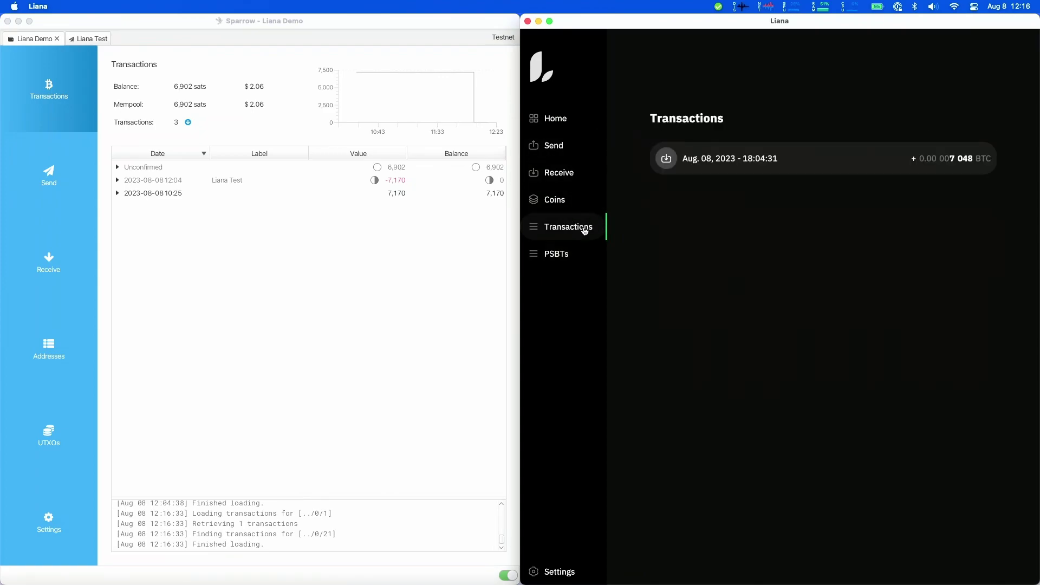
Check the Home balance and last payments, looking into the send-to-self form for refreshing coins and returning to Home.
{"action": "left_click", "coordinate": [551, 128]}
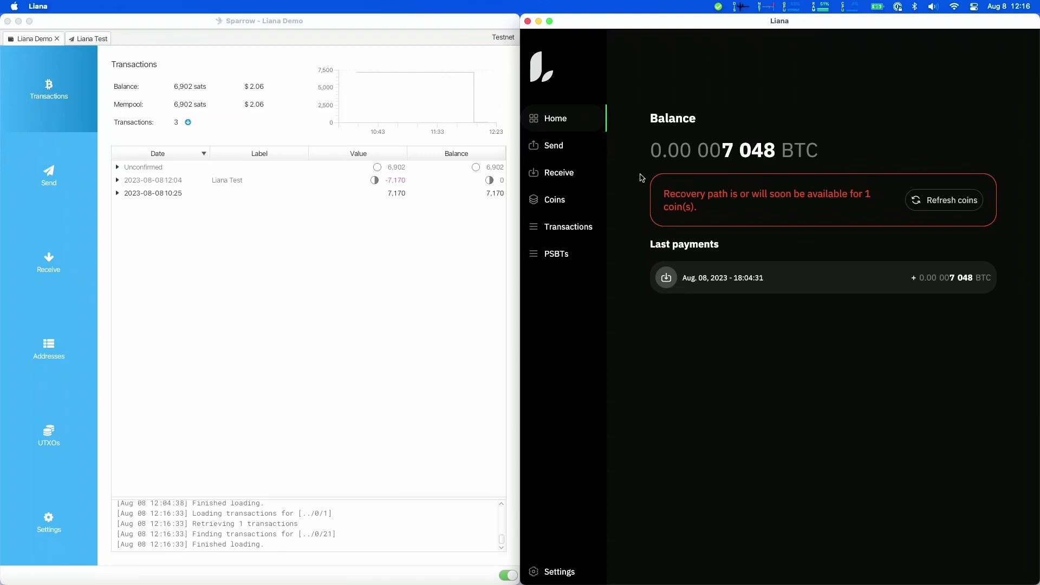
{"action": "left_click", "coordinate": [569, 140]}
{"action": "left_click", "coordinate": [564, 112]}
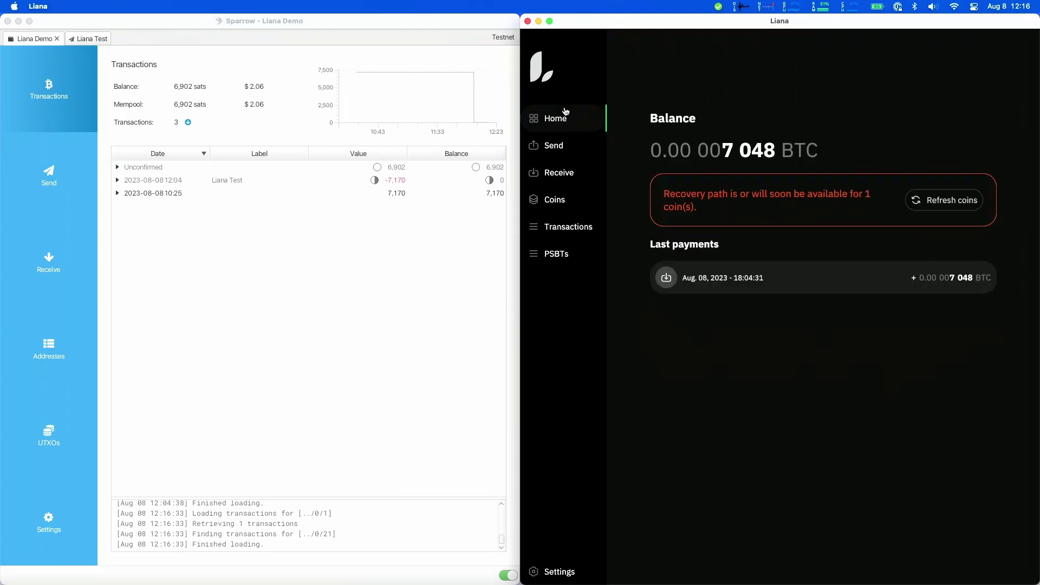
{"action": "left_click", "coordinate": [955, 199]}
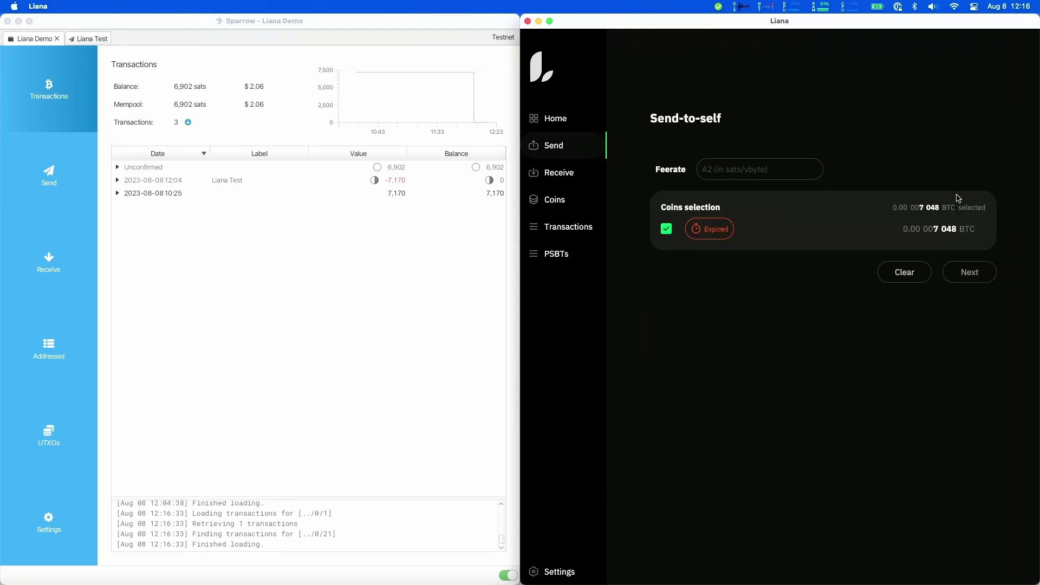
{"action": "left_click", "coordinate": [556, 120]}
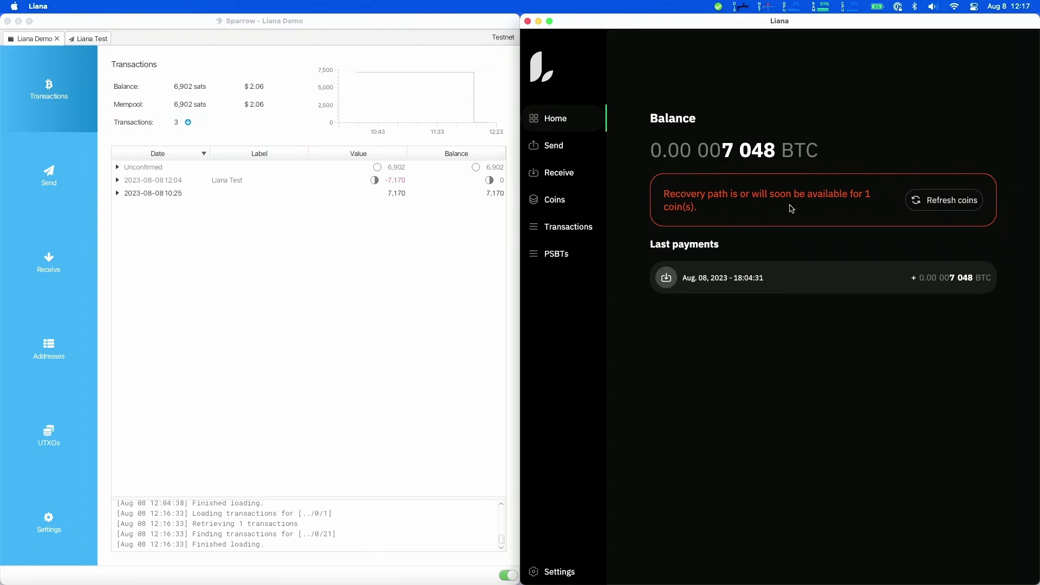
{"action": "left_click", "coordinate": [943, 200]}
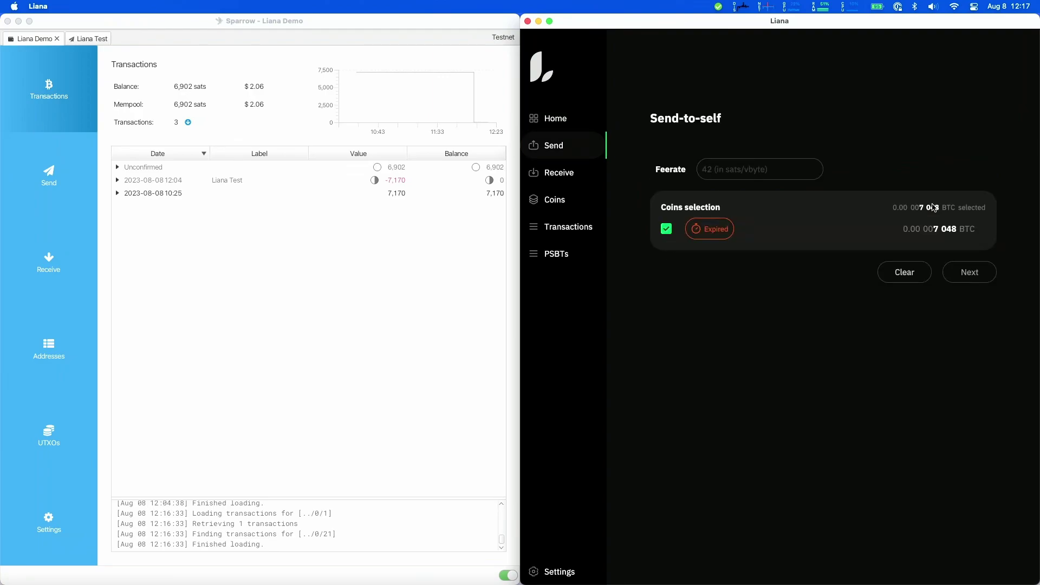
{"action": "left_click", "coordinate": [559, 118]}
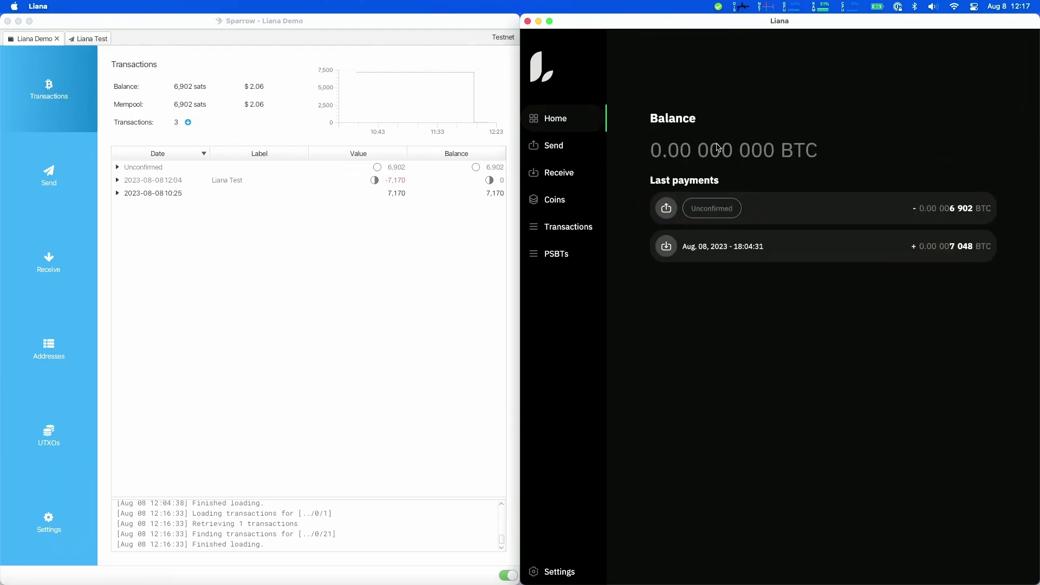